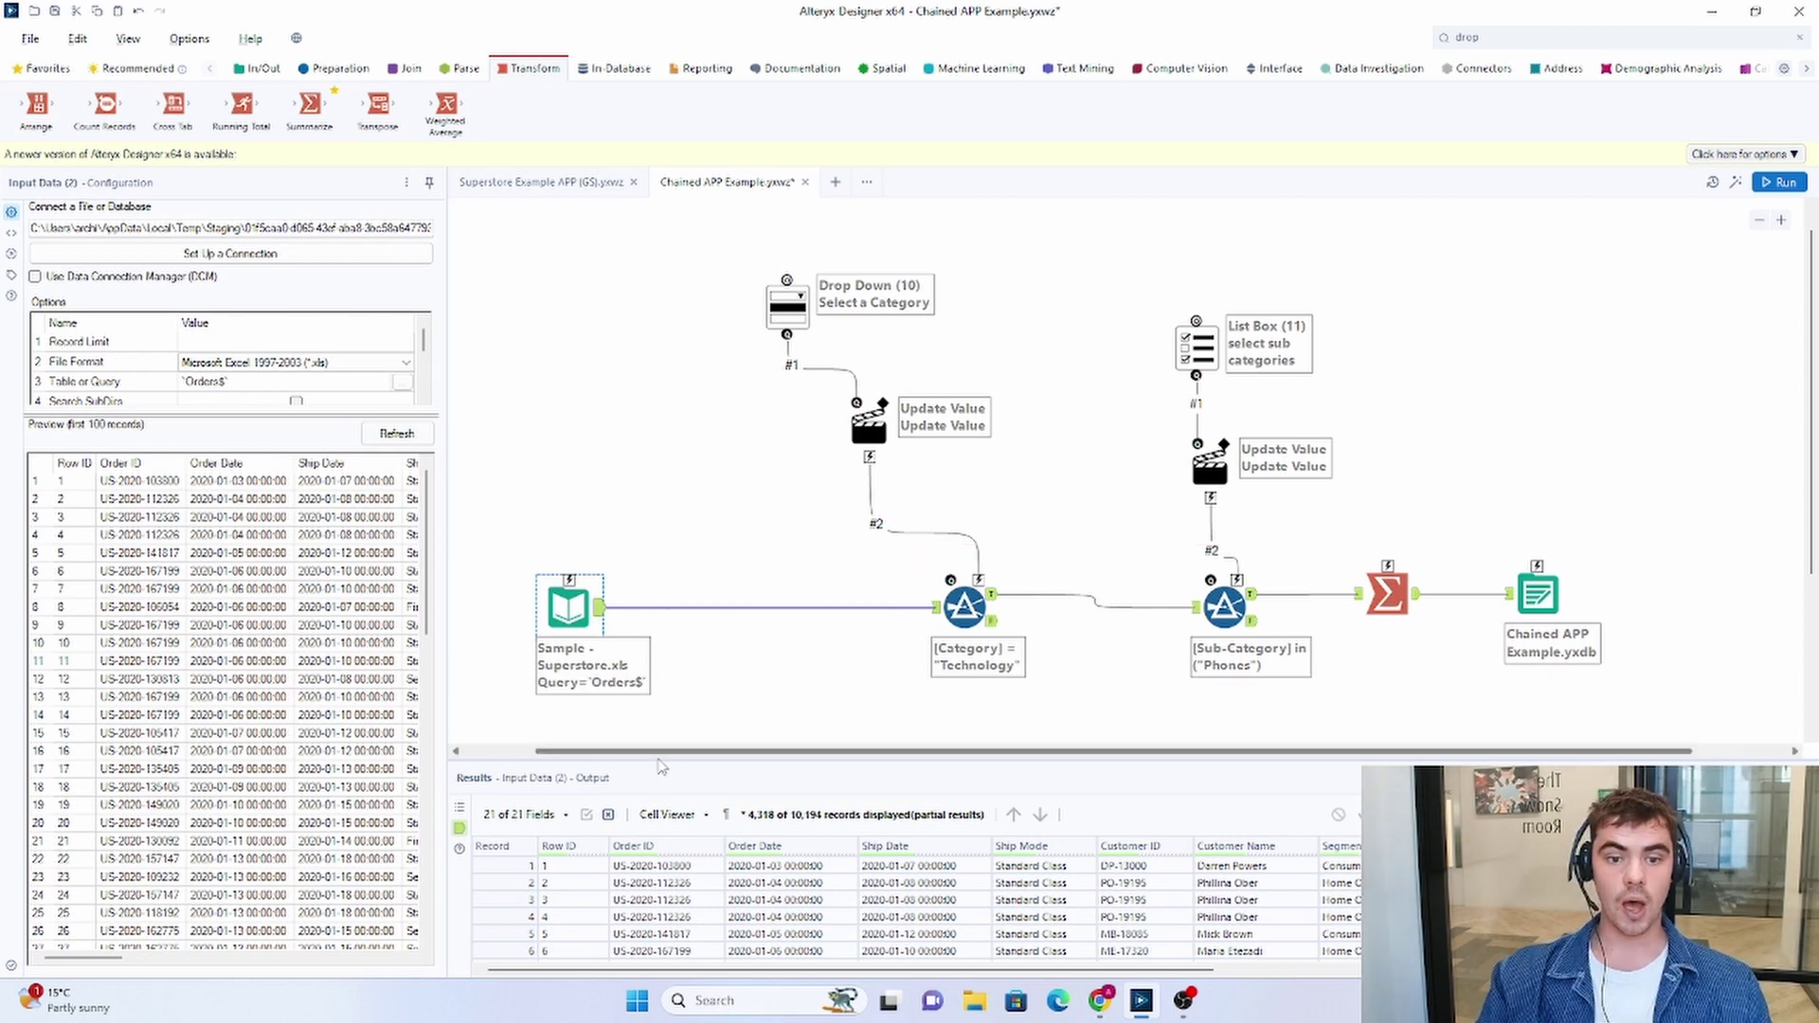
- Review the Technology and Phones filters and the list box, and view the summed Phones Sales, Quantity and Profit
left_click(960, 583)
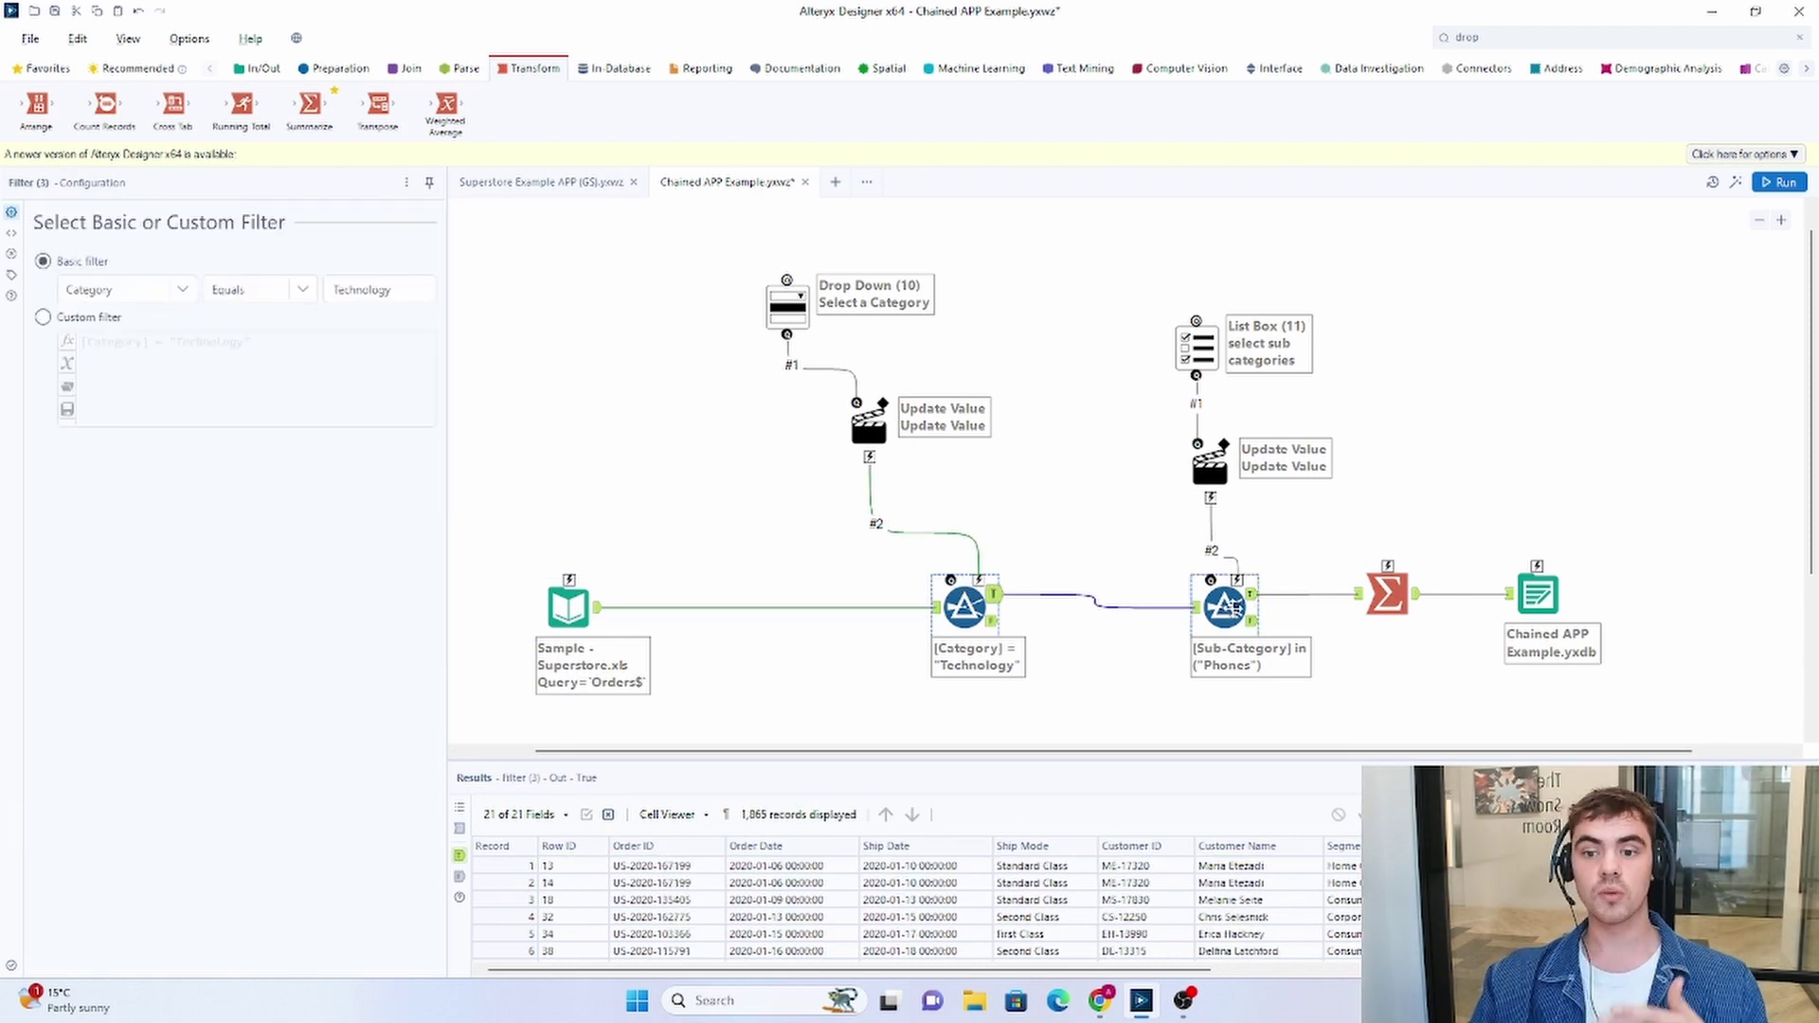
left_click(1231, 607)
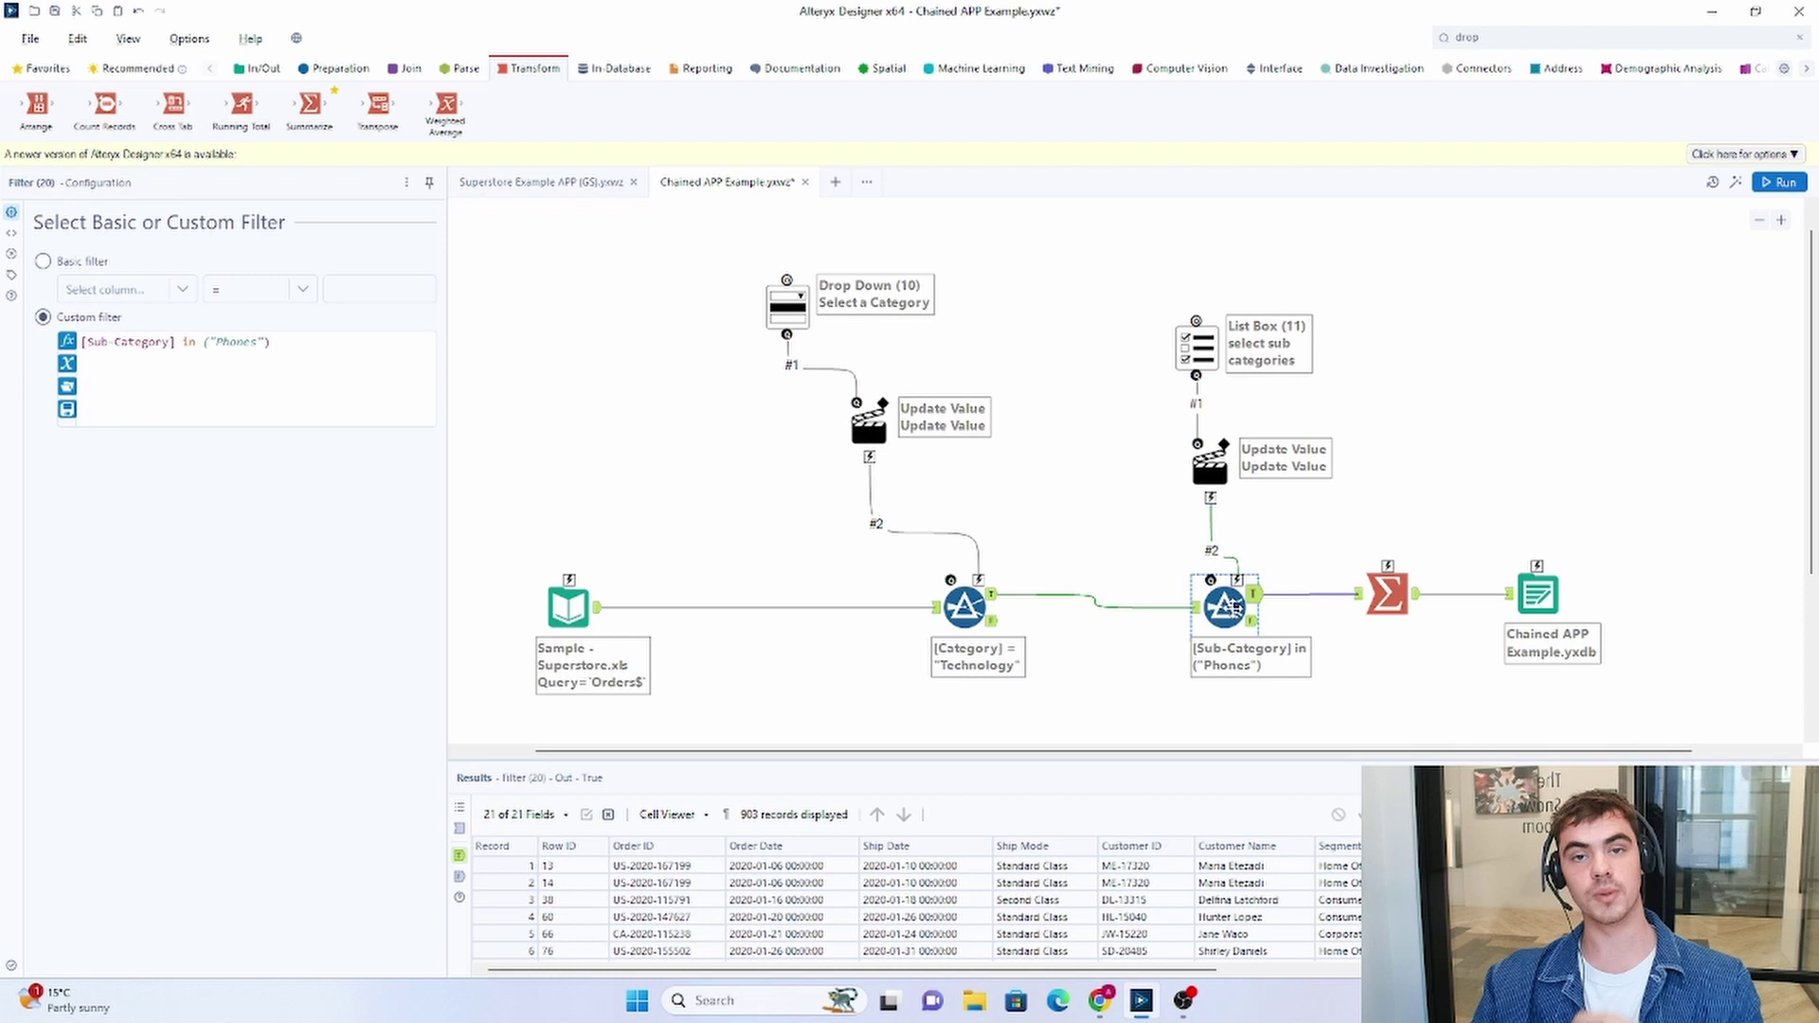
left_click(1411, 596)
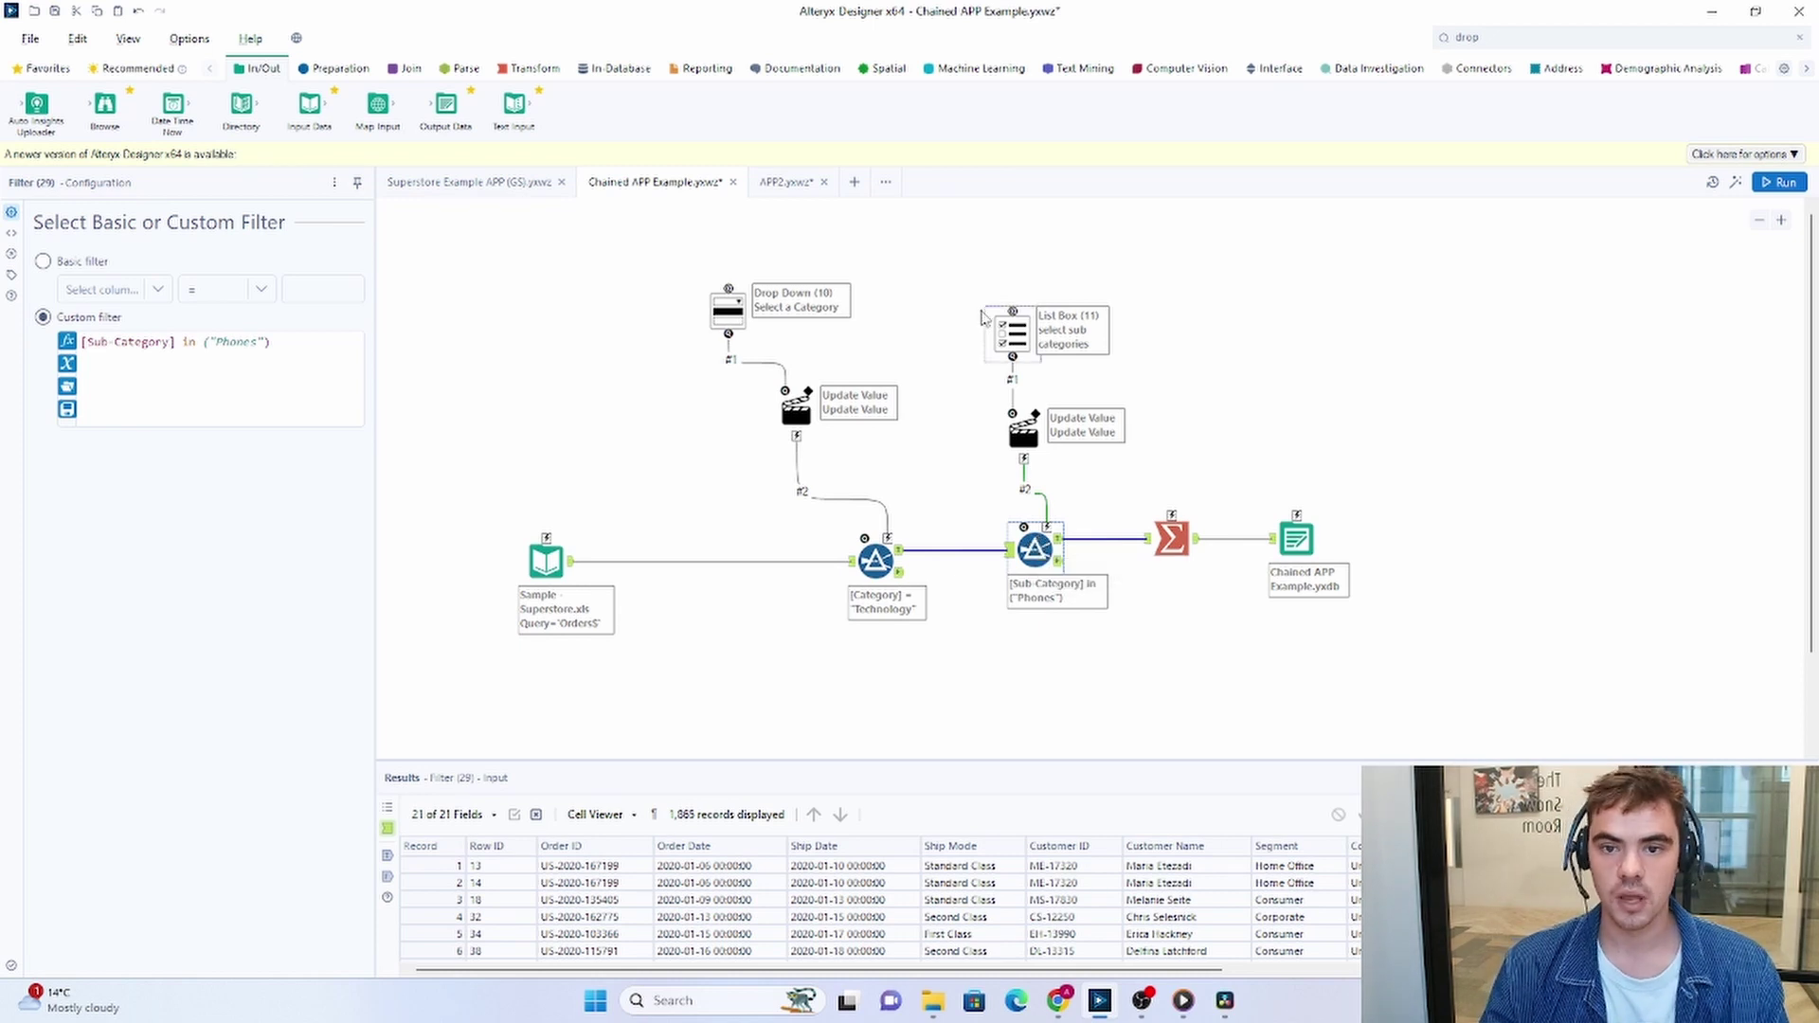
left_click(1004, 326)
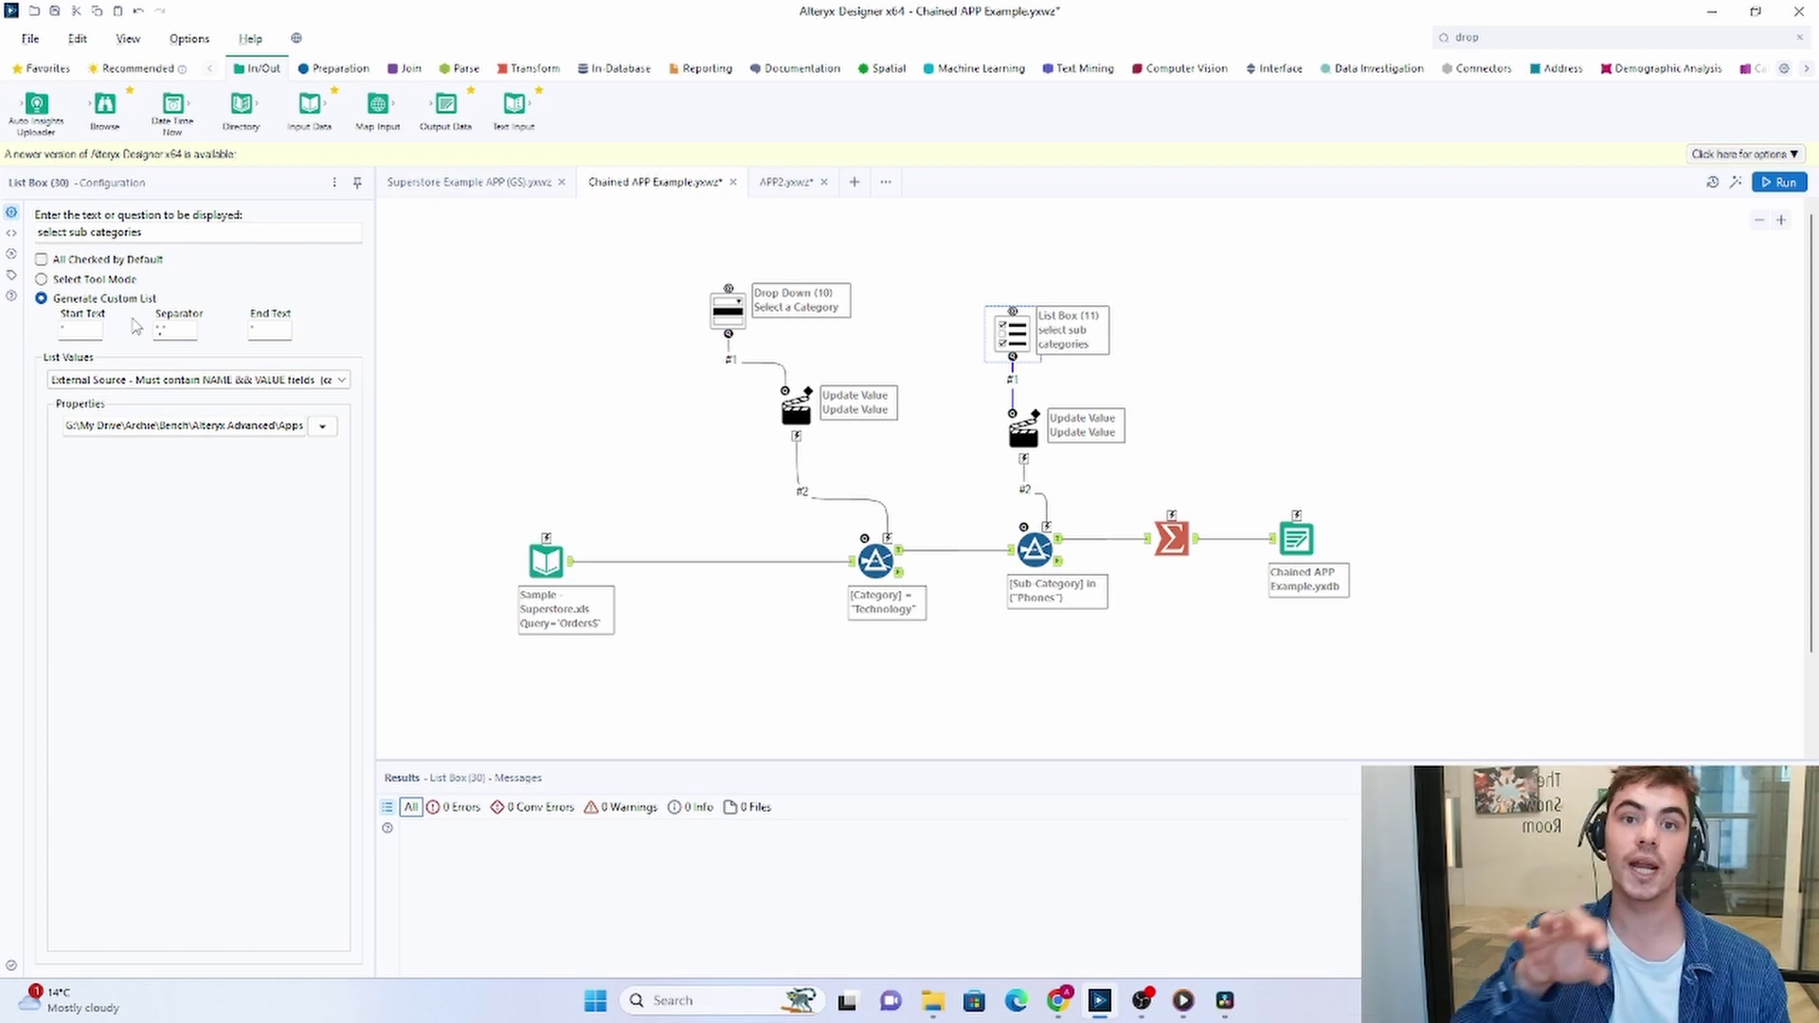
left_click(952, 549)
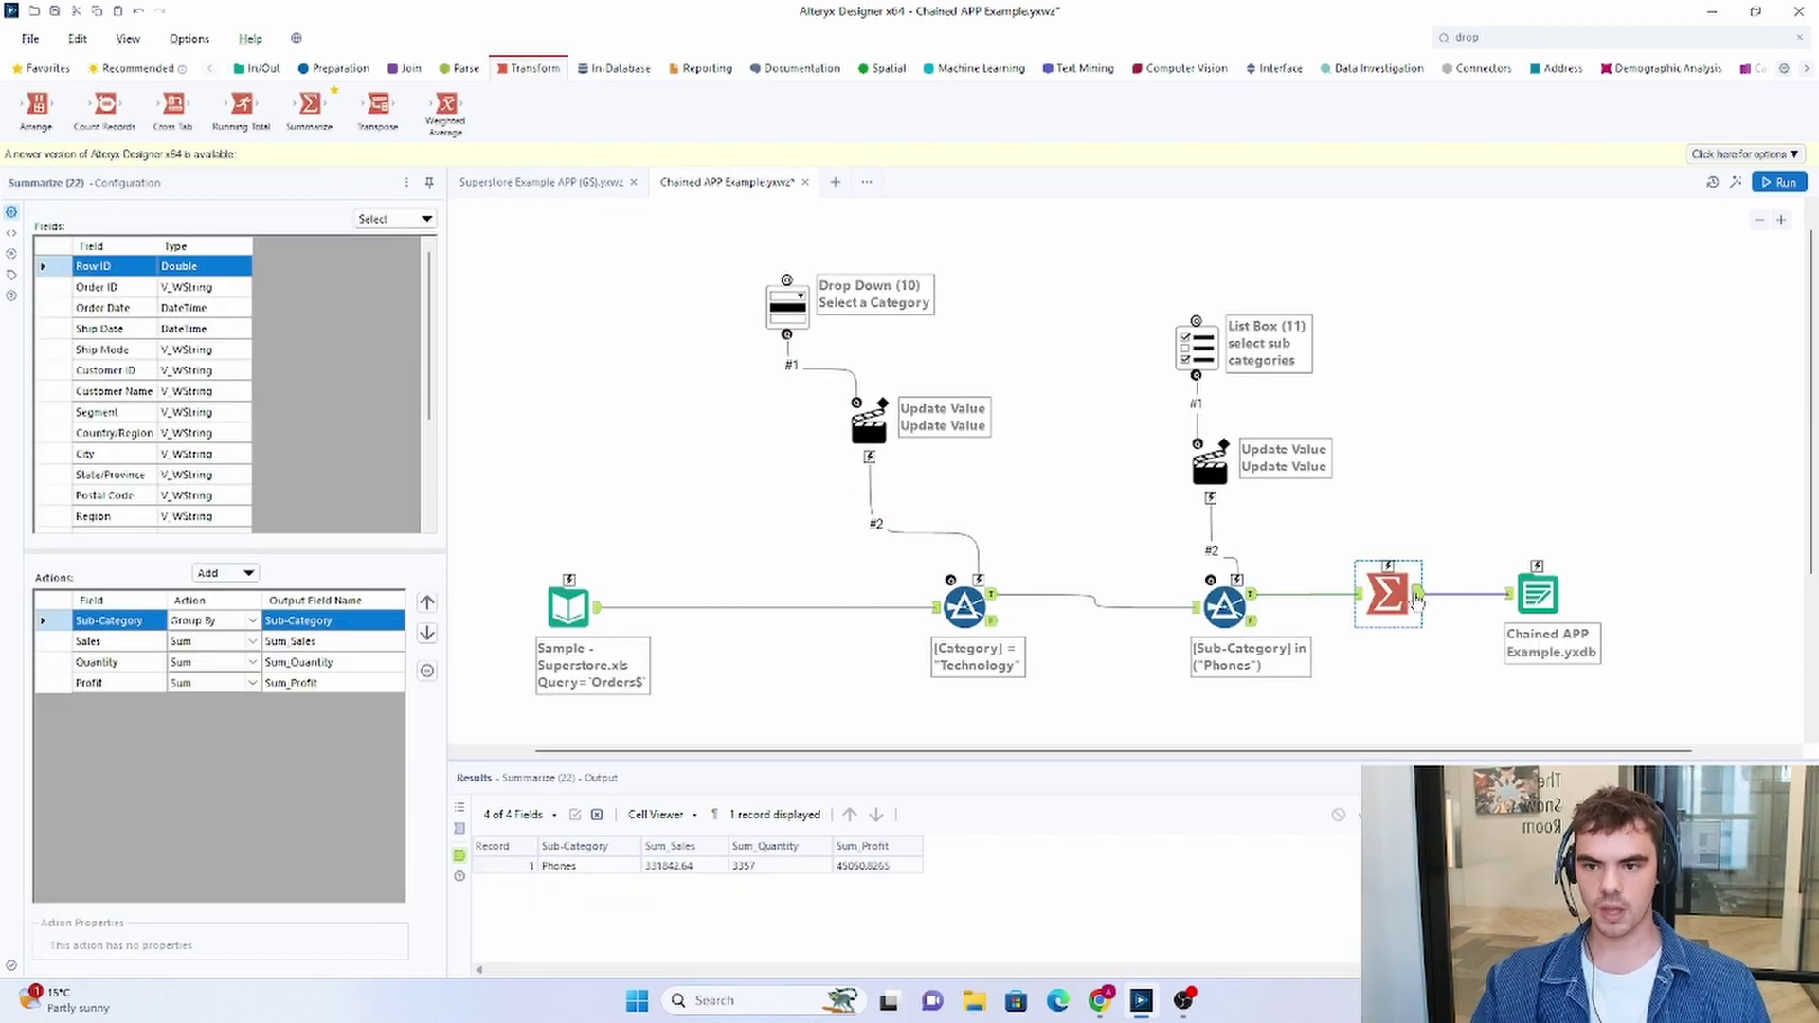
- Launch the analytic app, choose the Office Supplies category and tick only Bookcases
left_click(1734, 189)
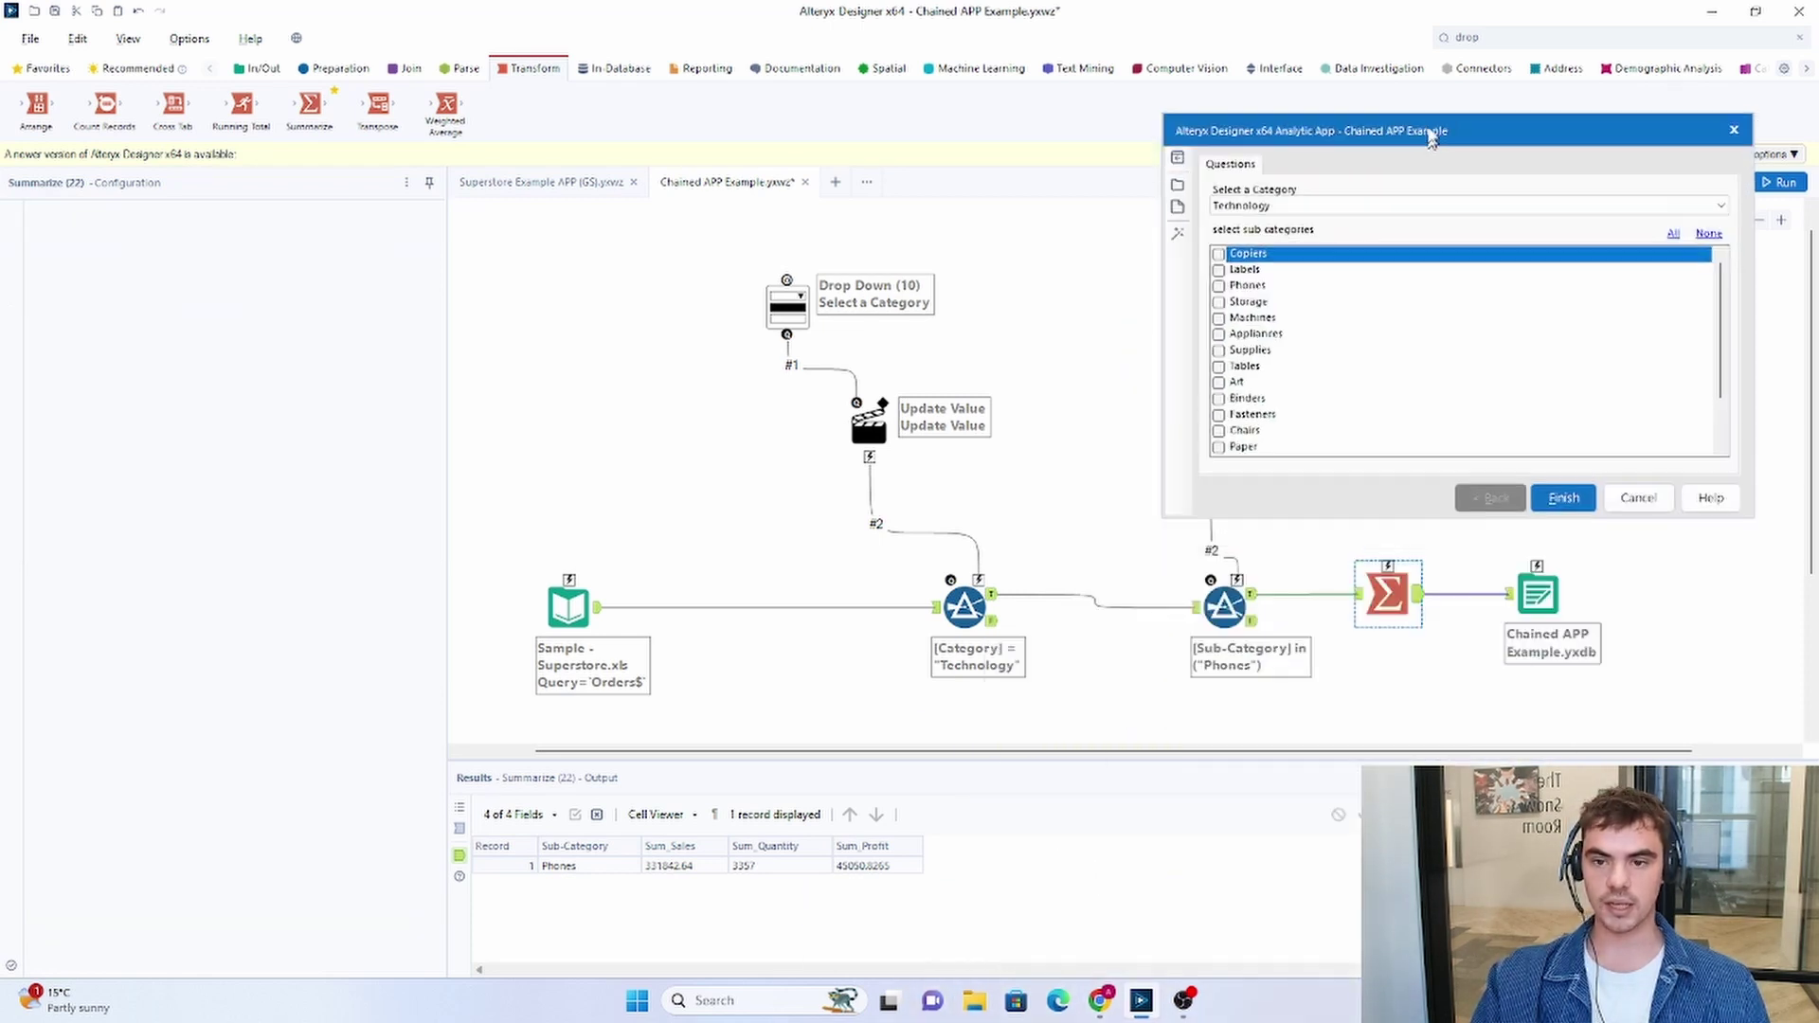
left_click_drag(1429, 133, 1279, 175)
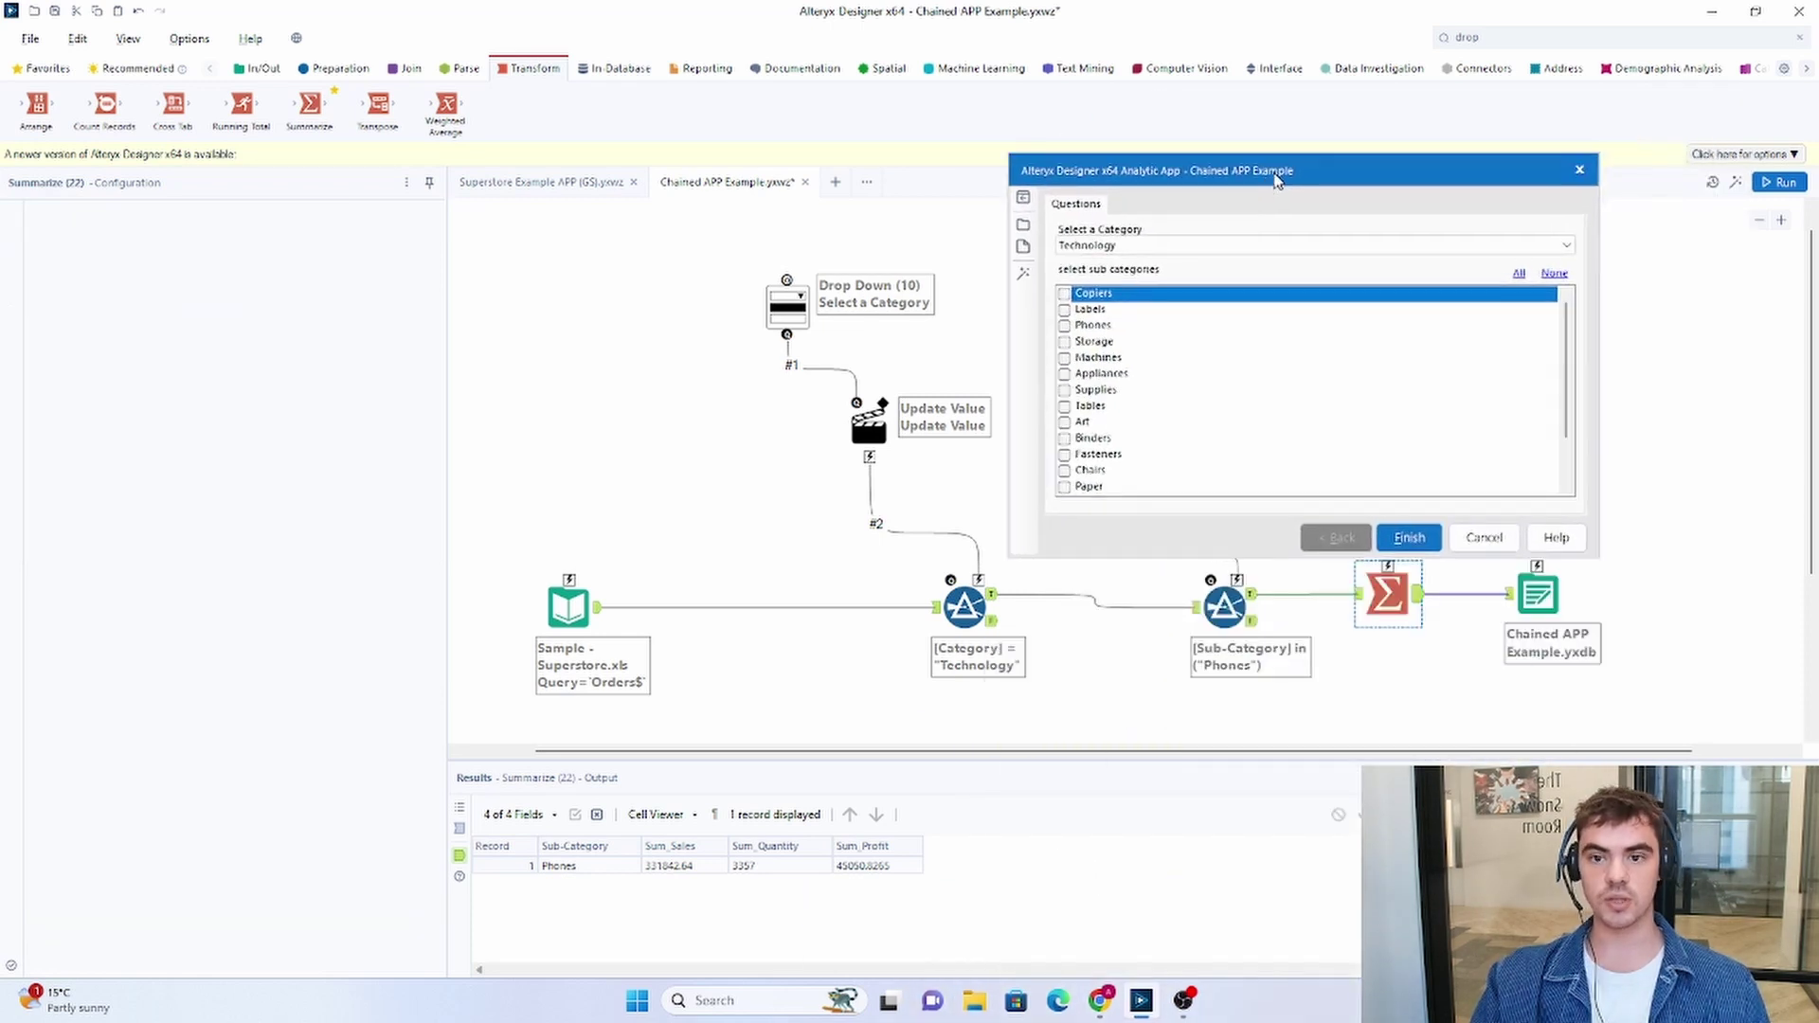
left_click(1207, 234)
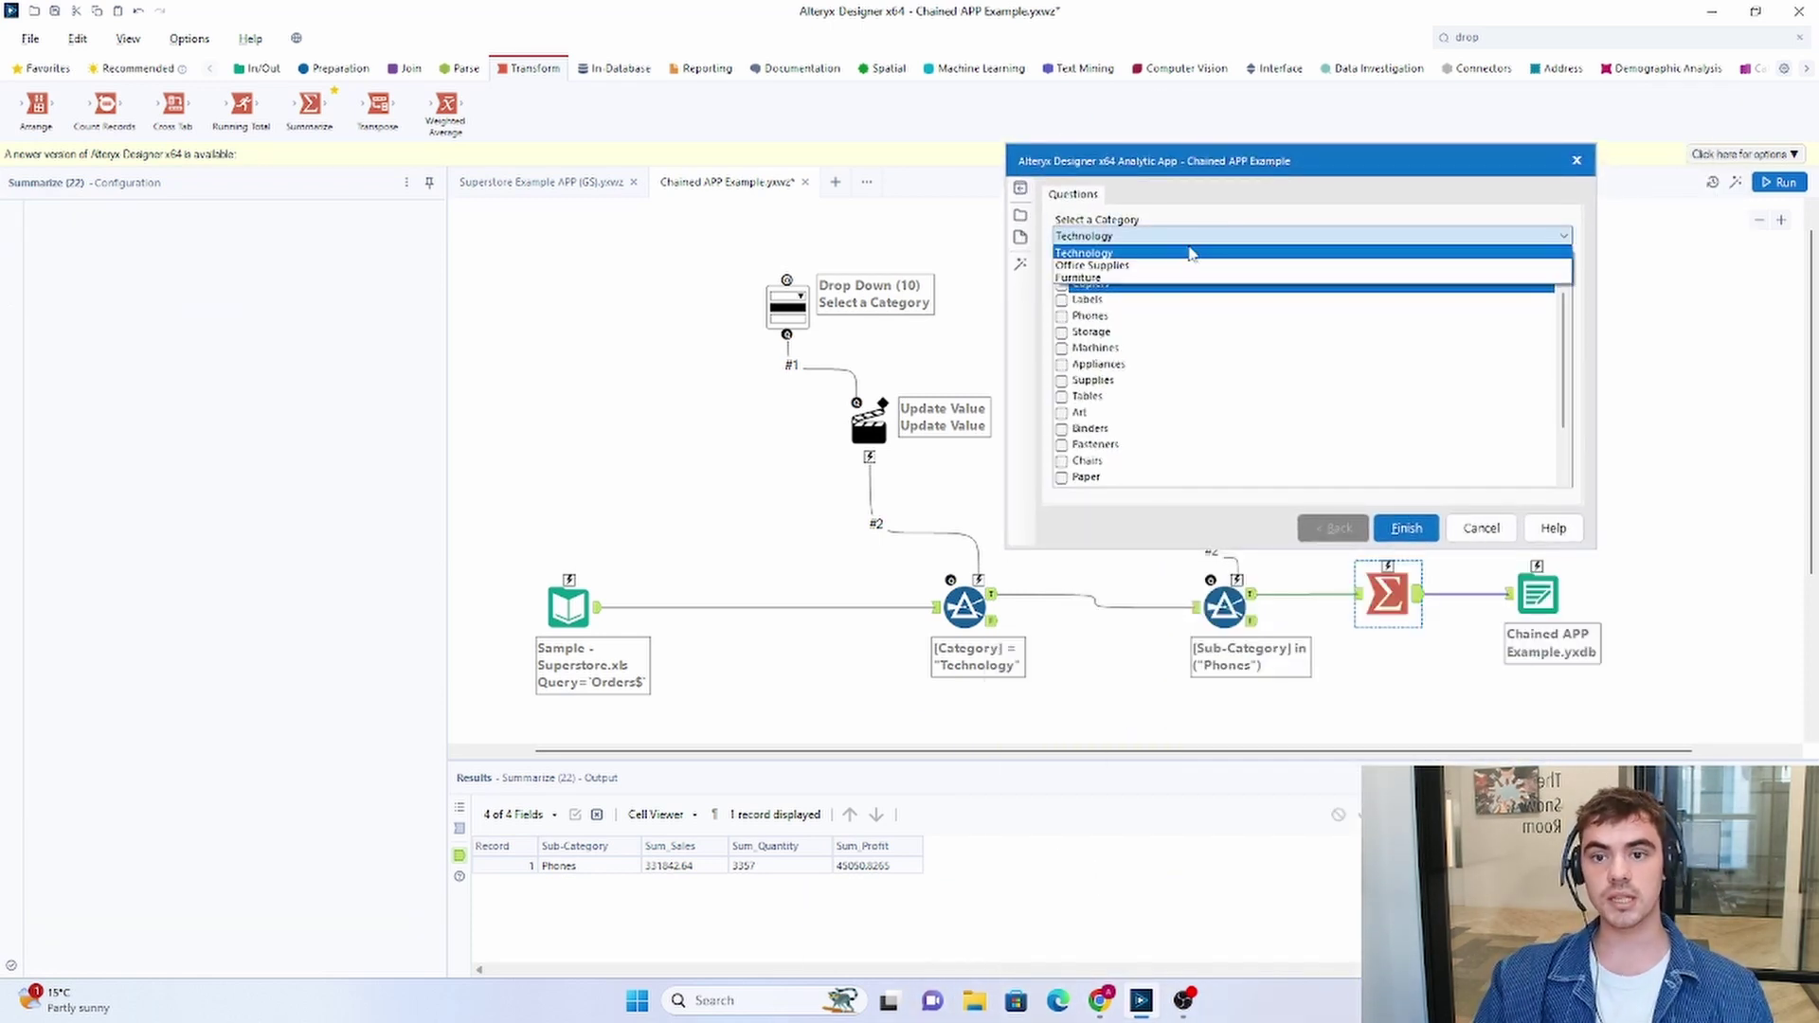
left_click(1152, 268)
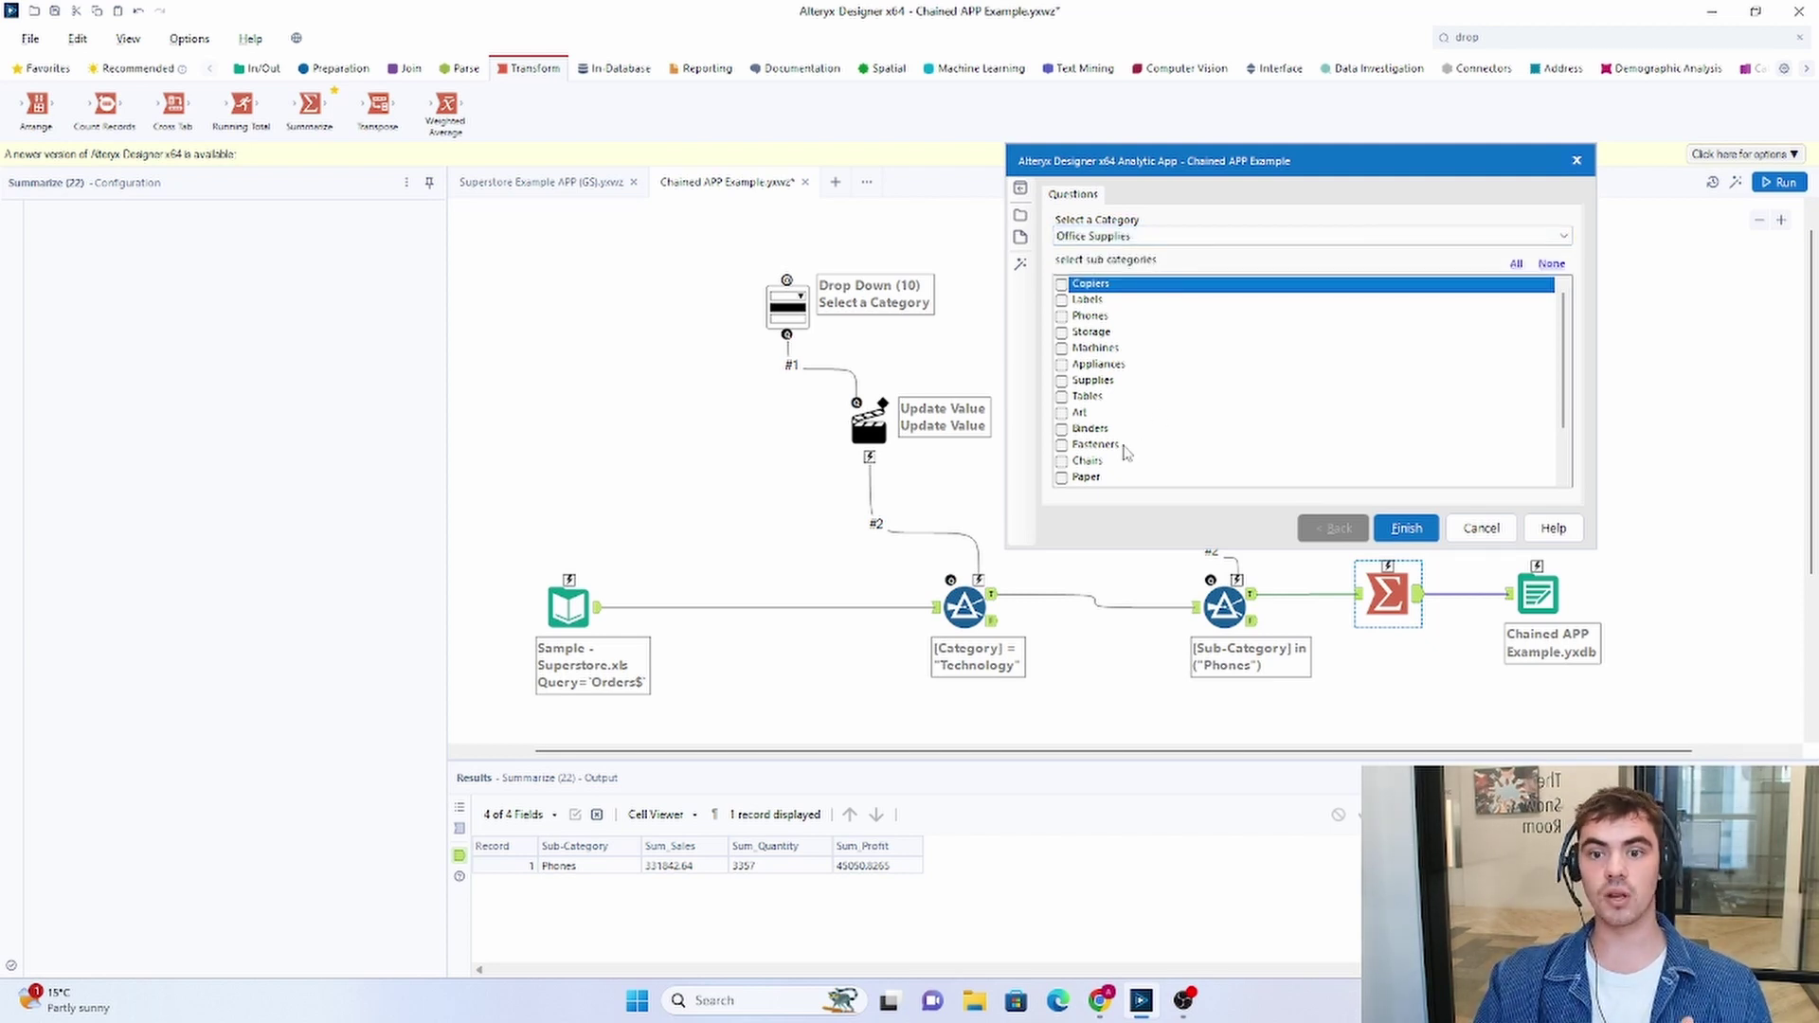
left_click(1116, 397)
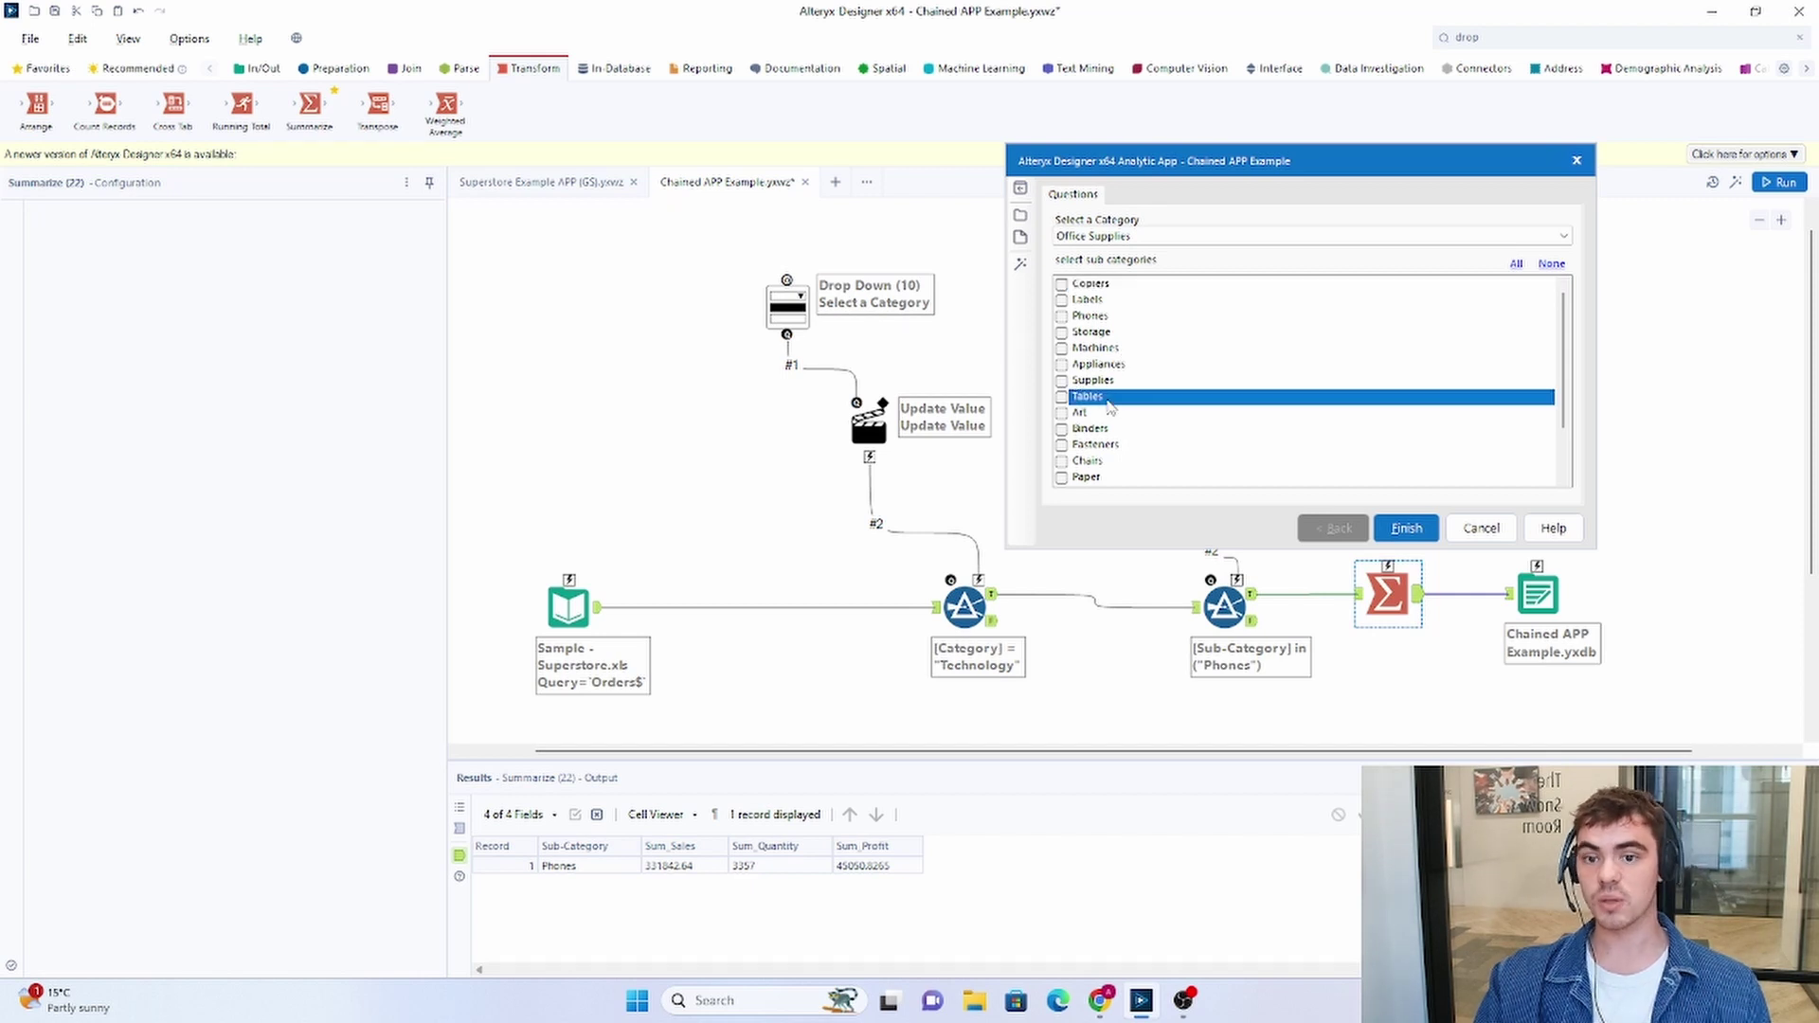
scroll(1164, 365, "down", 1)
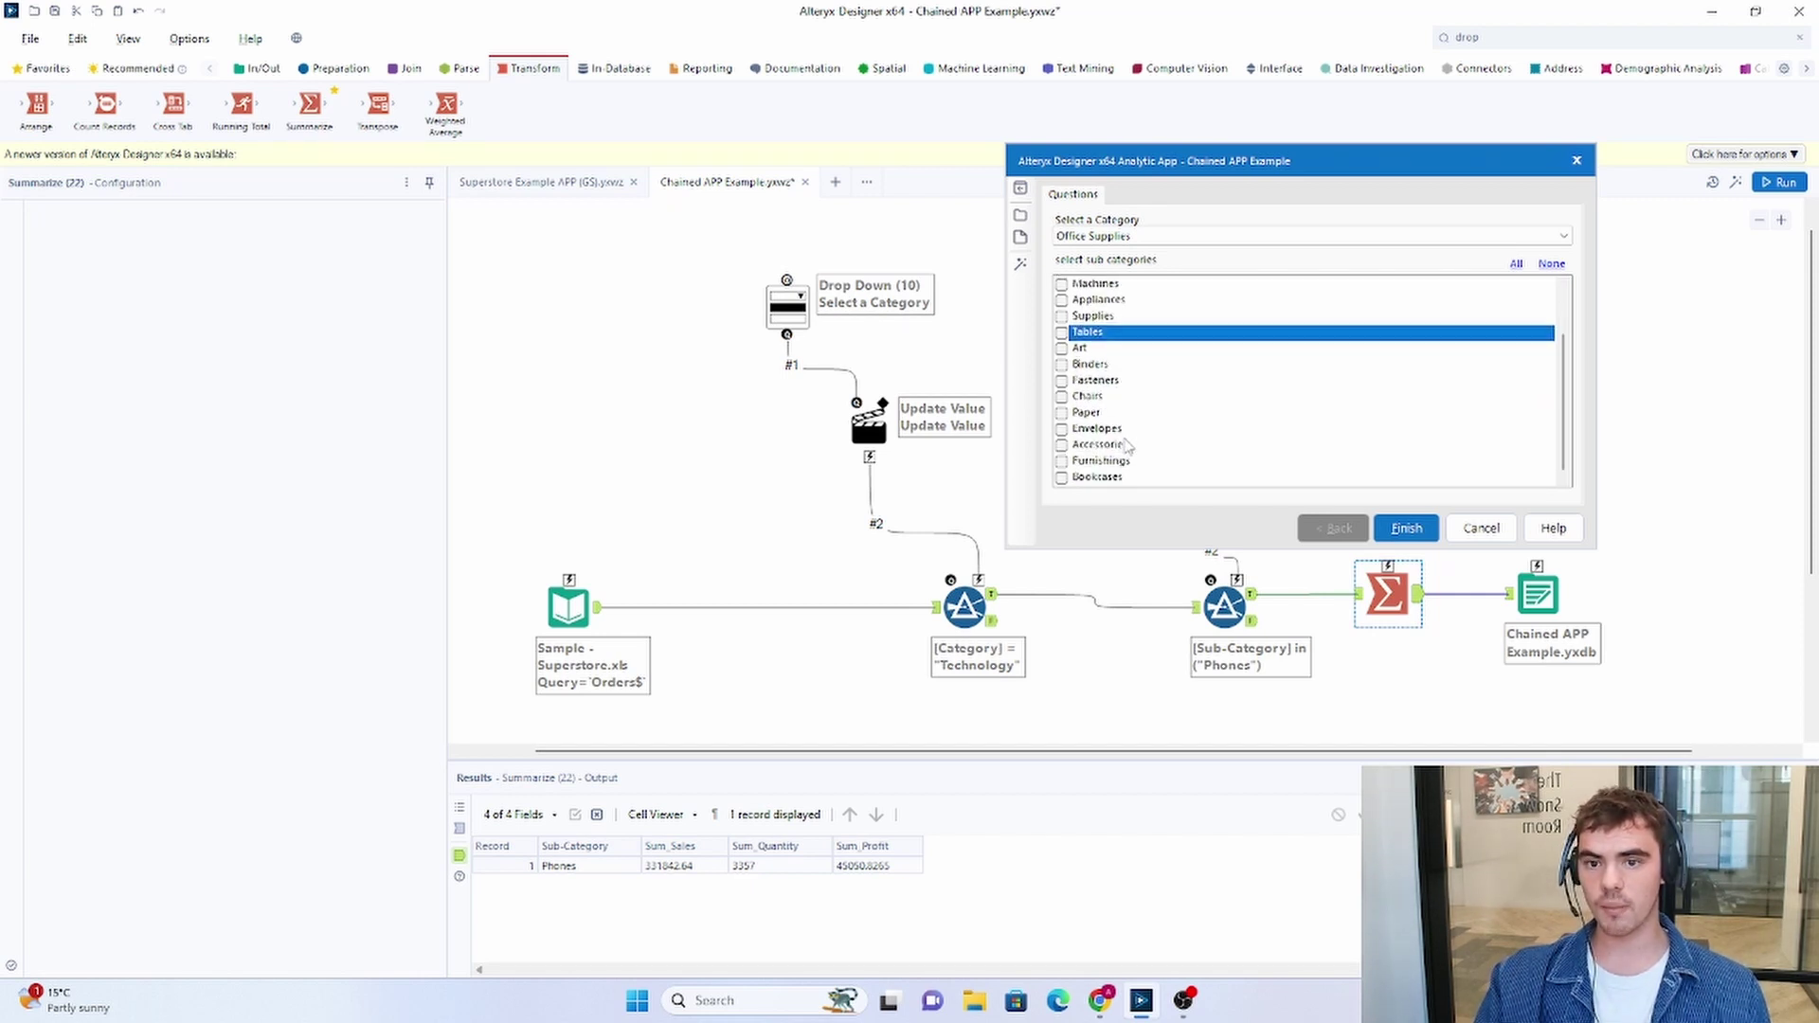
scroll(1130, 447, "up", 1)
scroll(1127, 440, "down", 1)
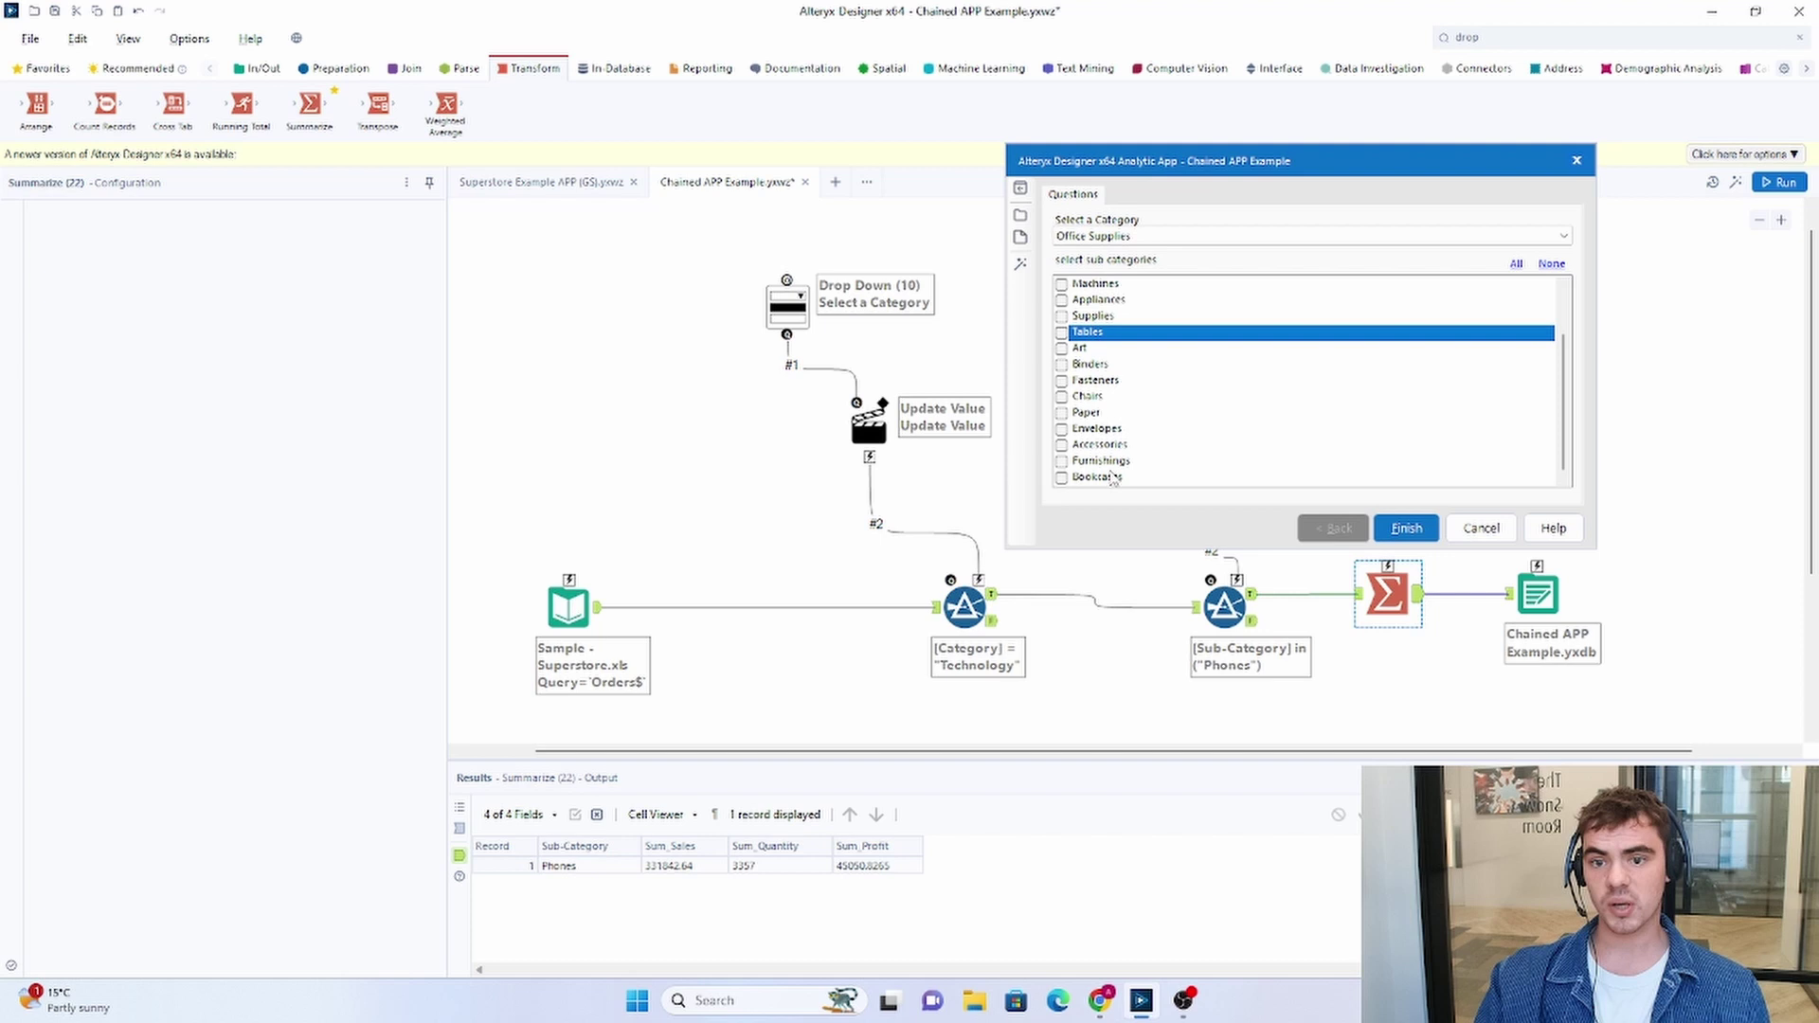
left_click(1118, 477)
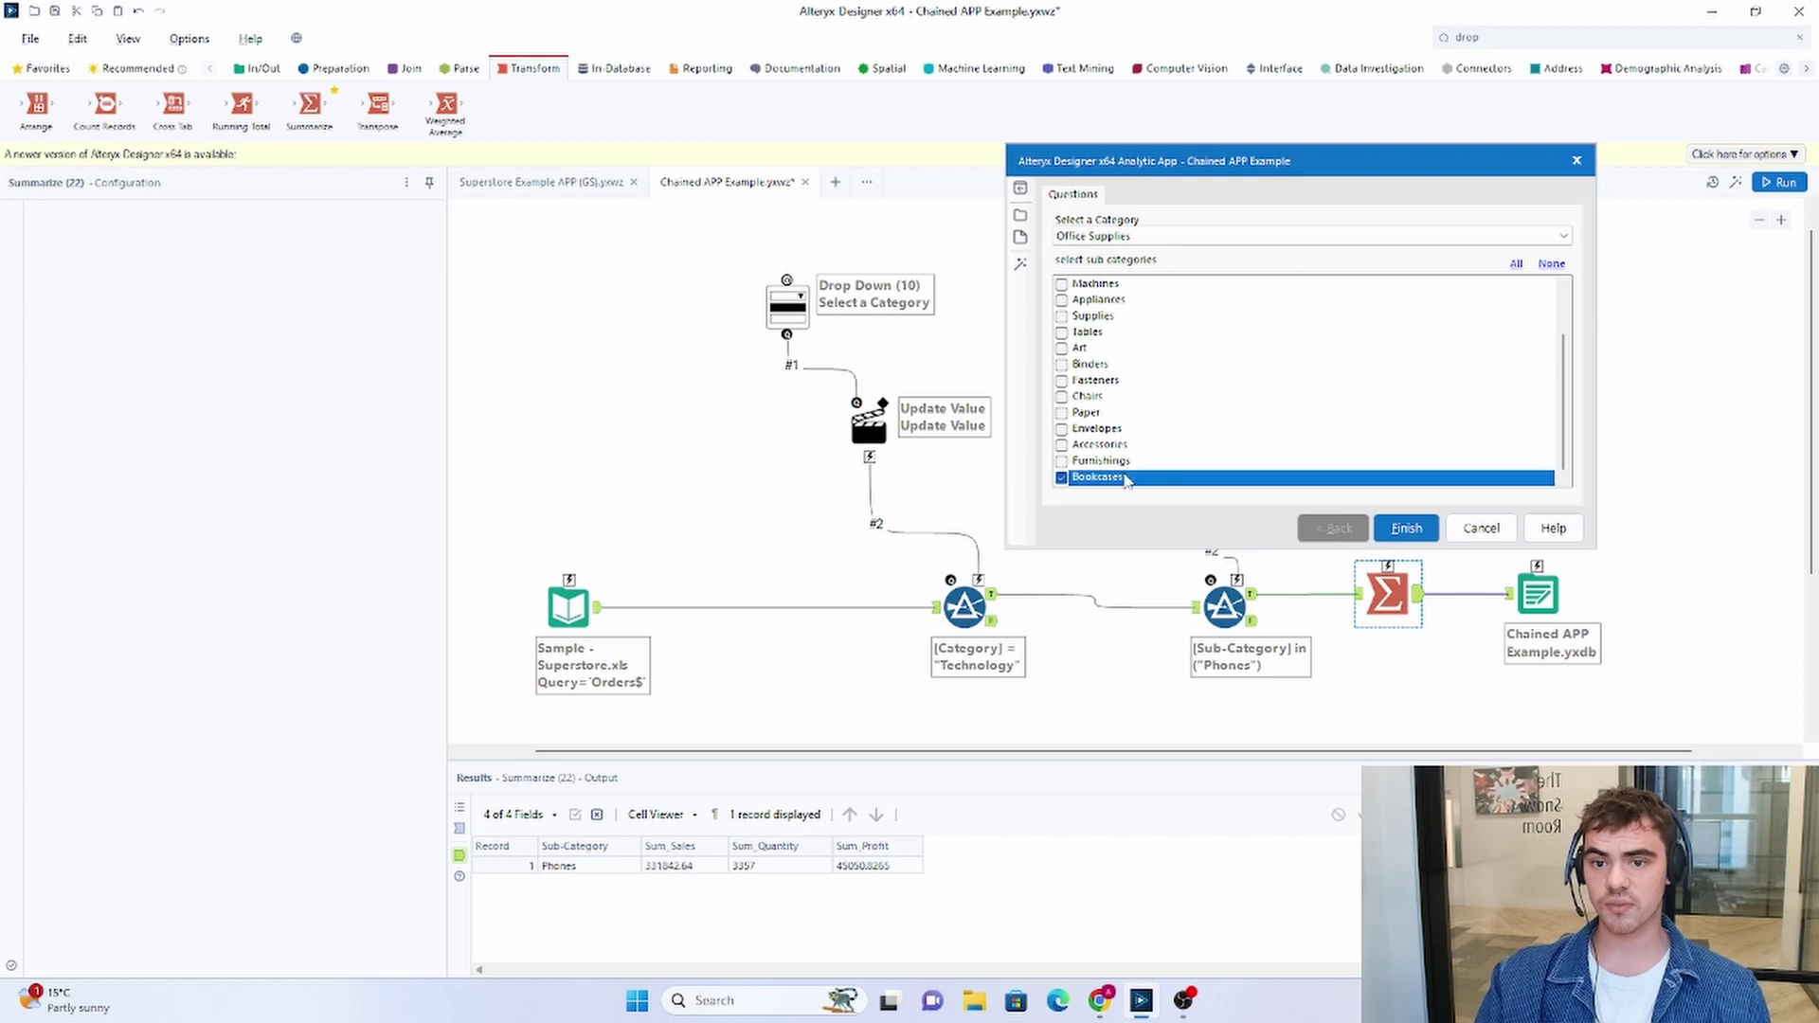
- Run the app, dismiss the summary and results, and enlarge the questions window to list every sub-category
left_click(1409, 529)
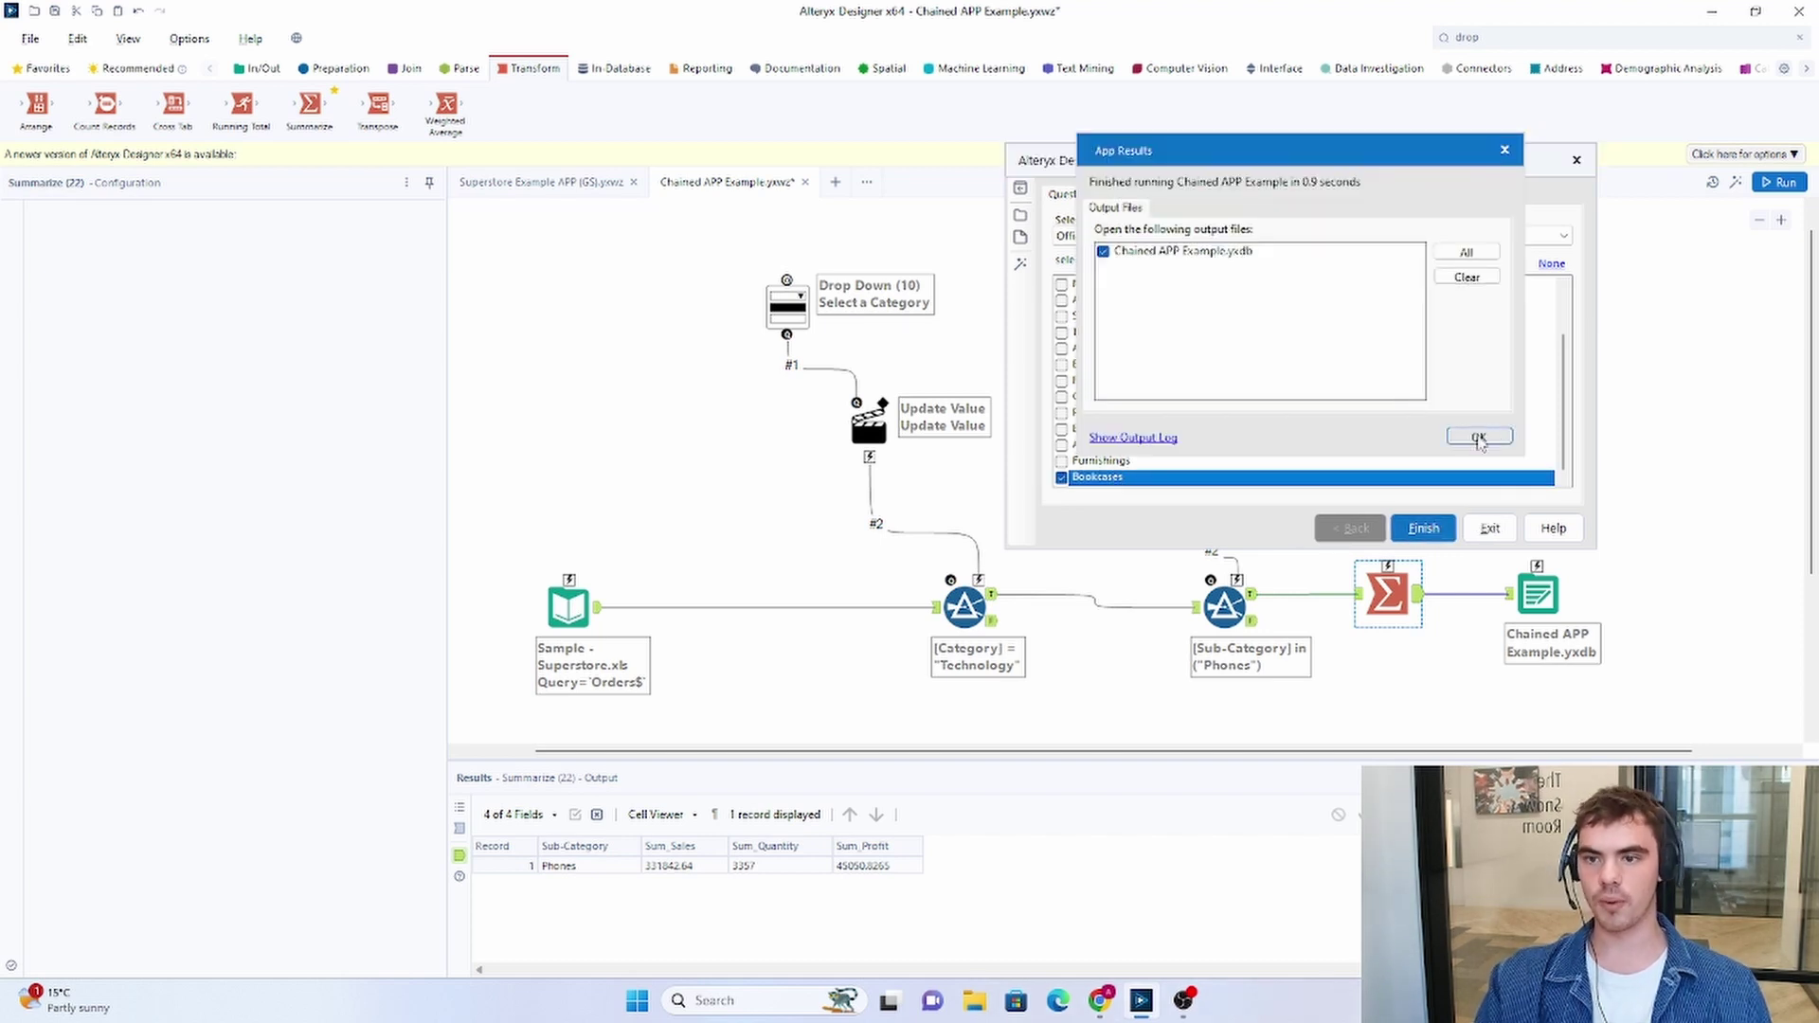
left_click(1479, 438)
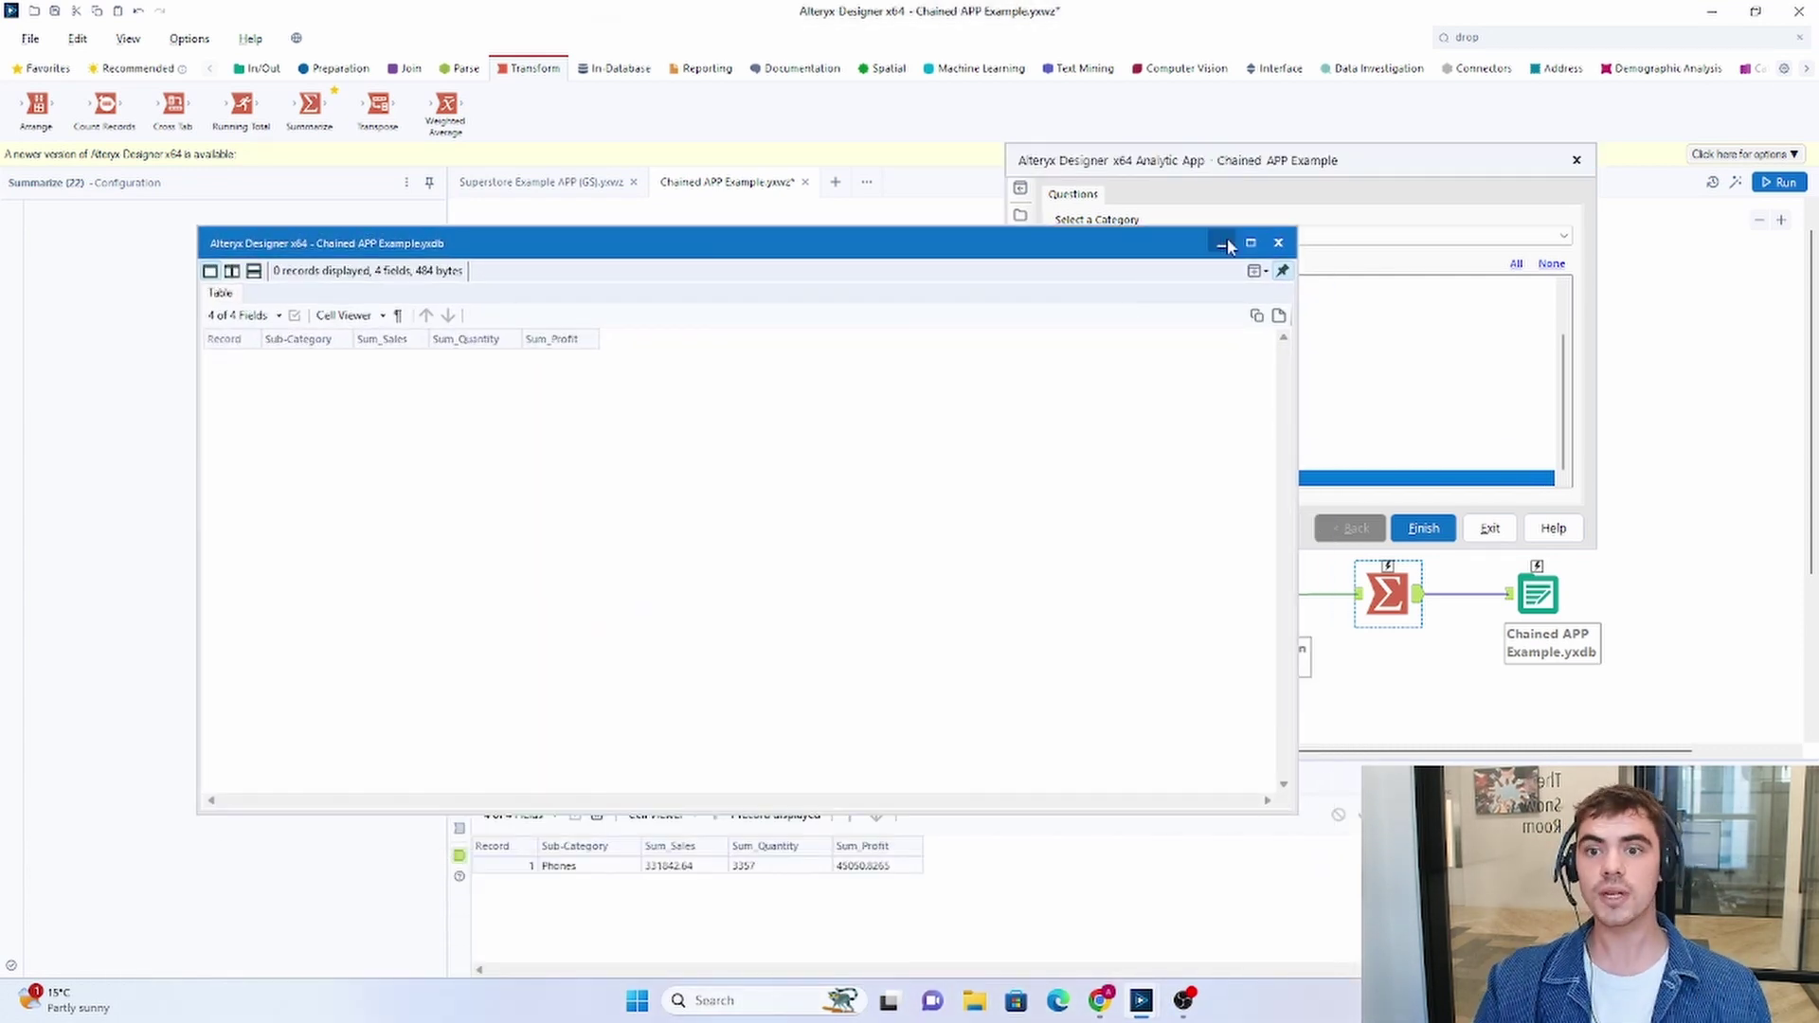
left_click(1278, 243)
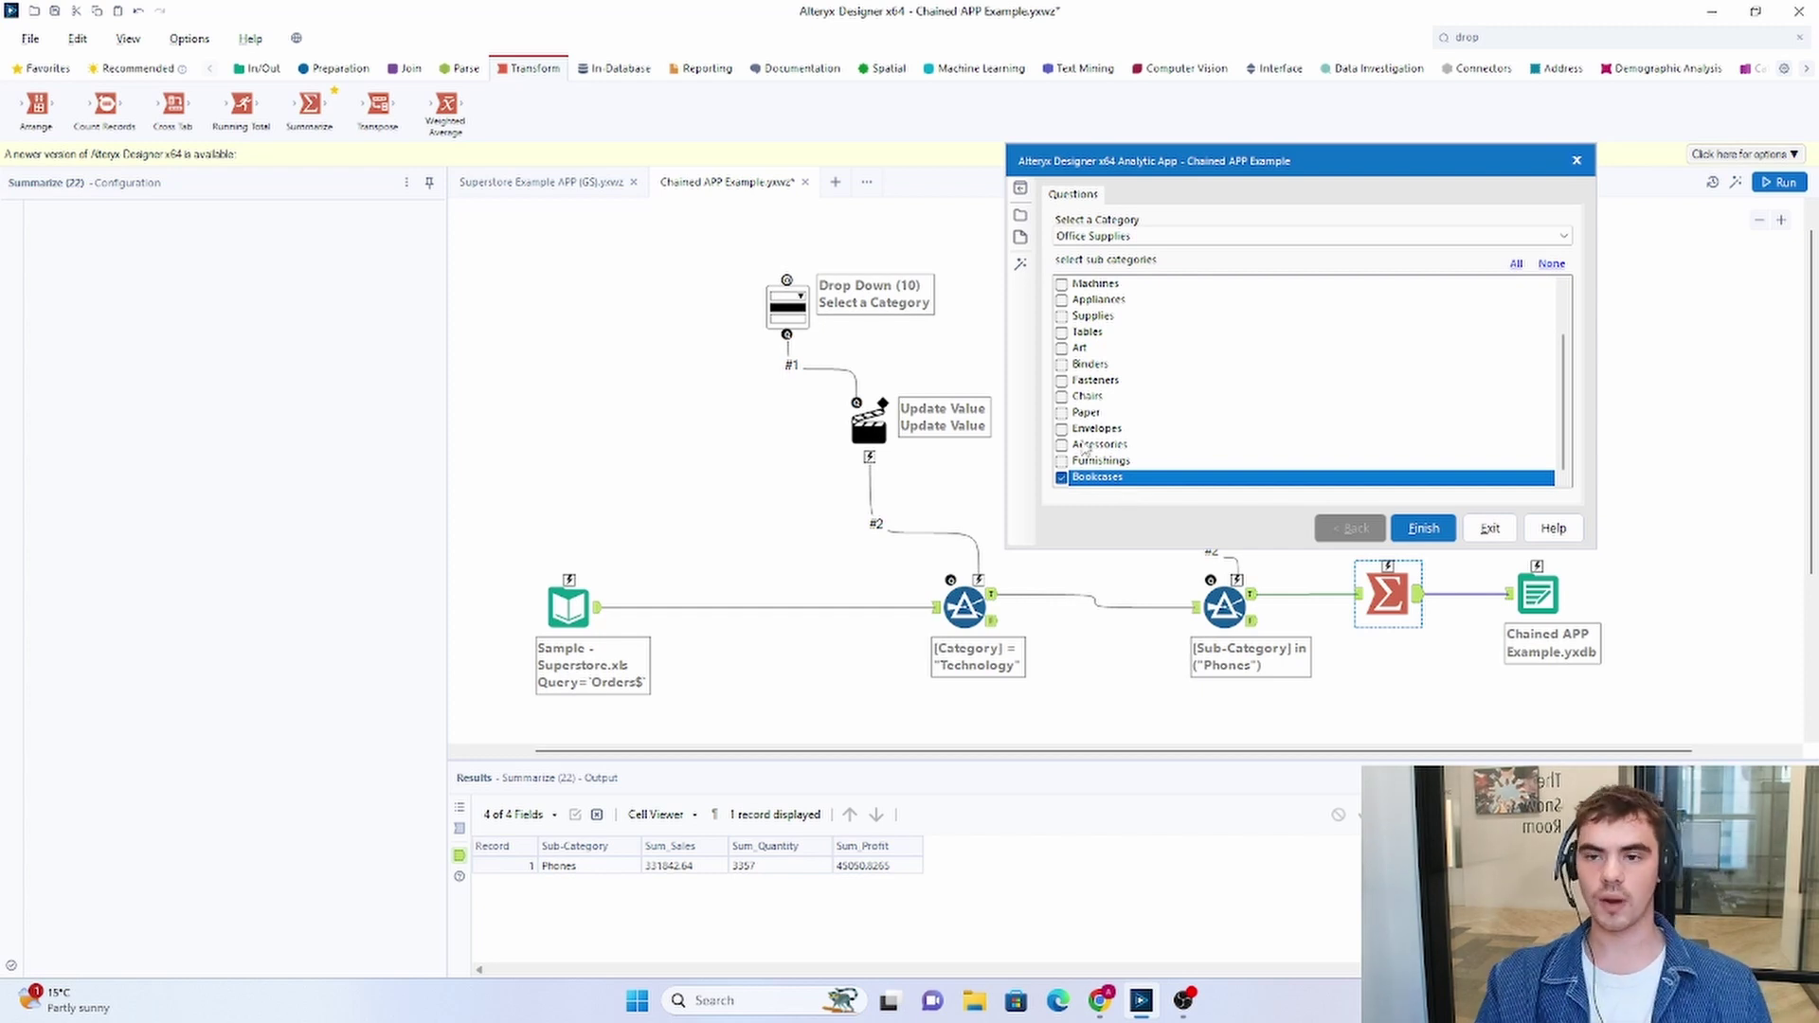
scroll(1285, 391, "up", 2)
scroll(1285, 391, "down", 2)
scroll(1284, 379, "up", 3)
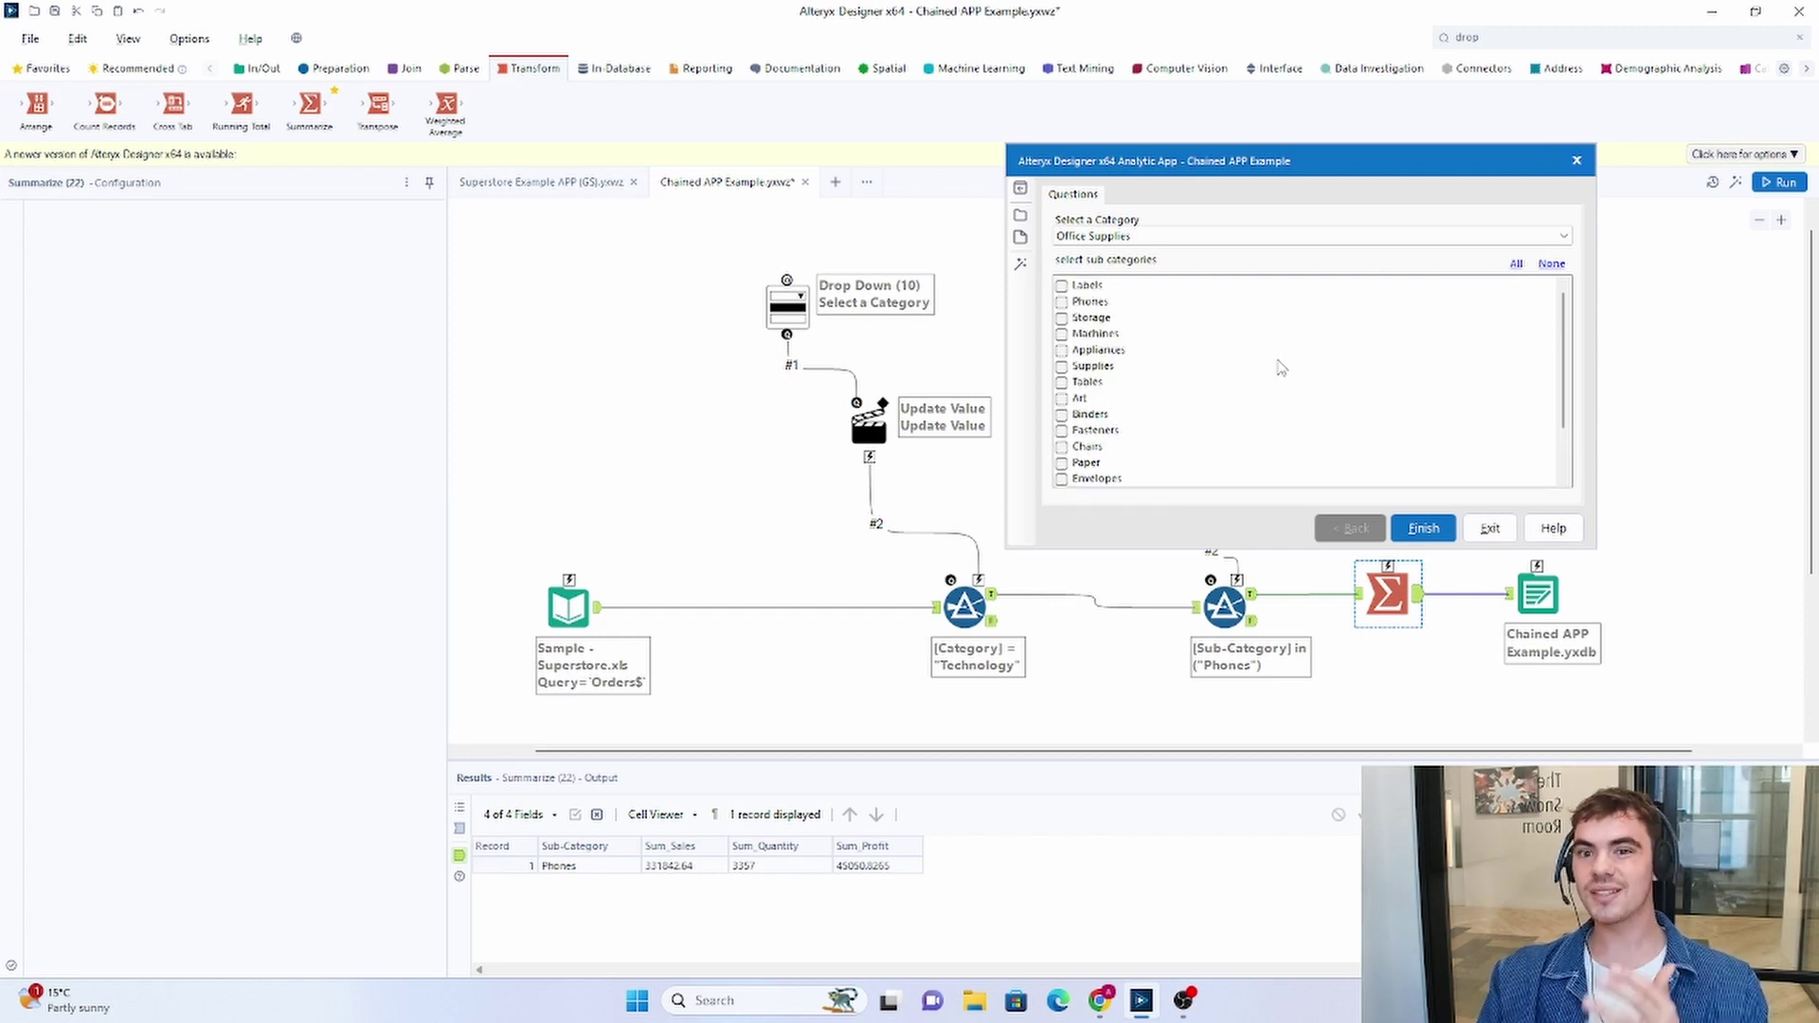
scroll(1231, 398, "down", 3)
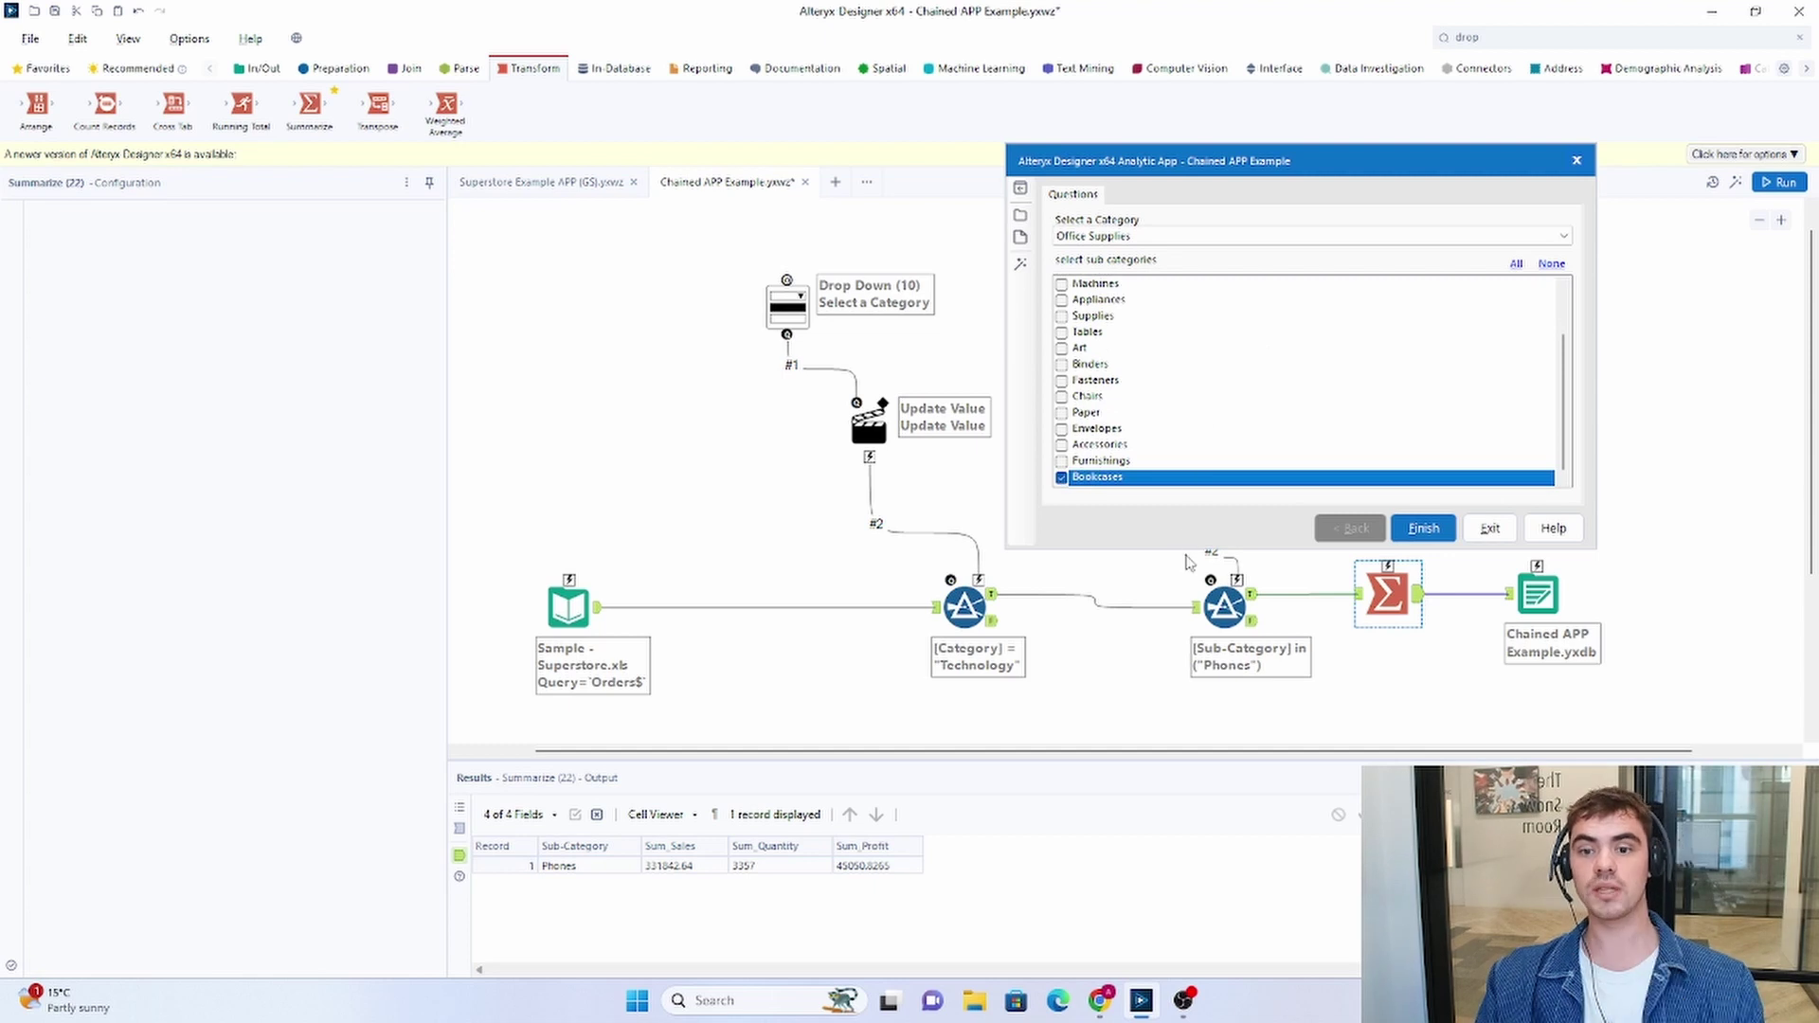
left_click_drag(1191, 549, 1192, 641)
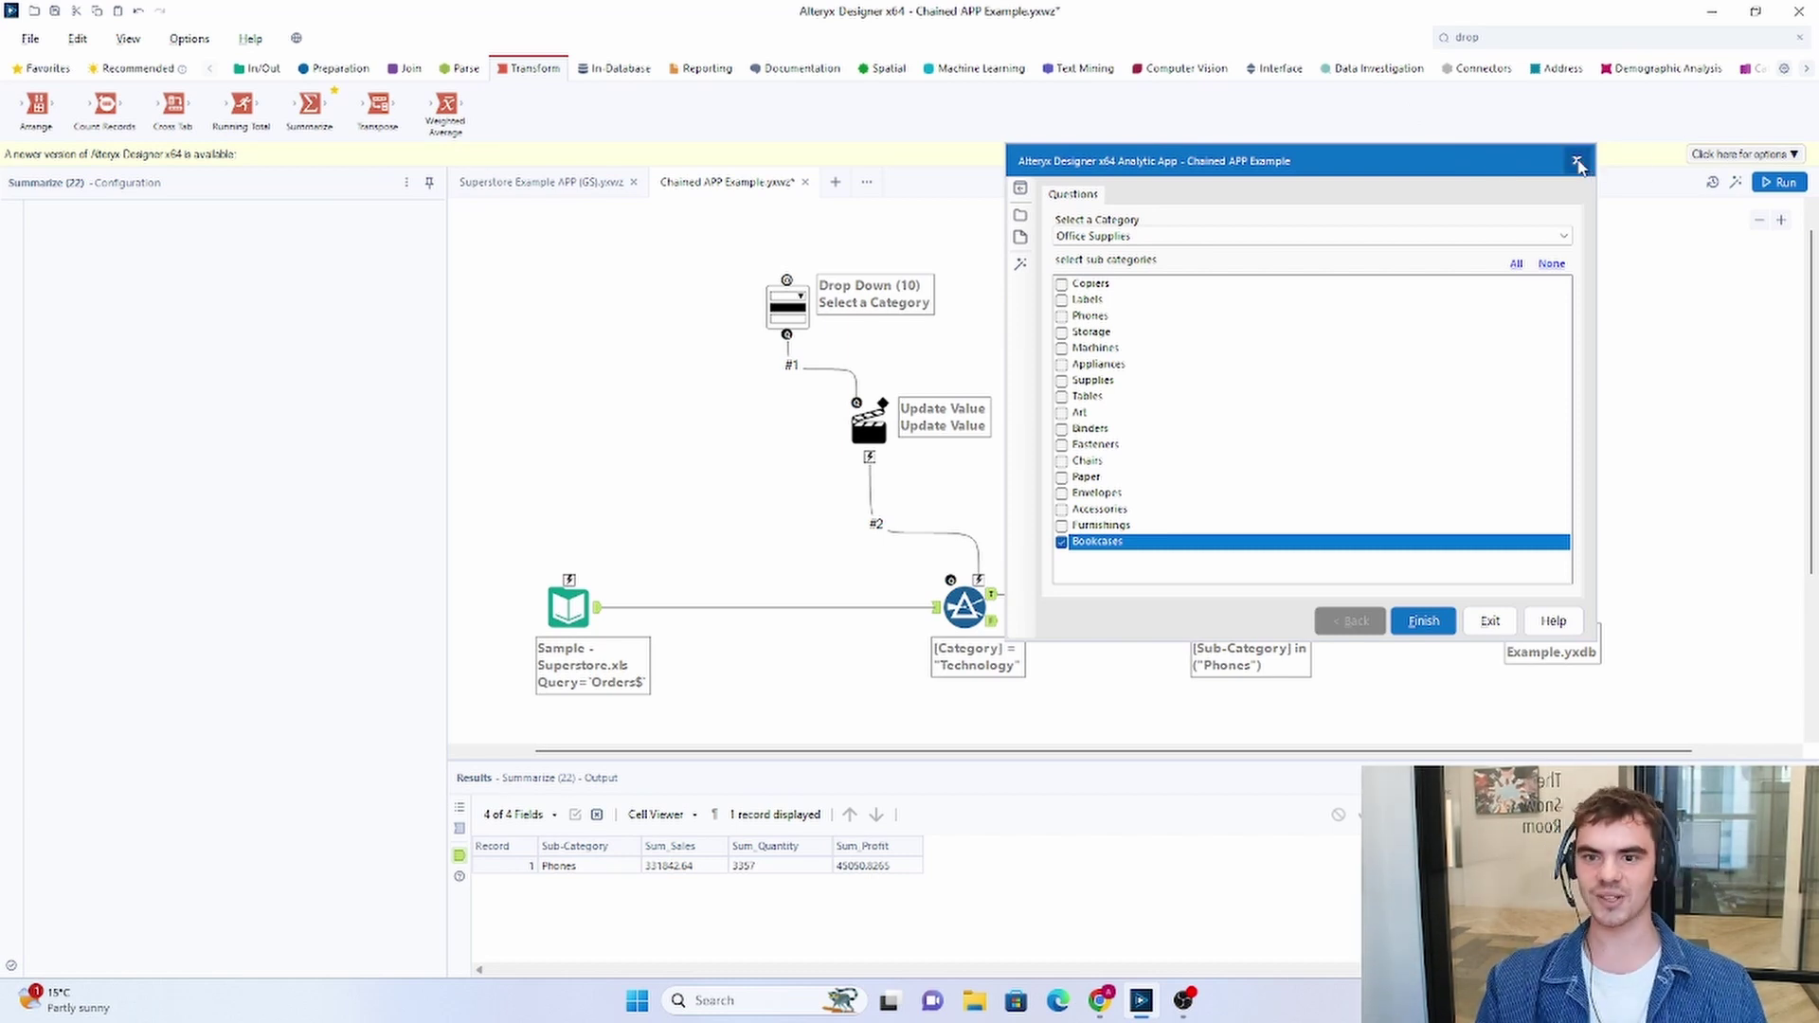
- Close the app questions and select the sub-category half of the workflow
left_click(1577, 163)
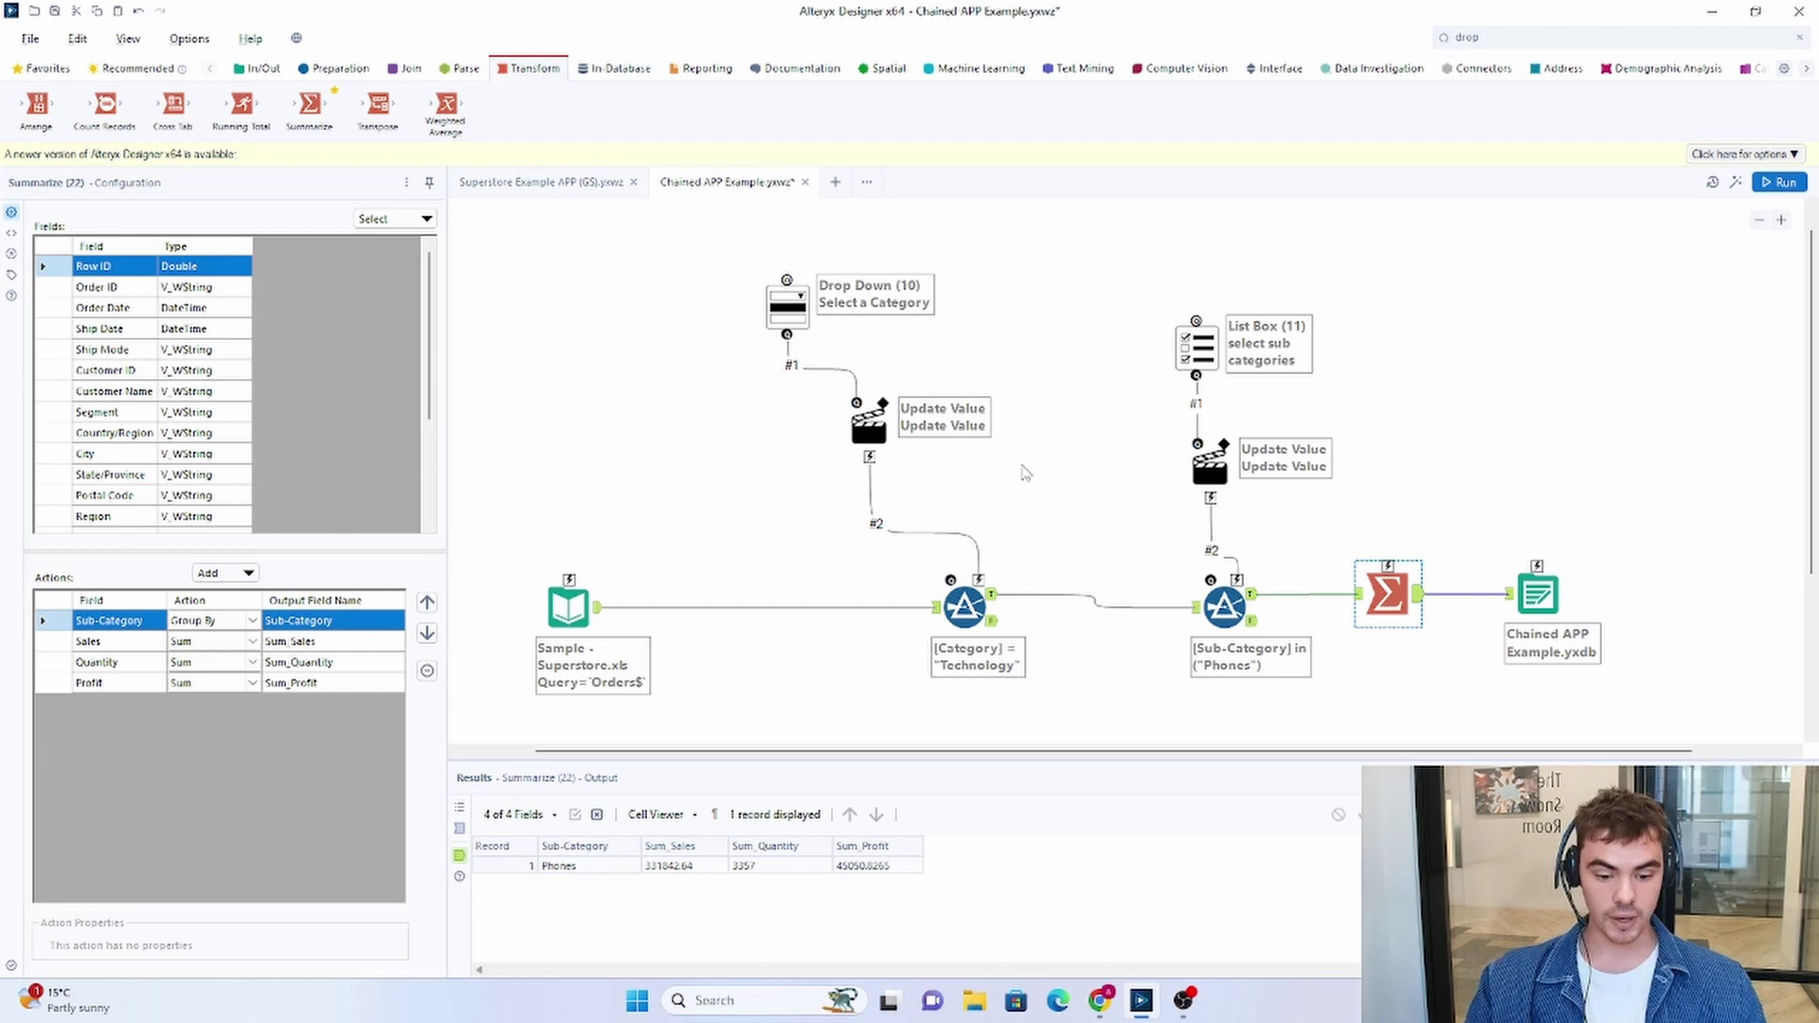
left_click_drag(1079, 538, 1077, 653)
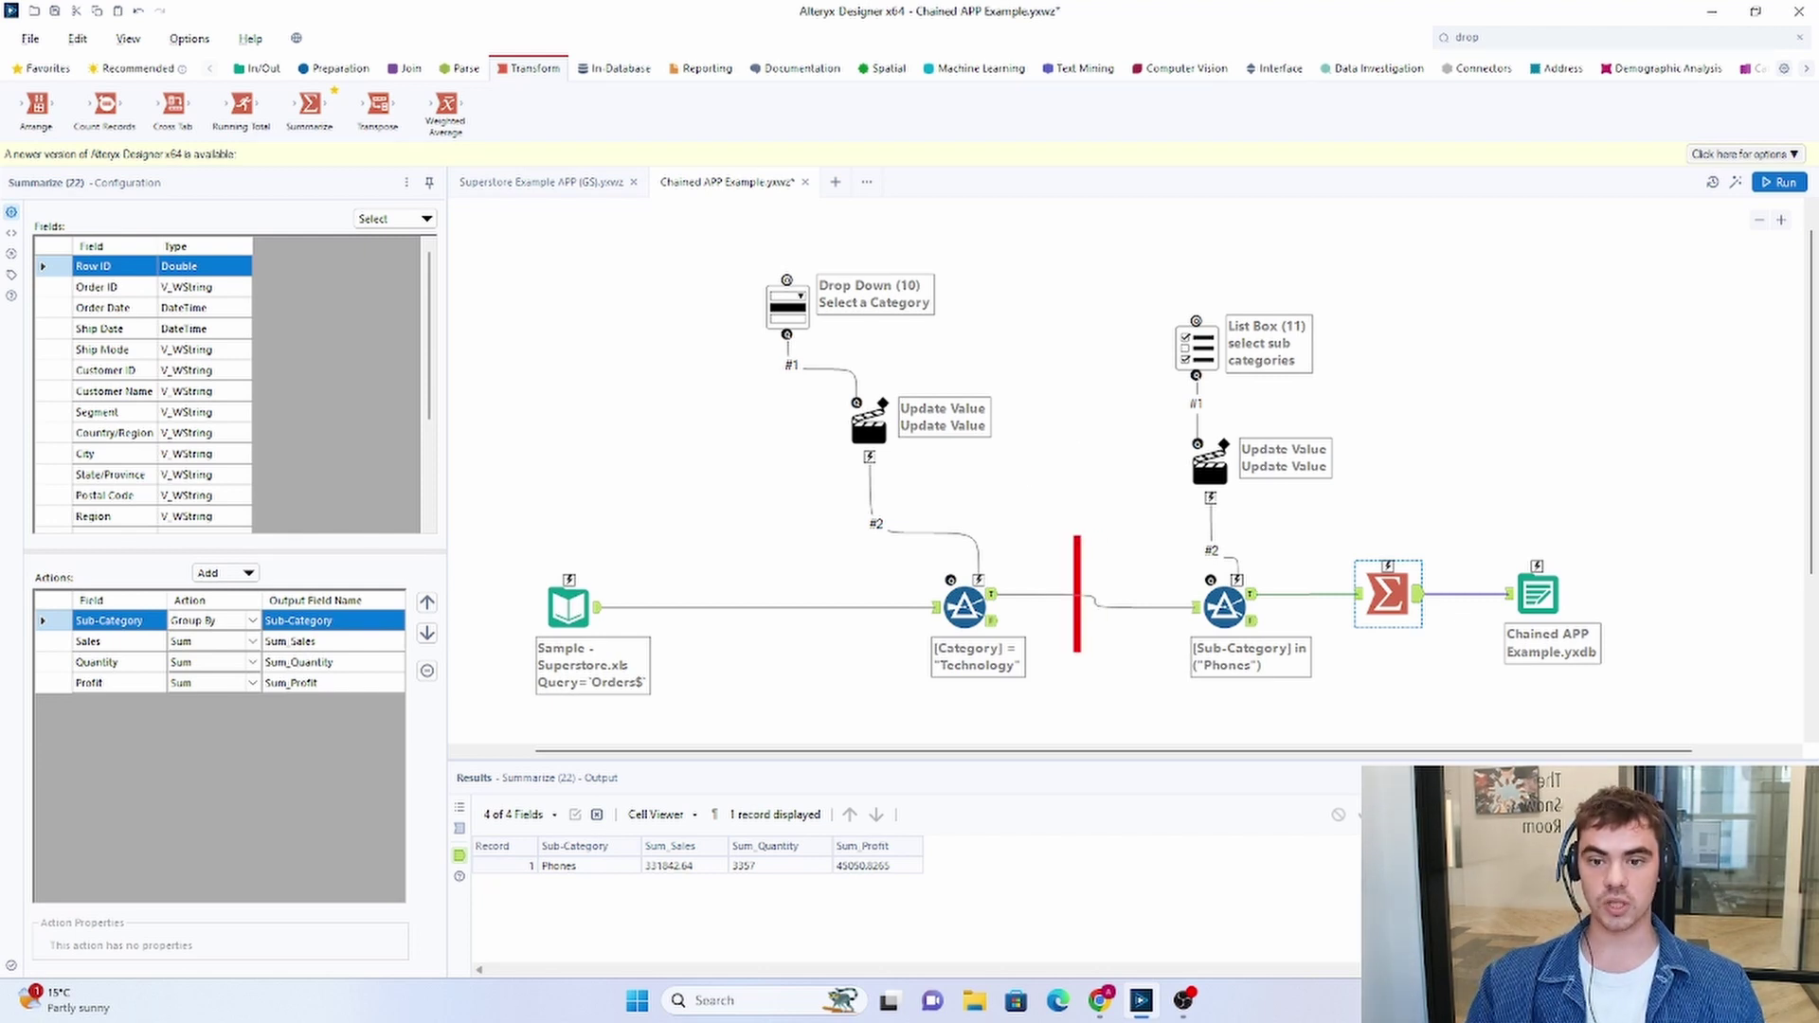
left_click_drag(1077, 536, 1078, 654)
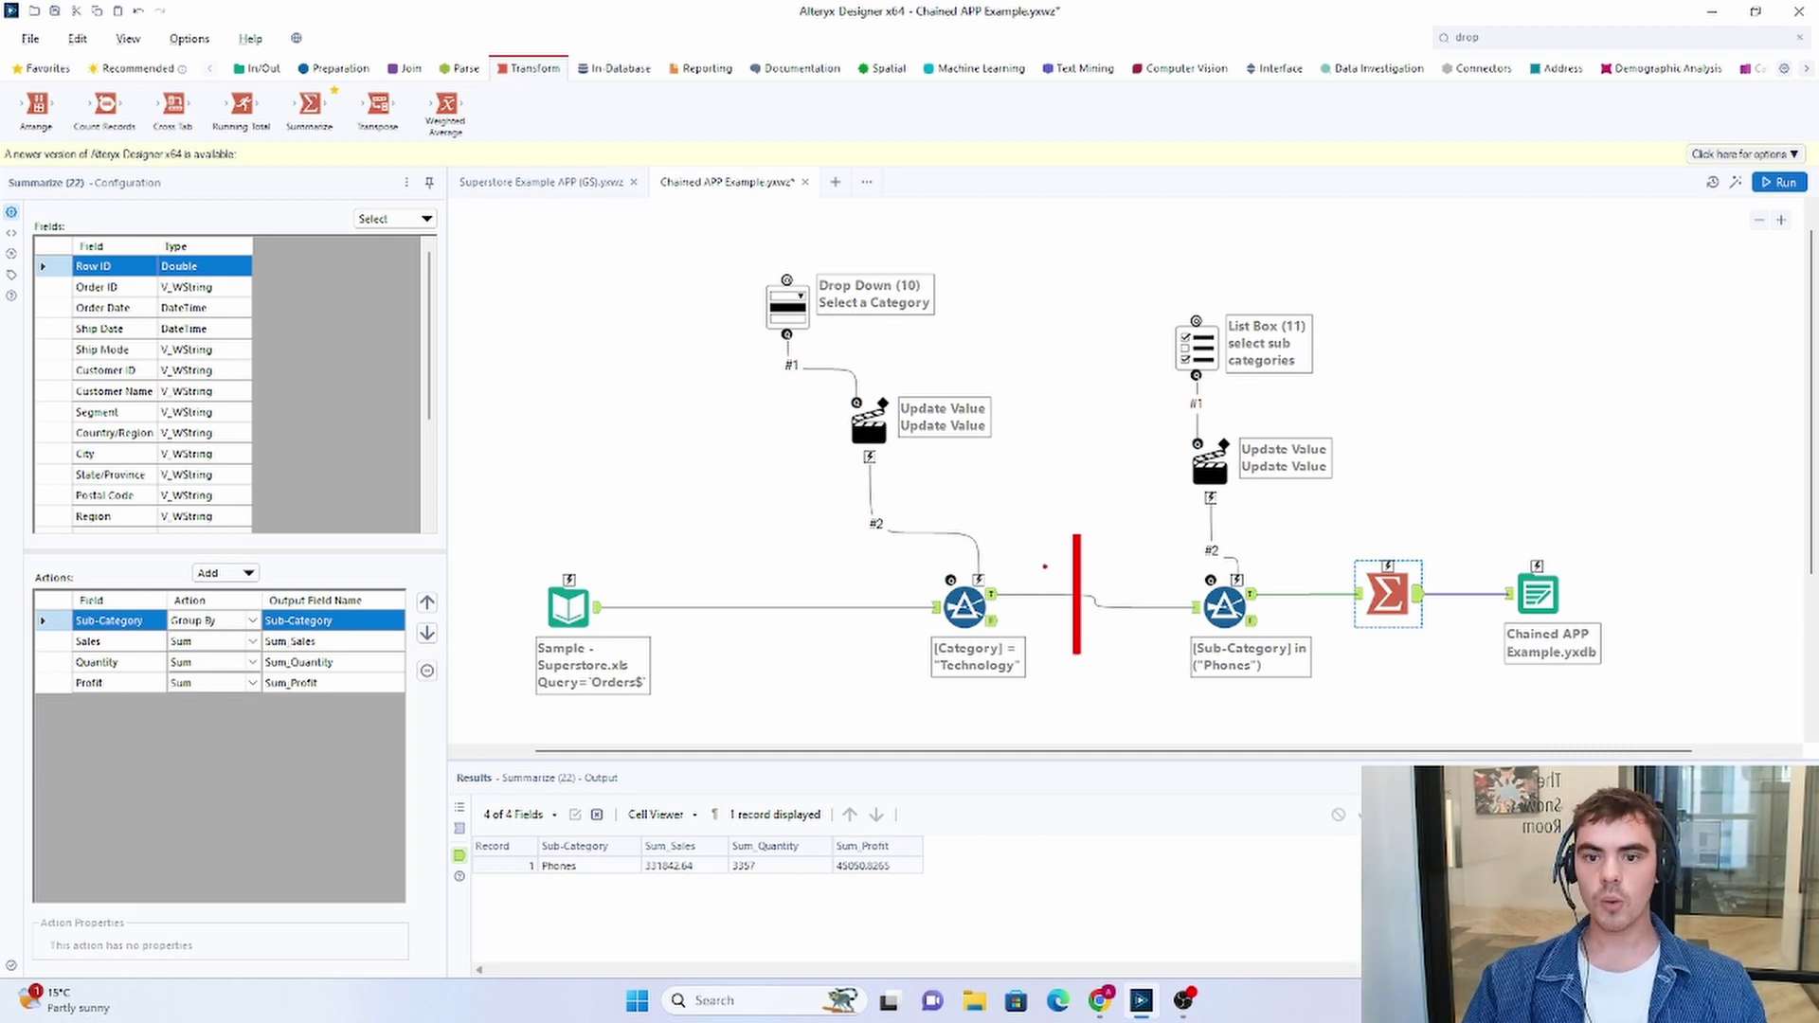
mouse_move(1104, 266)
left_mouse_down()
mouse_move(1248, 291)
mouse_move(1637, 701)
left_mouse_up()
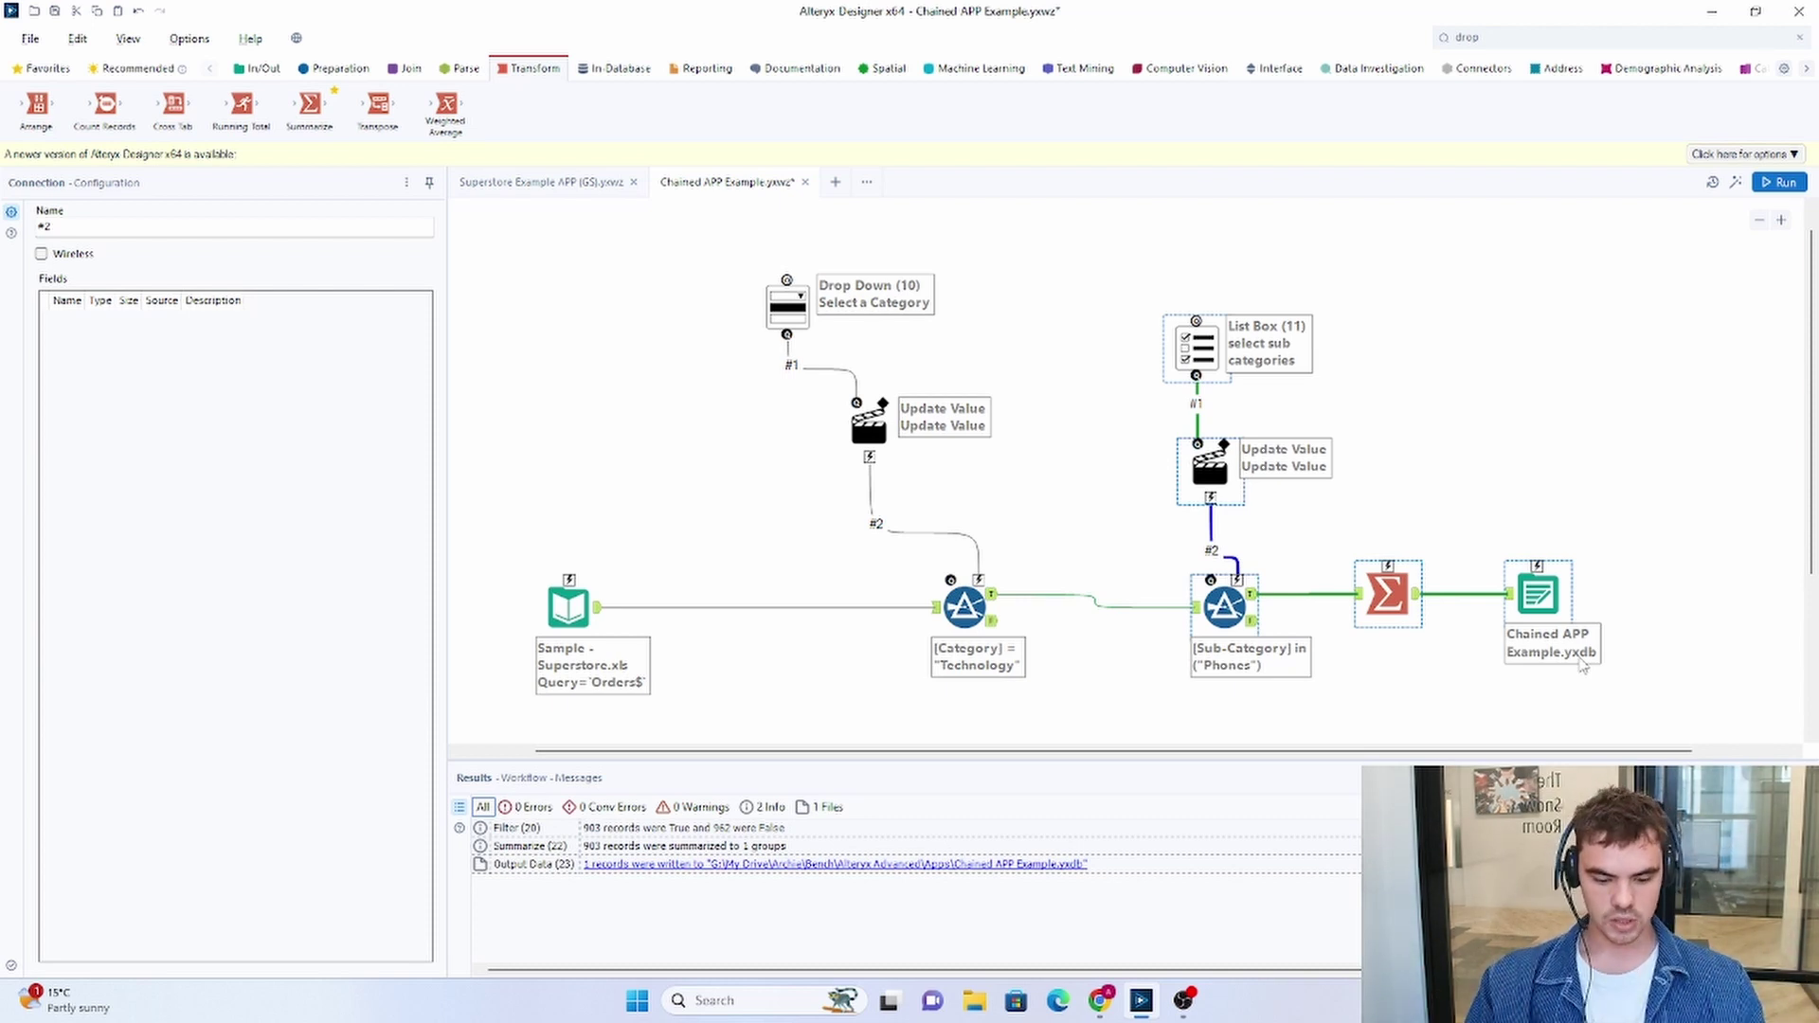
key("ctrl+z")
key("ctrl+z")
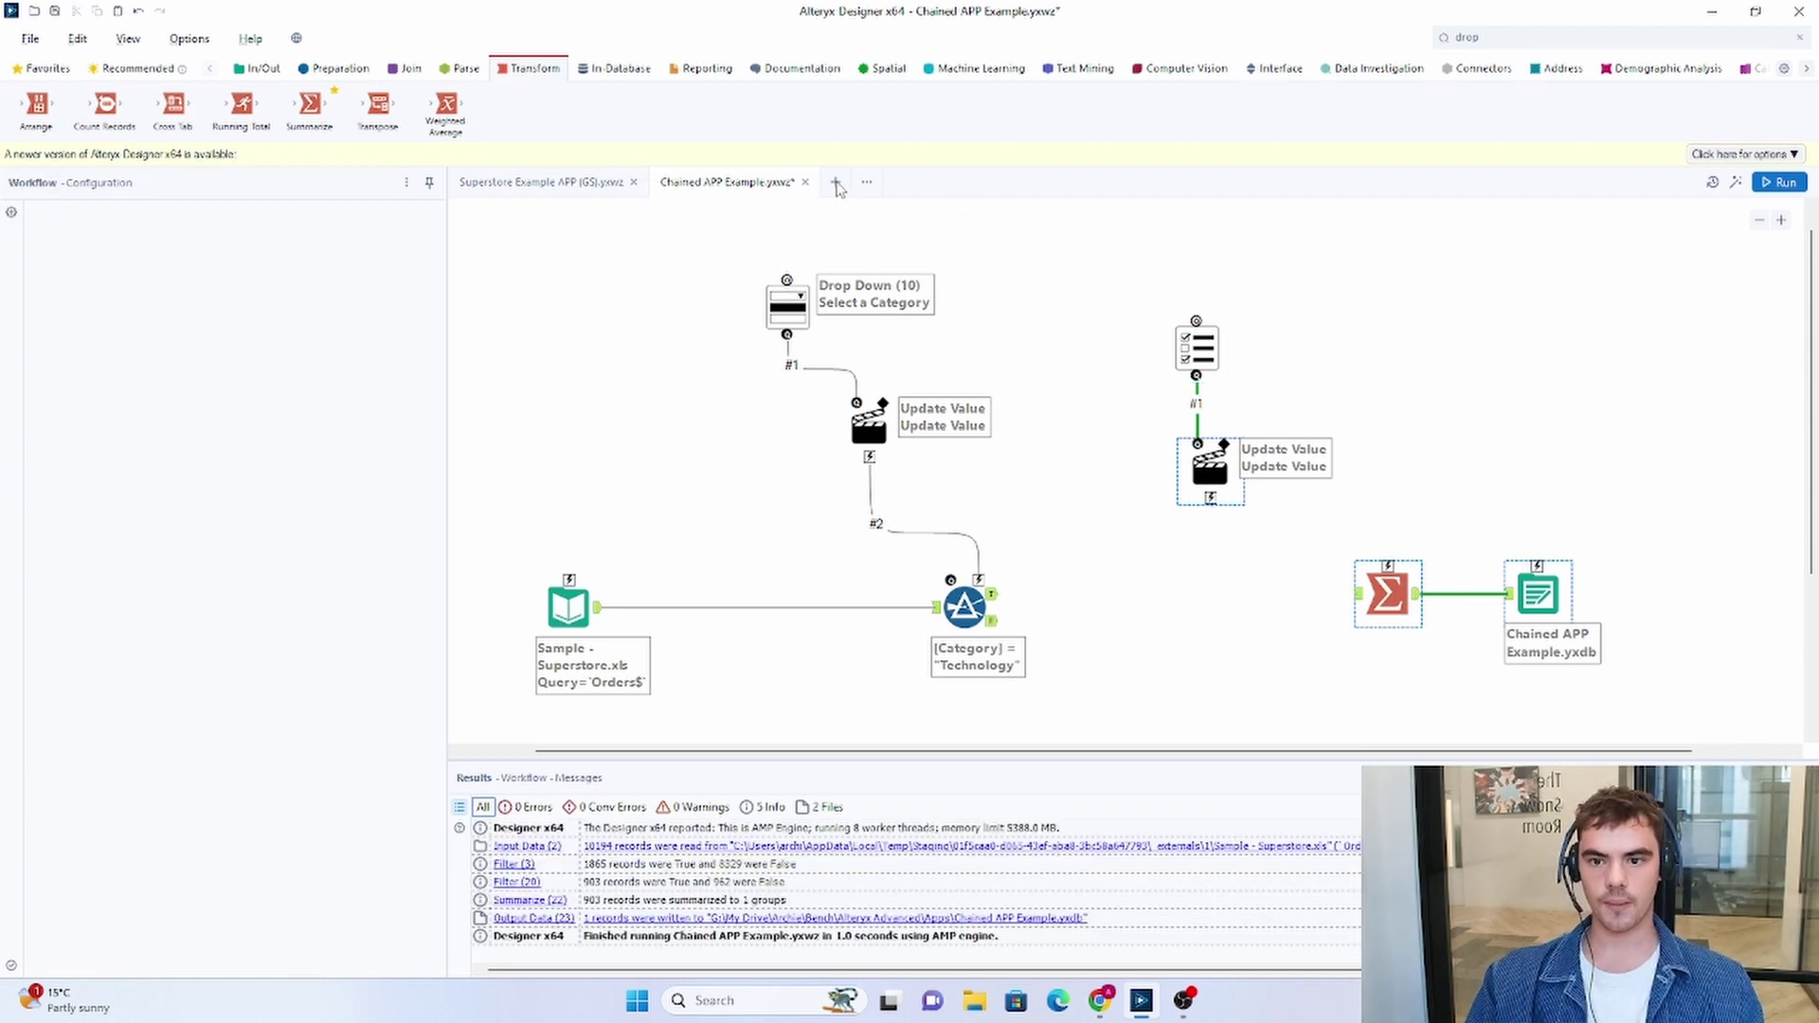
key("ctrl+z")
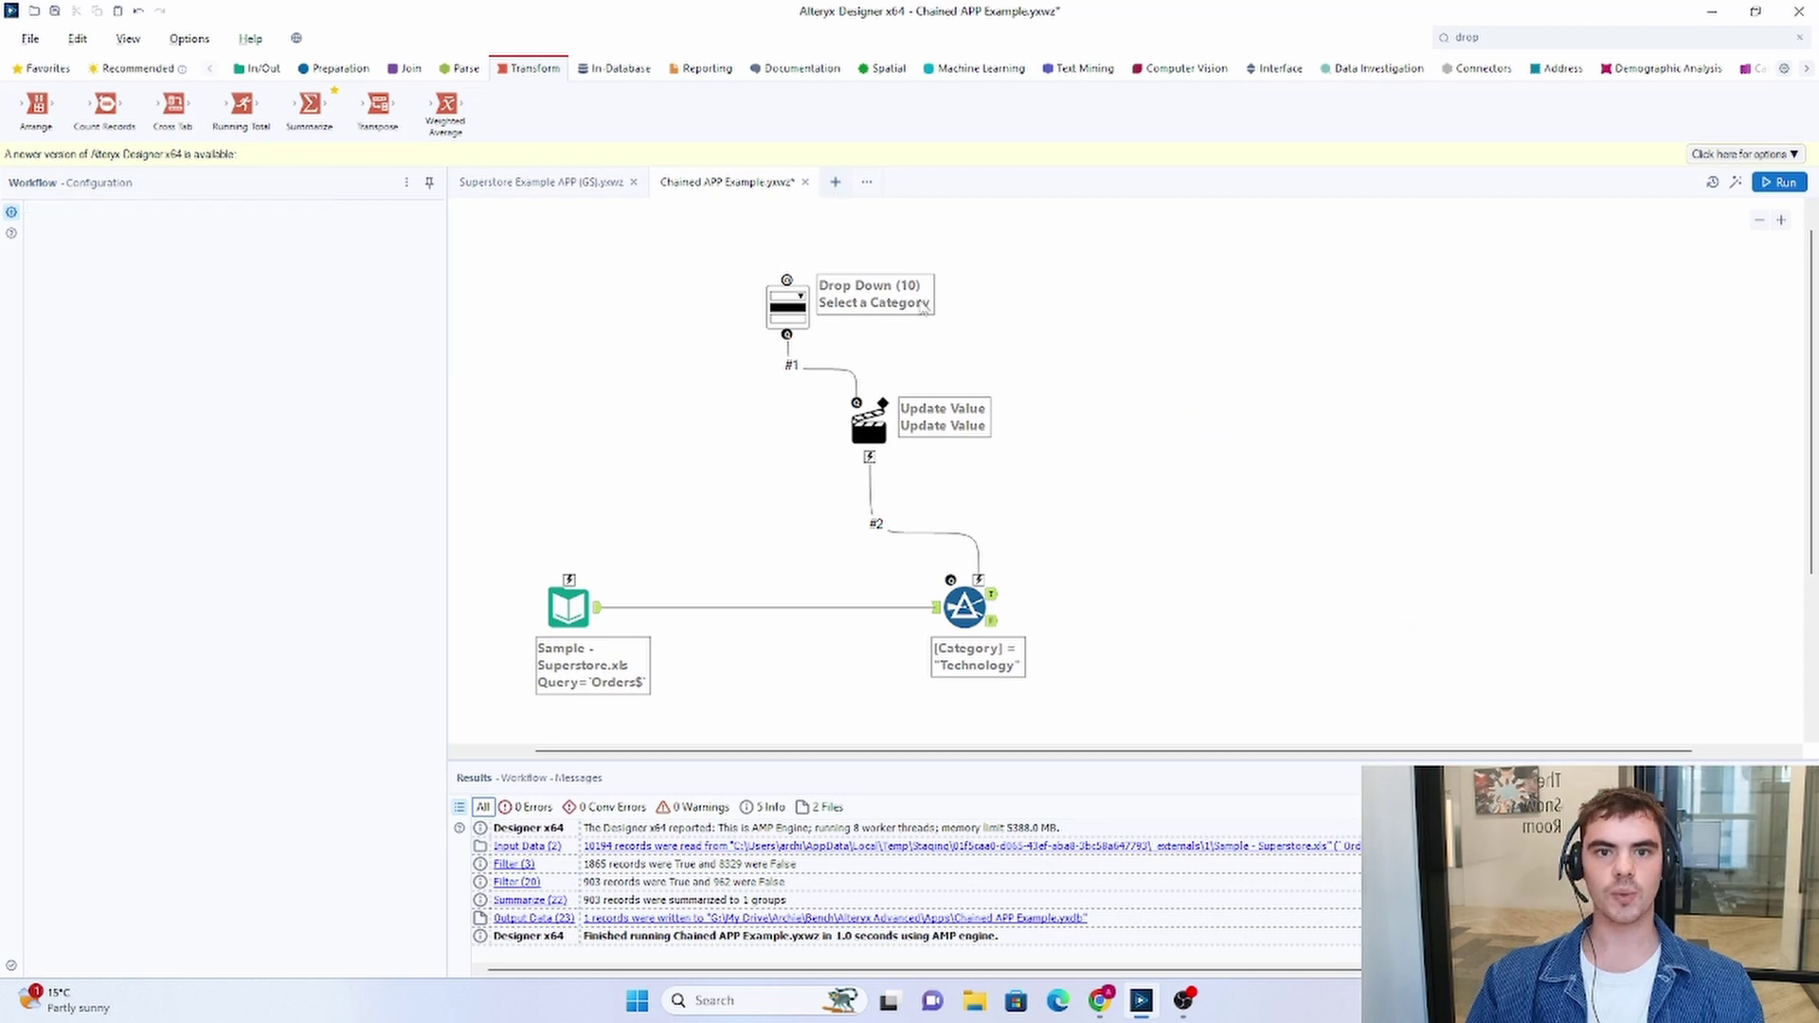
- Paste the sub-category tools into a new blank workflow, then return to Chained APP Example
key("ctrl+n")
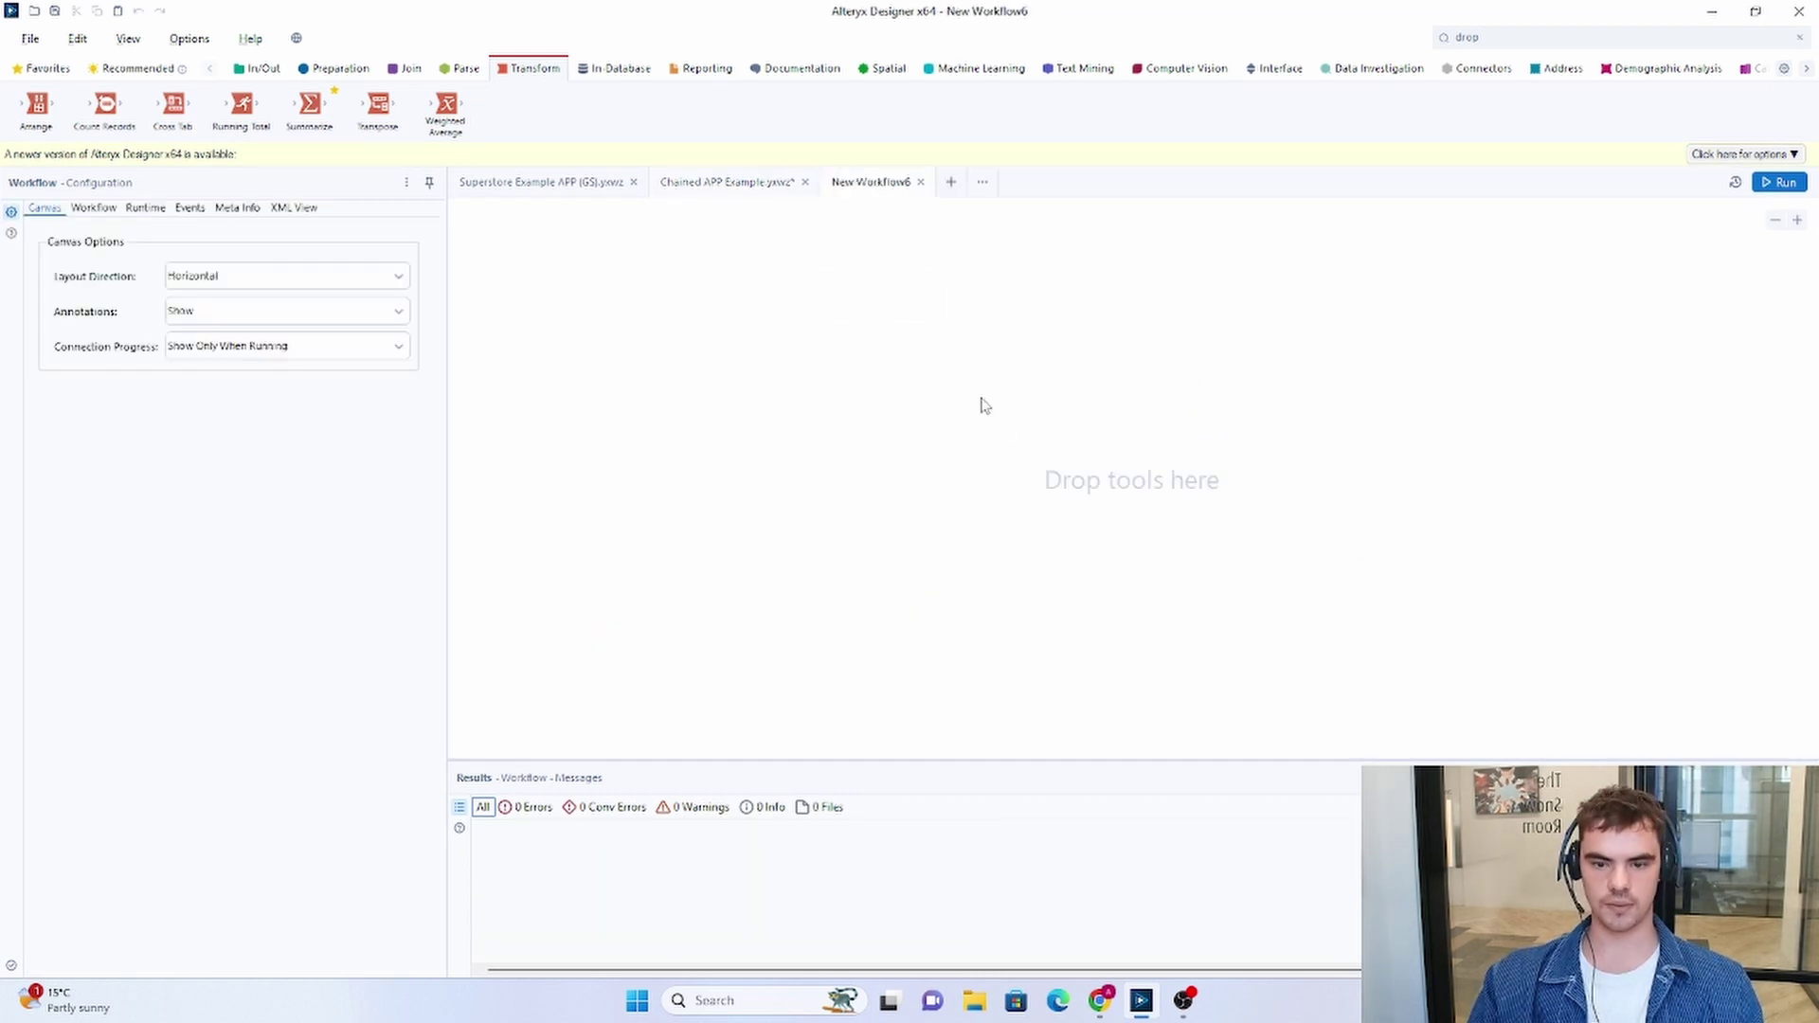
key("ctrl+v")
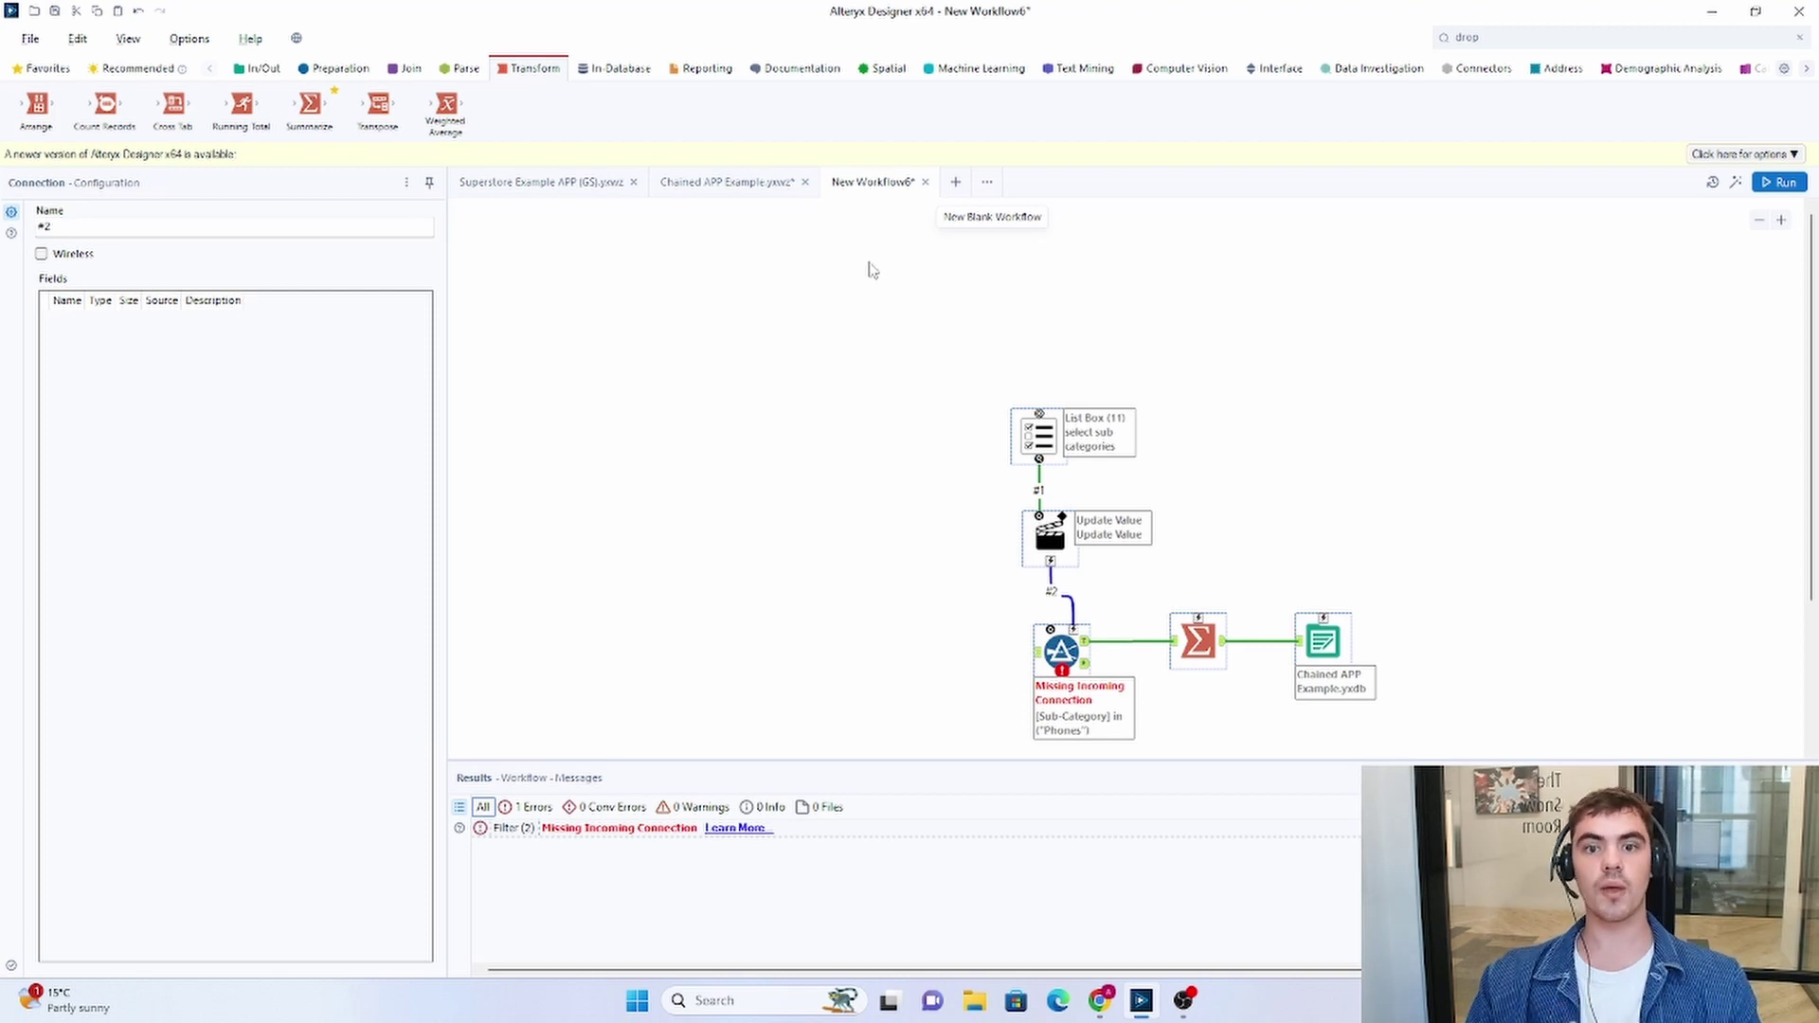
left_click(734, 185)
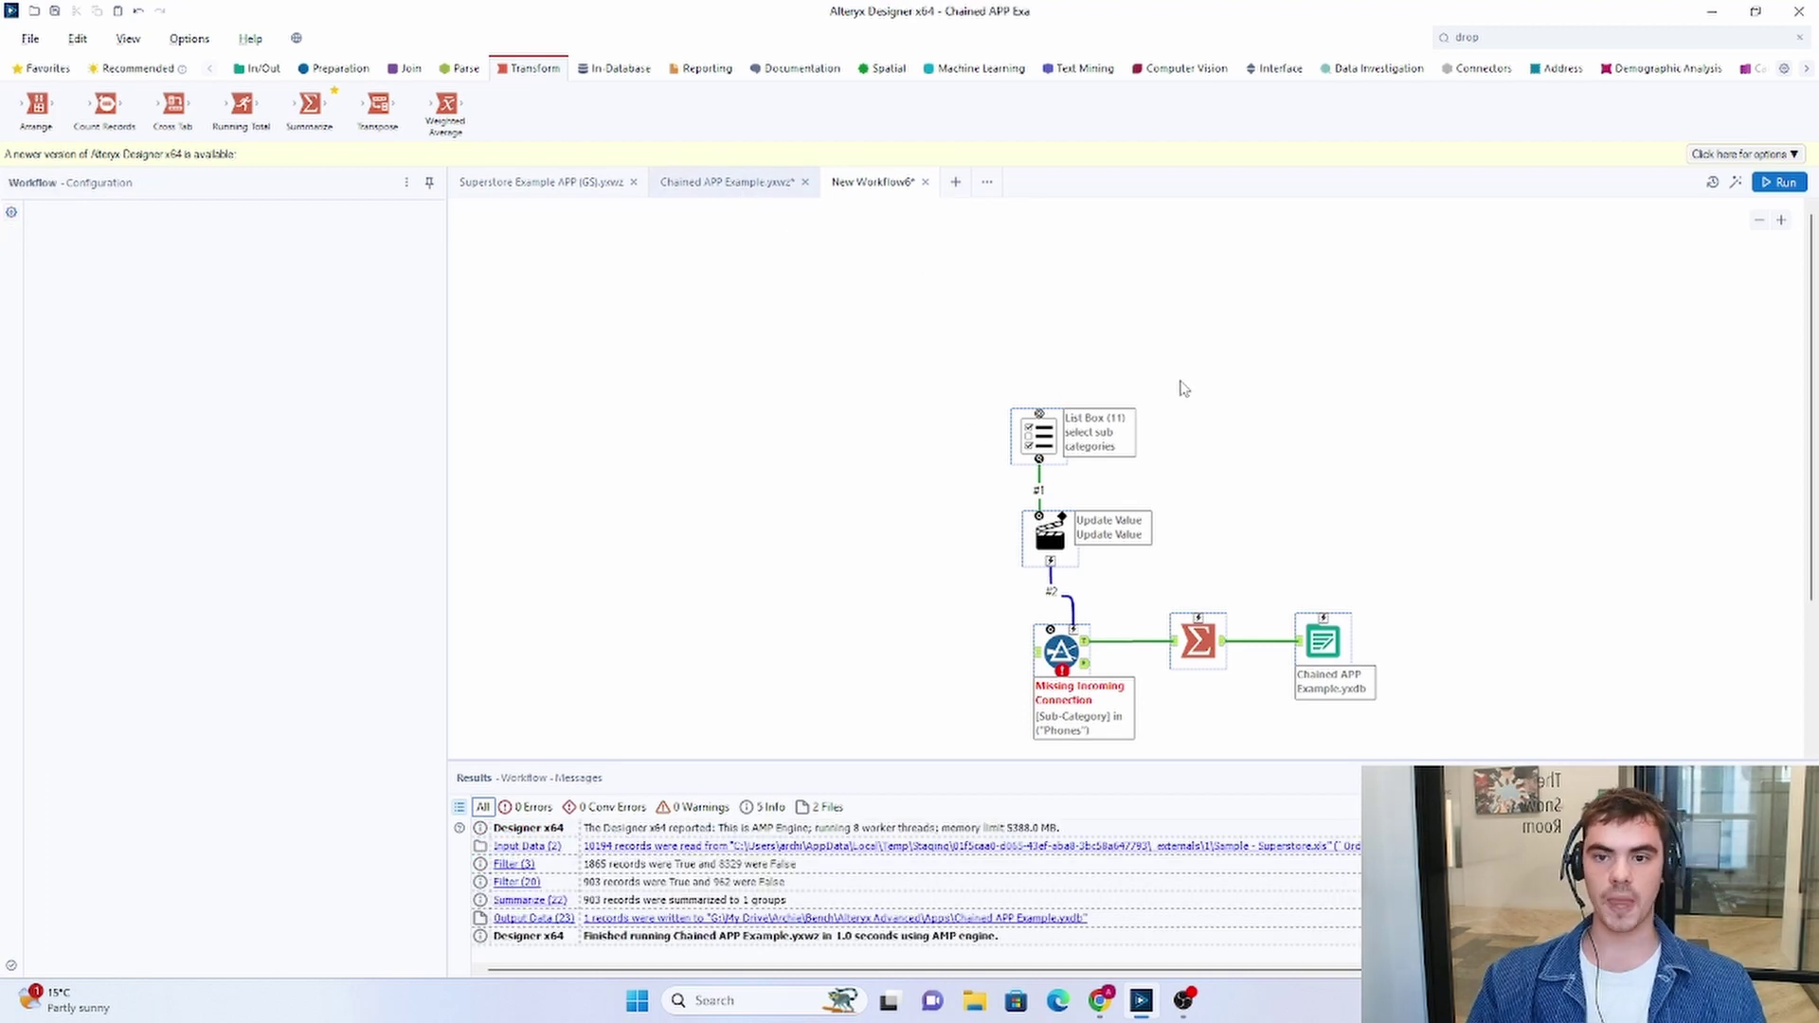
- Switch the tool palette to In/Out to reach the Output Data tool
scroll(1213, 380, "down", 1)
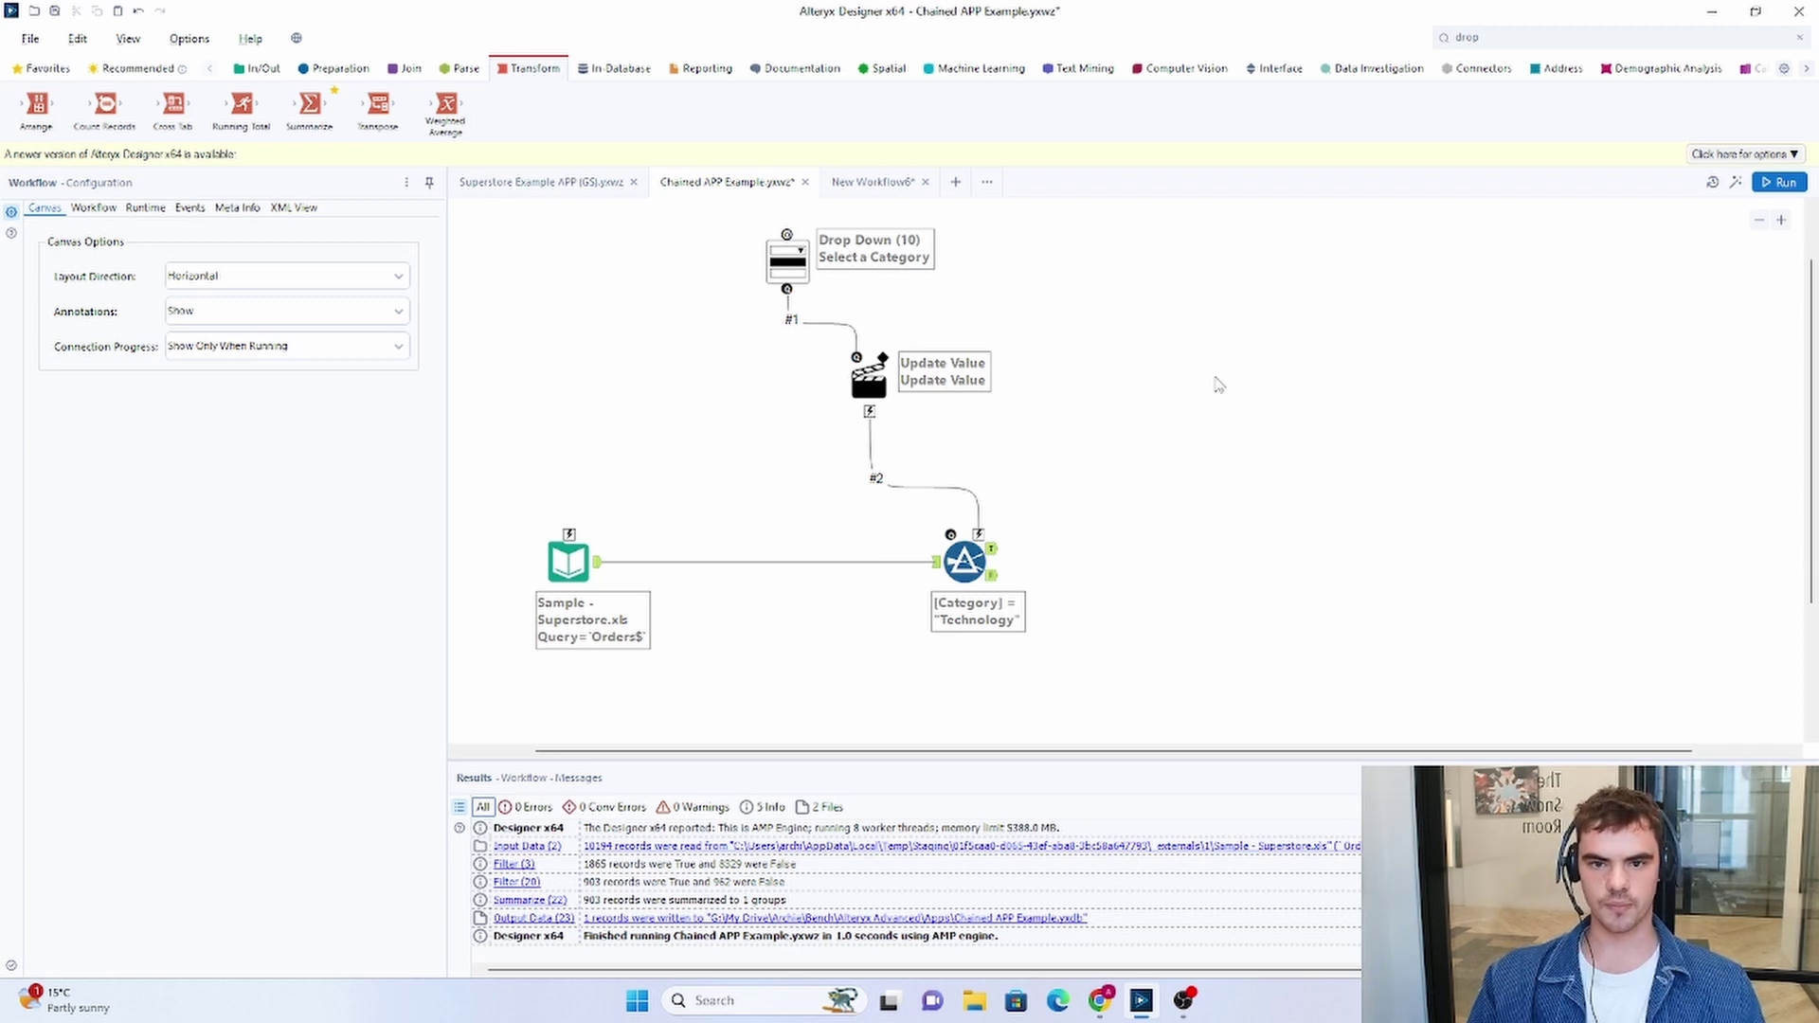
scroll(1218, 385, "up", 1)
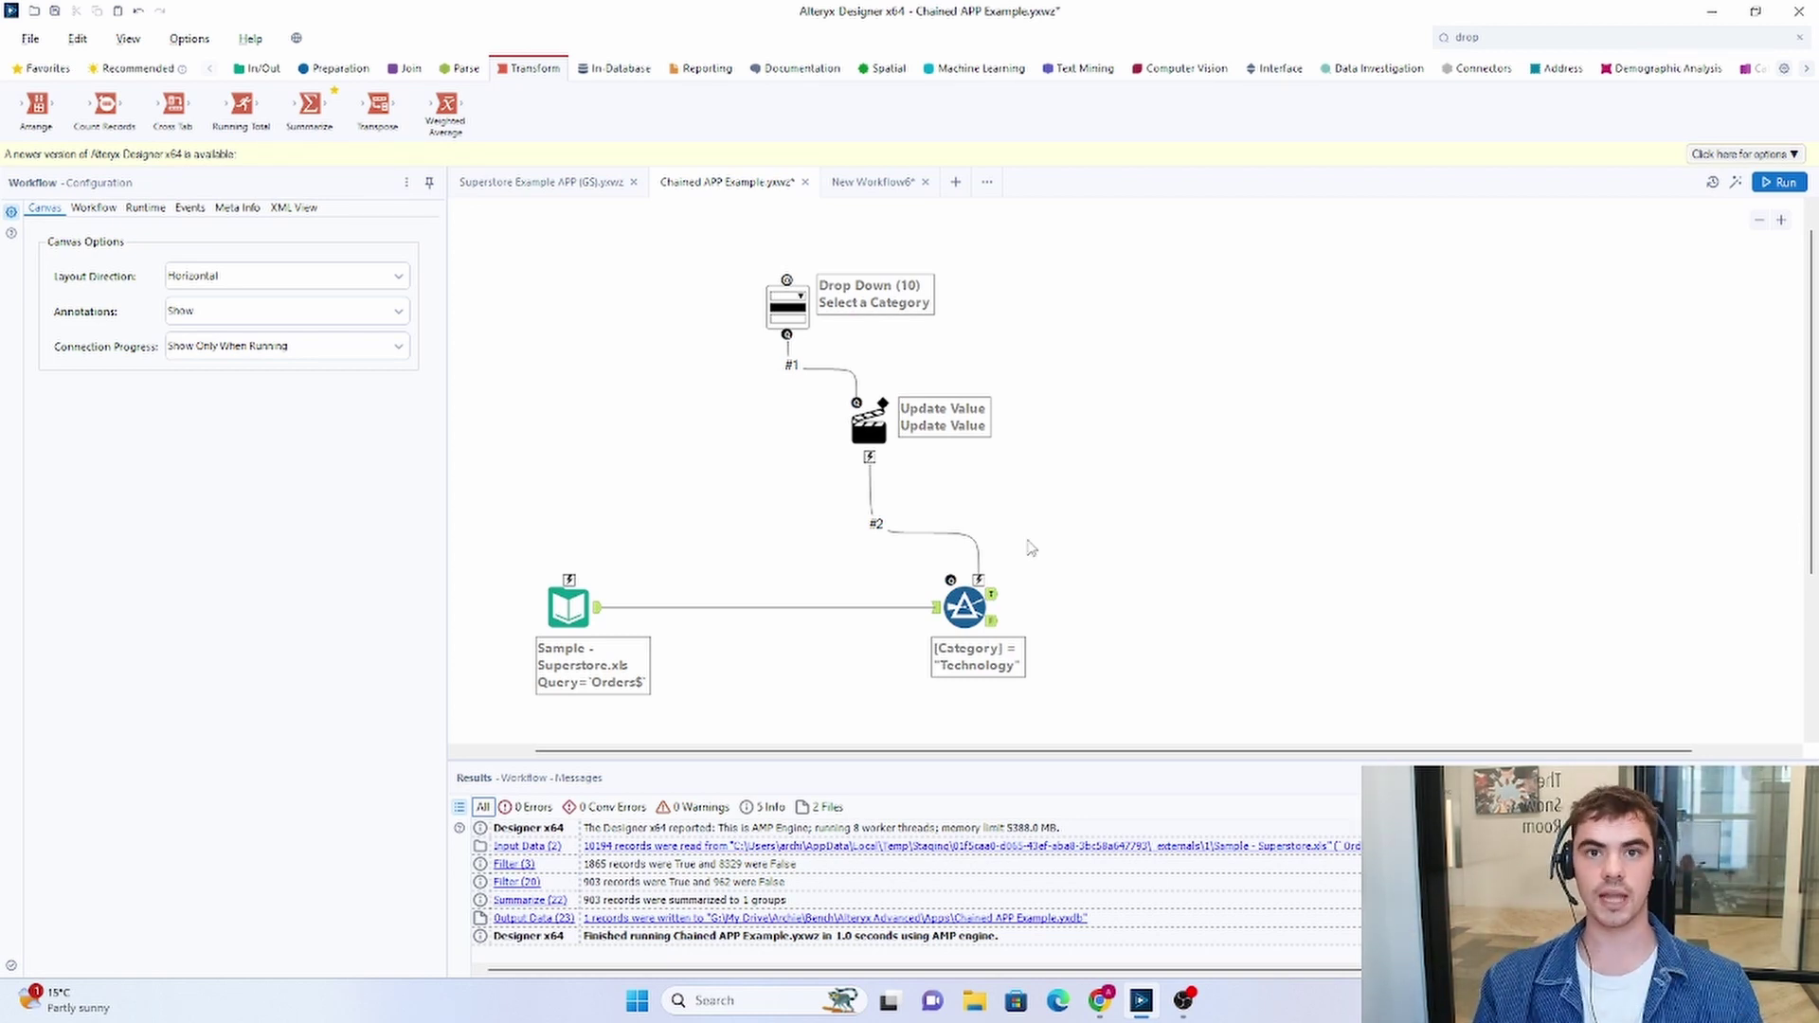
left_click(259, 70)
- Add an Output Data tool after the Technology filter that writes Input for APP 2.yxdb
left_click_drag(445, 106, 1126, 597)
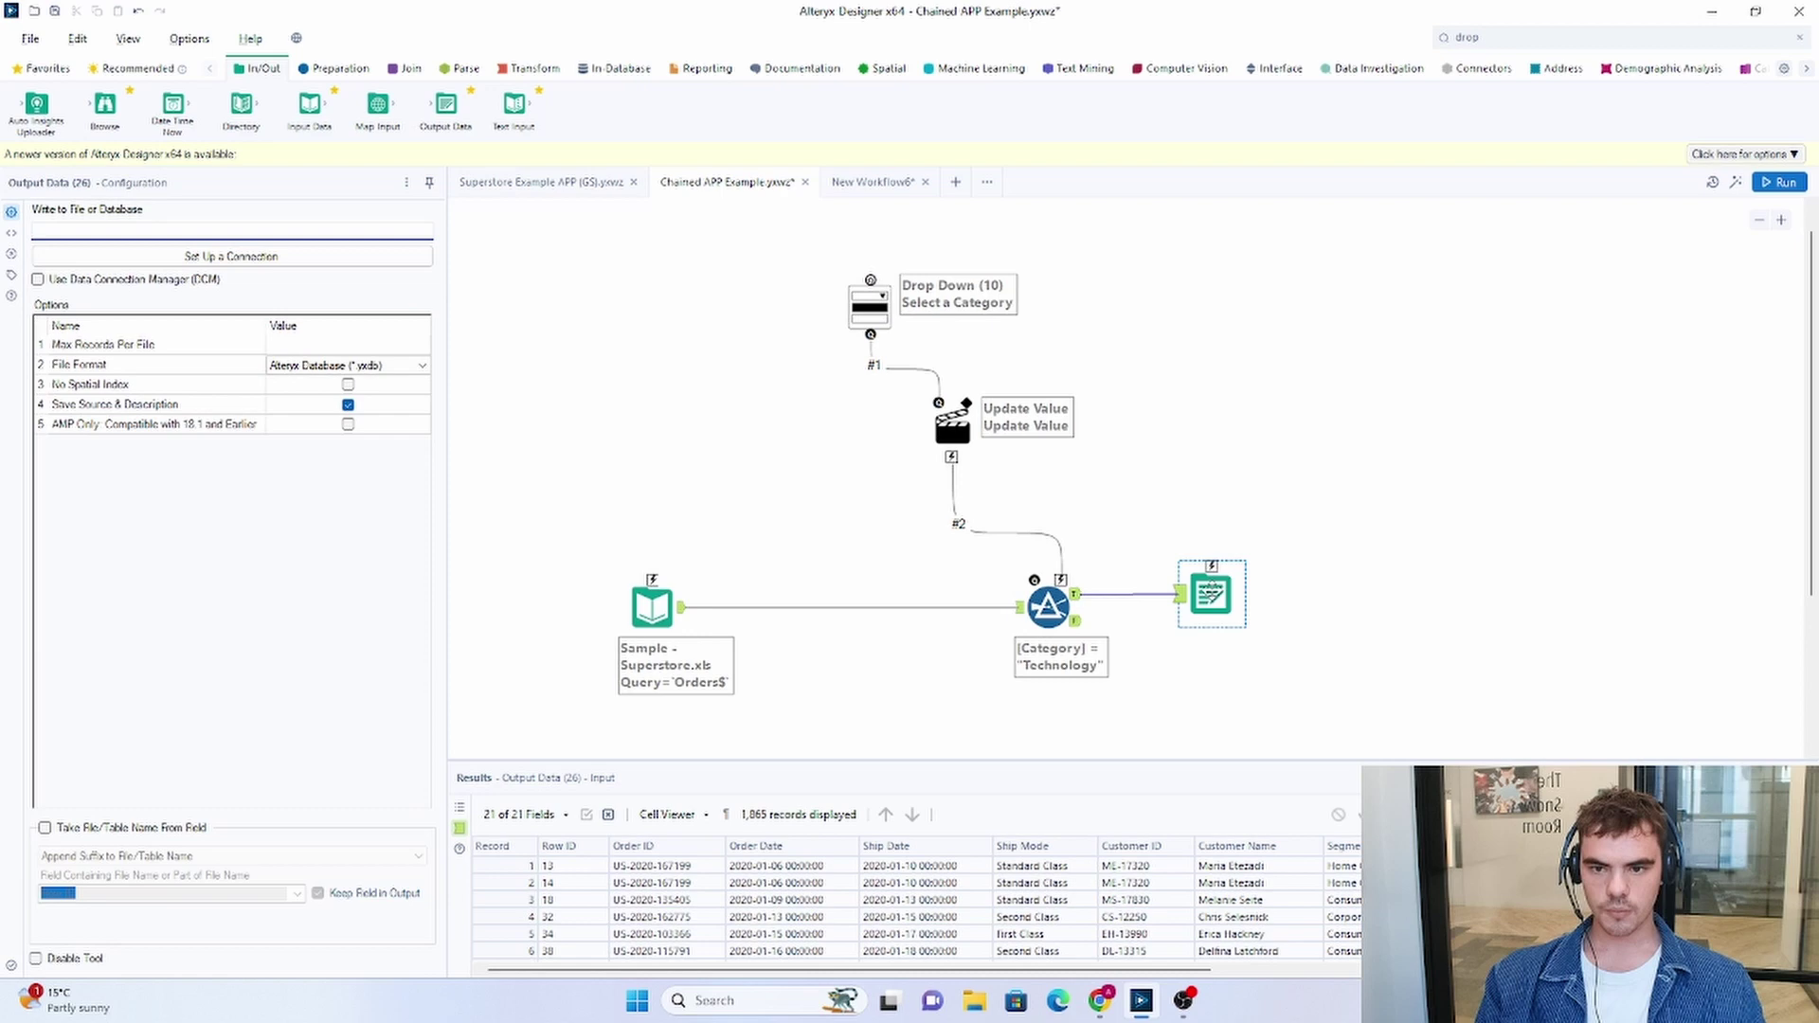
left_click(218, 257)
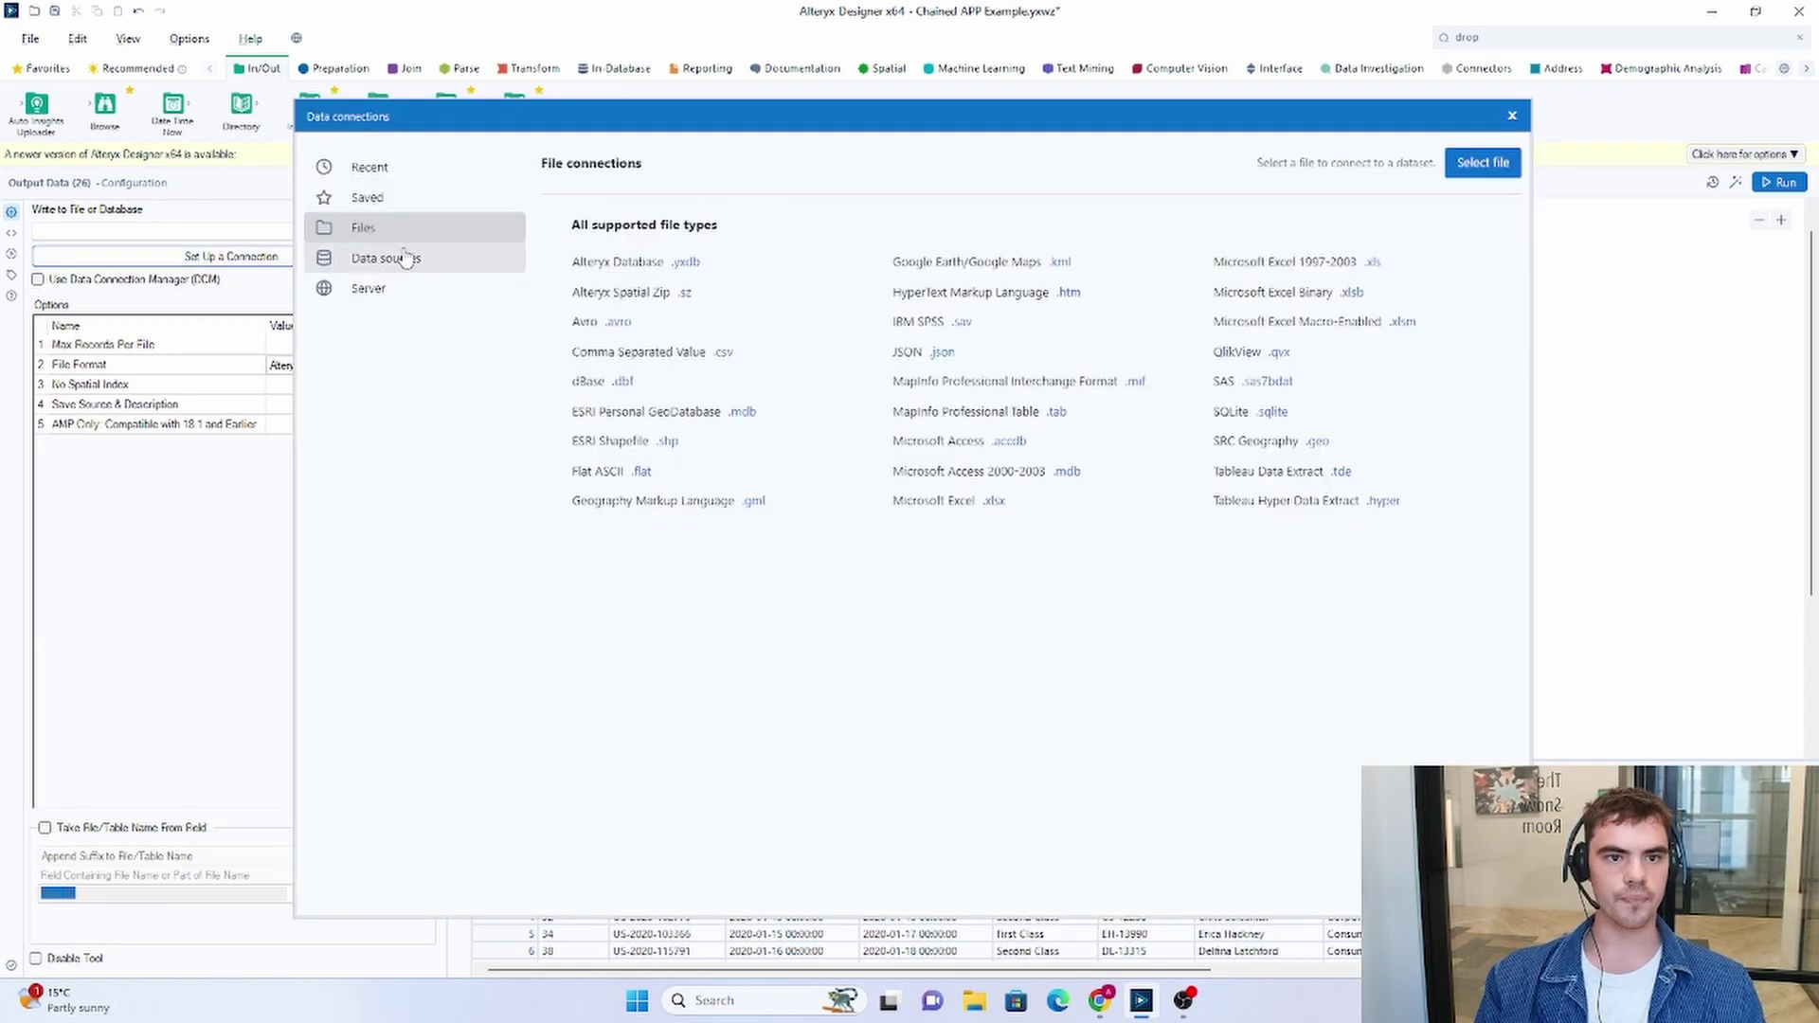
left_click(1481, 163)
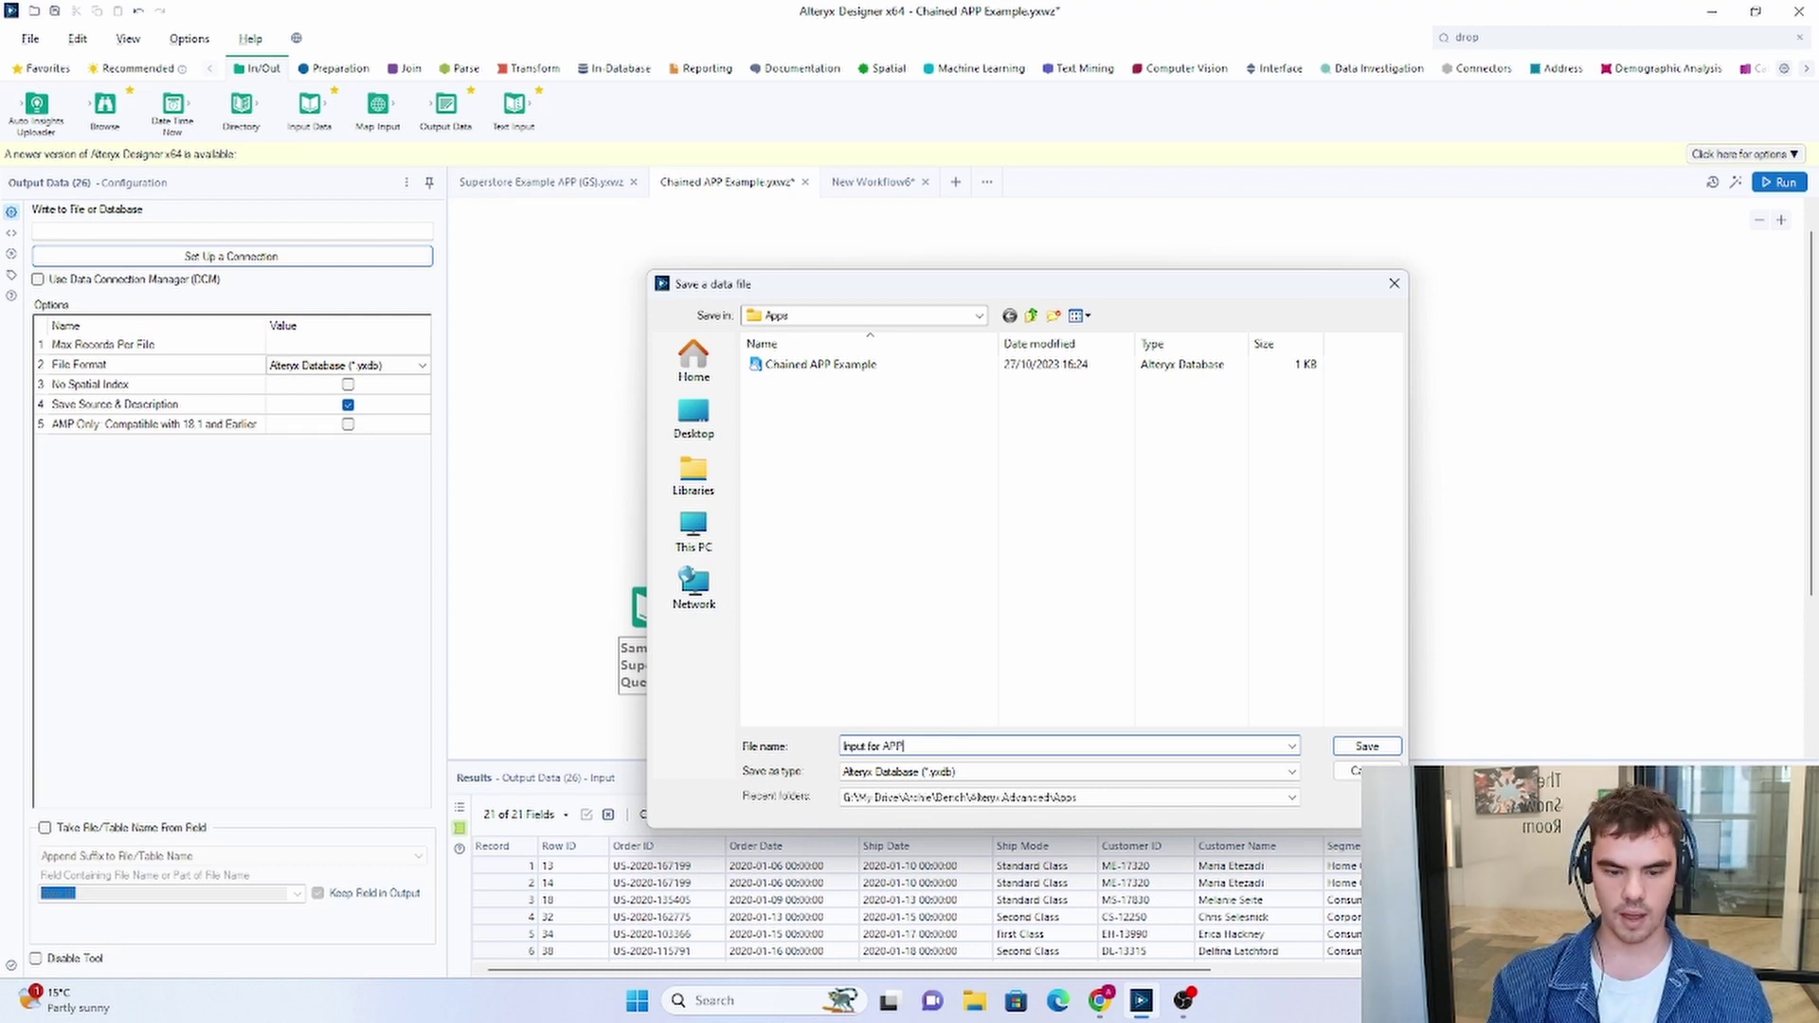
left_click(1367, 746)
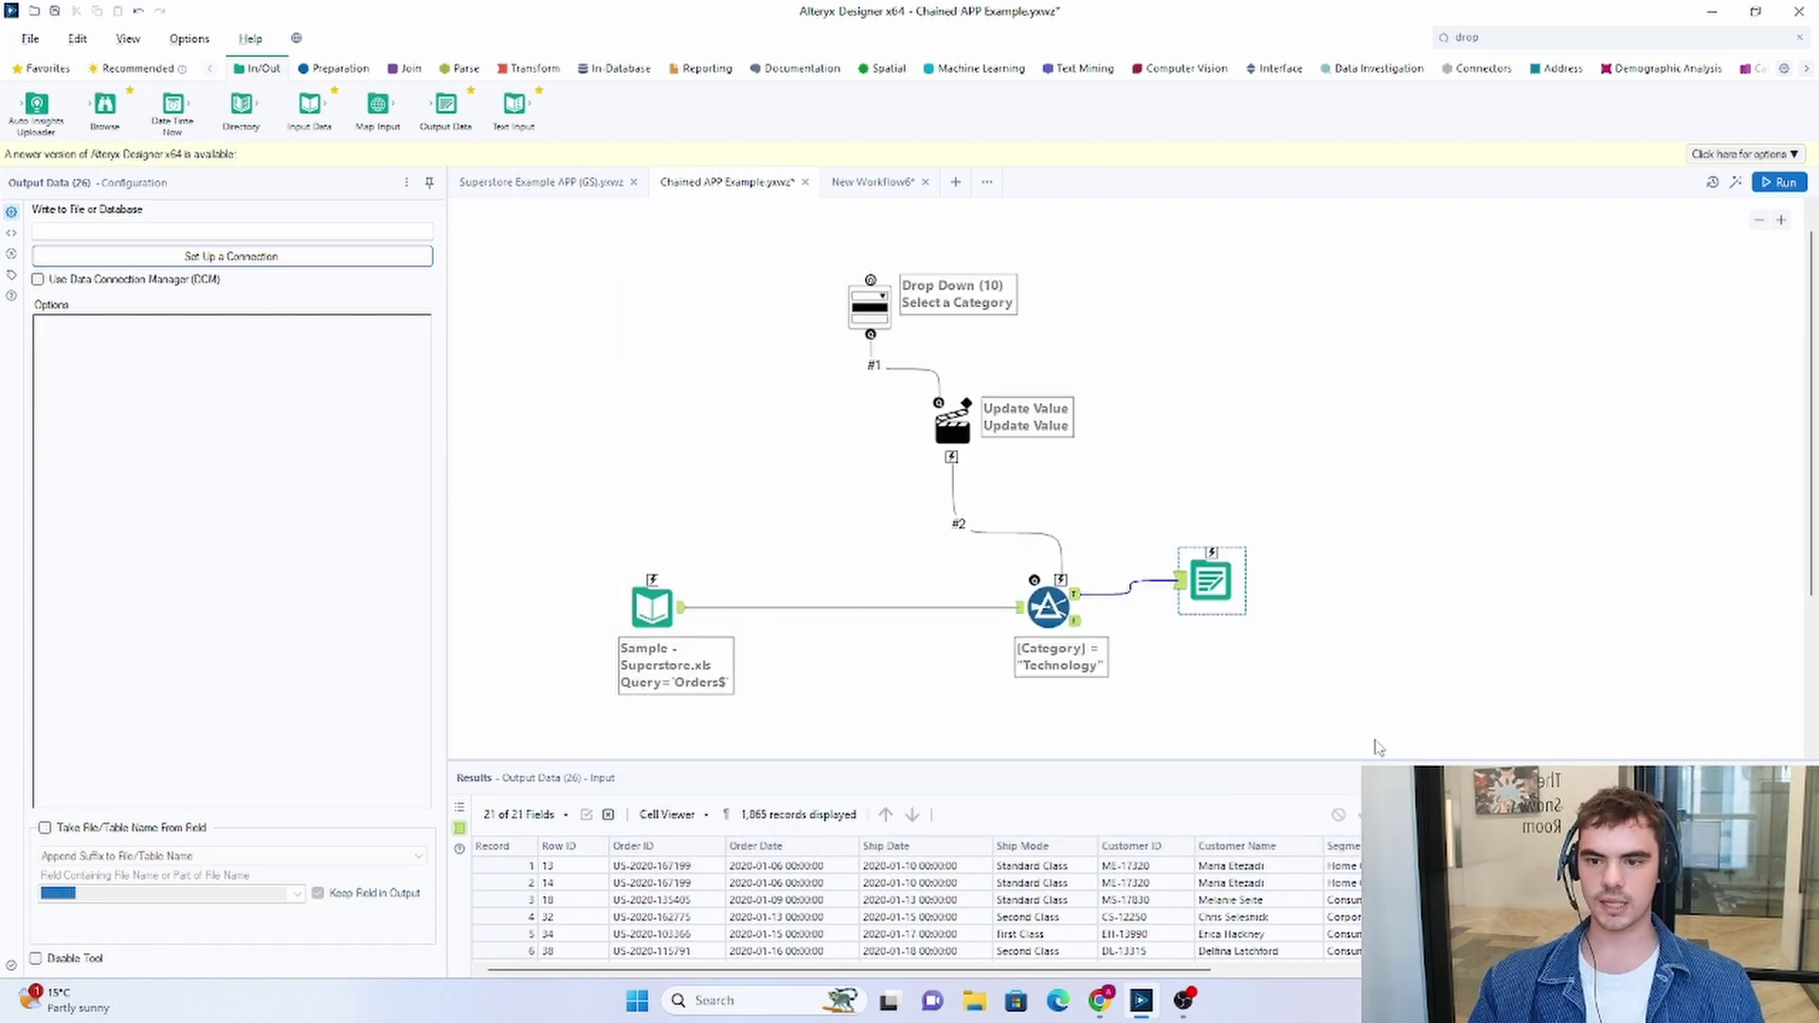
left_click_drag(1216, 554, 1231, 513)
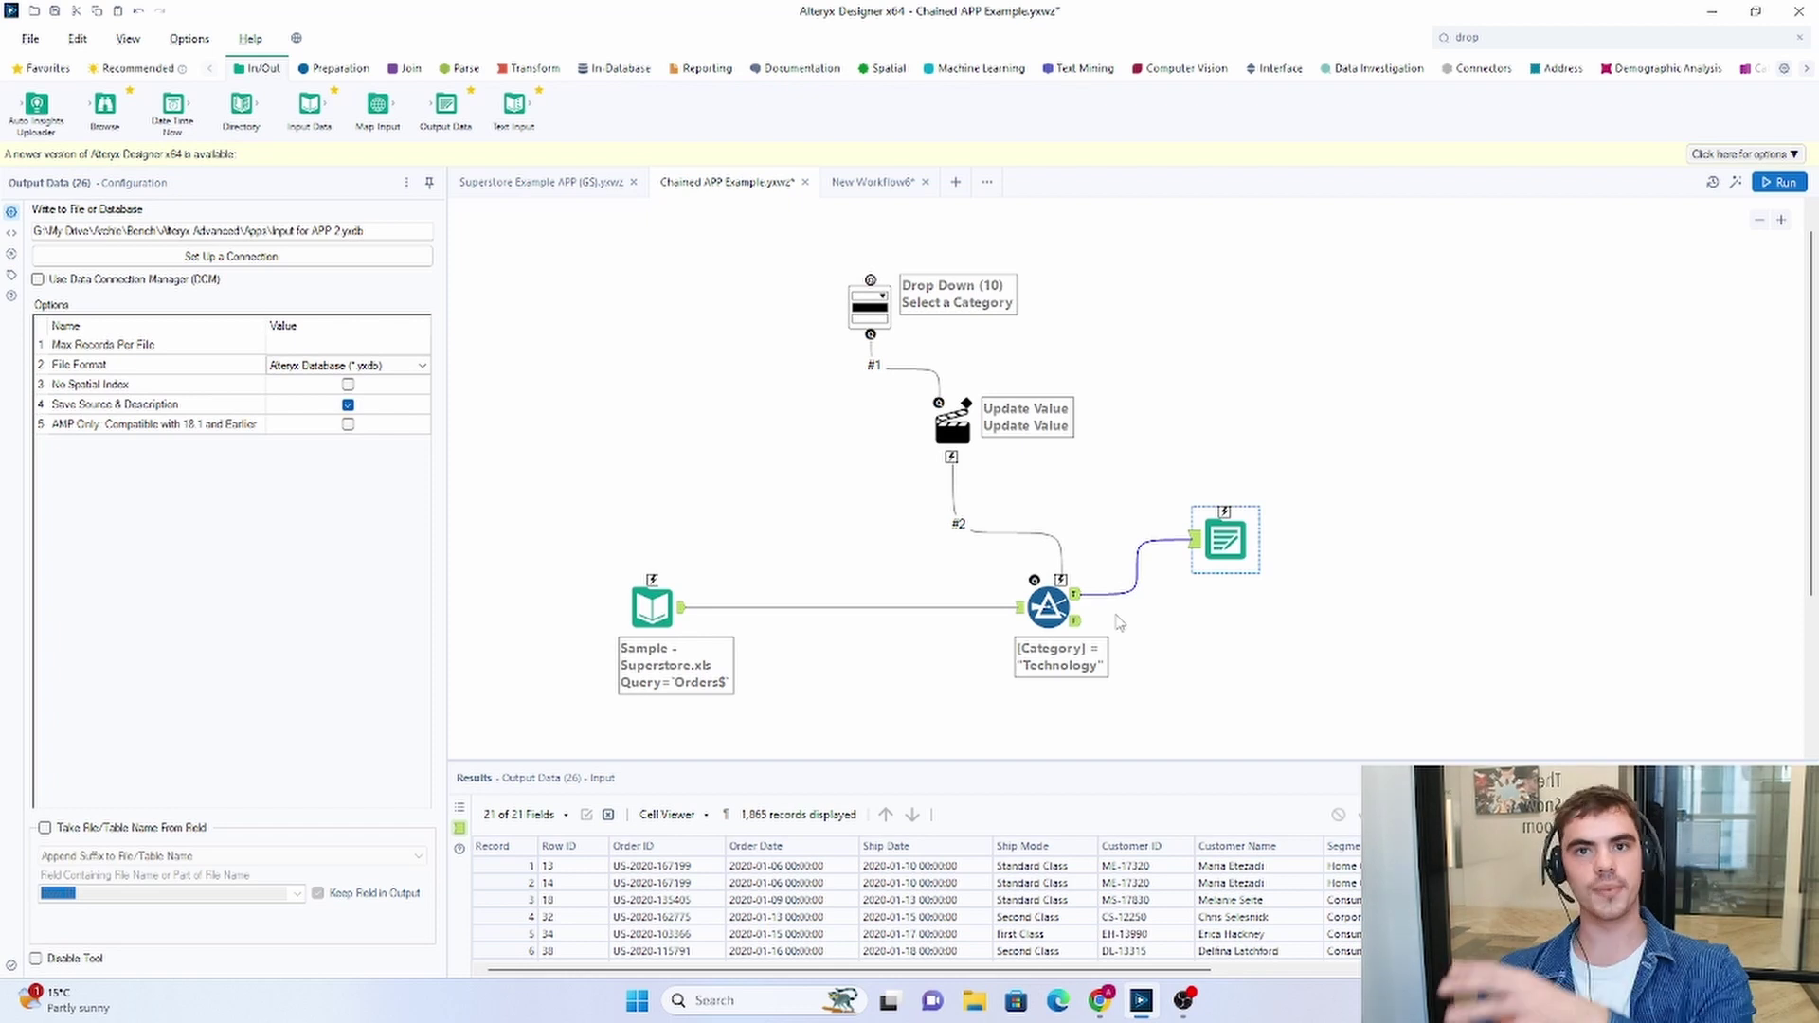
left_click(531, 68)
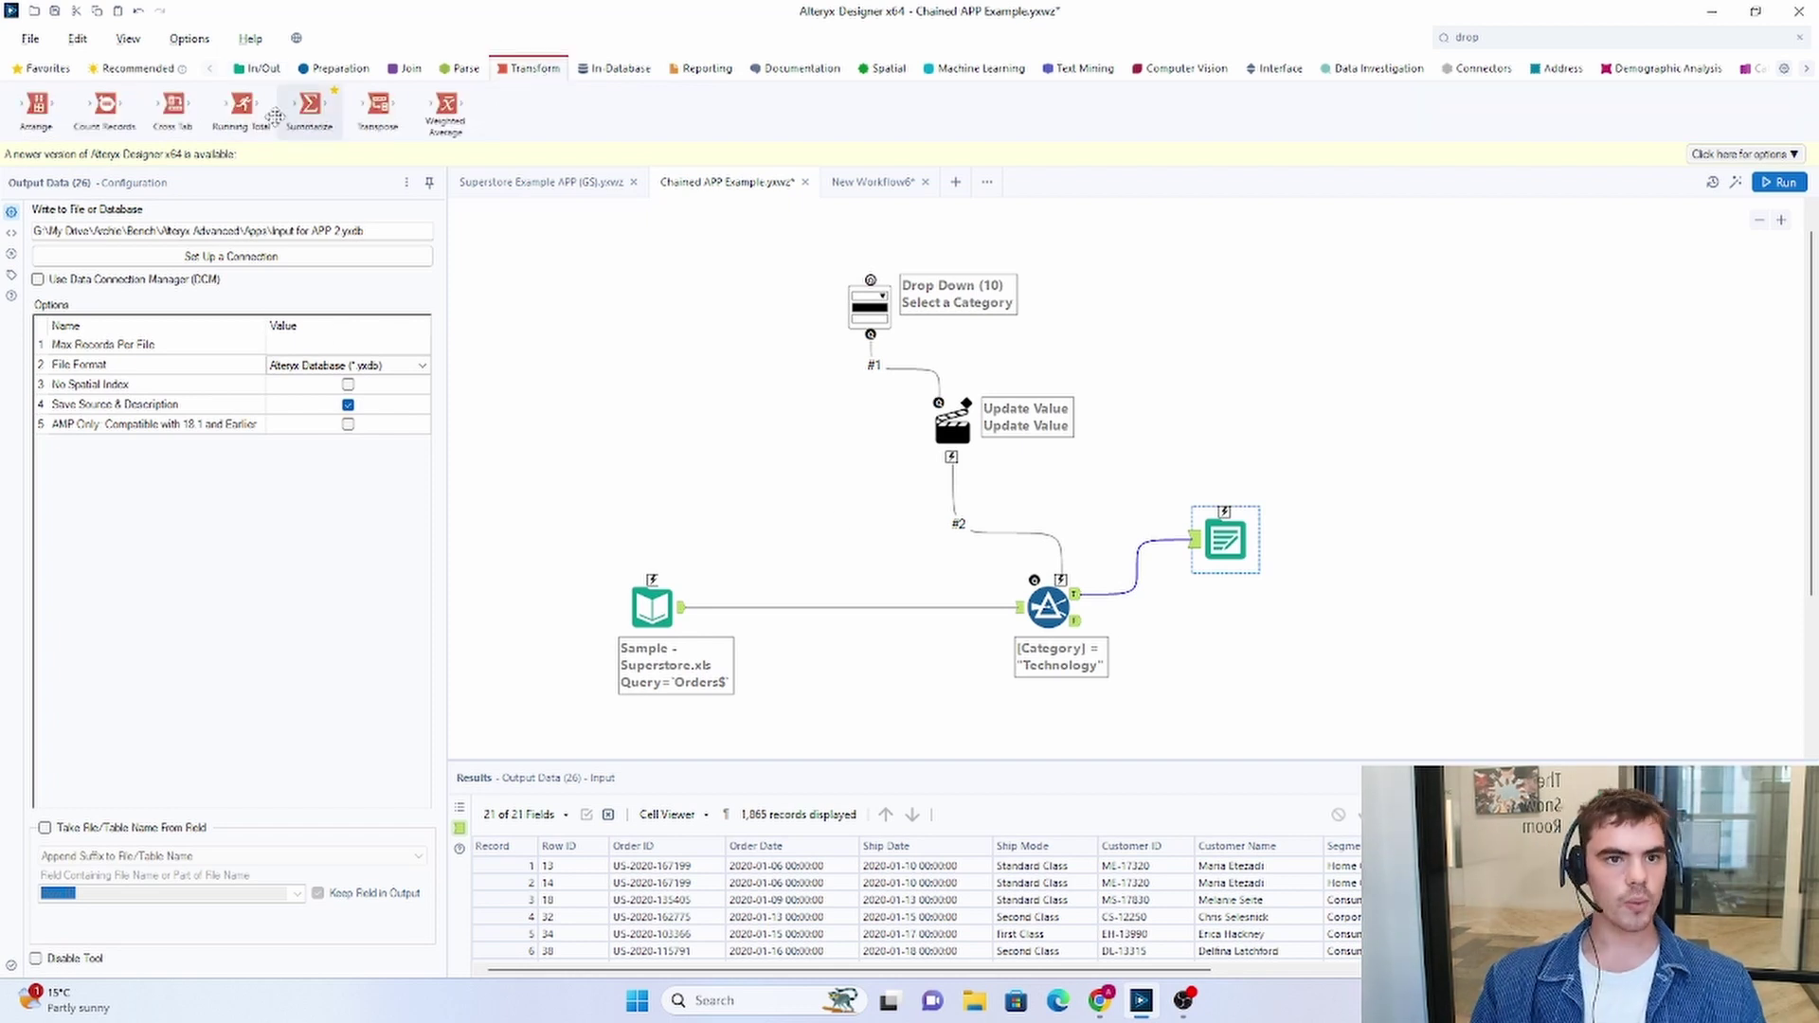
- Add a Summarize after the filter that groups by Sub-Category twice
left_click_drag(309, 106, 1188, 687)
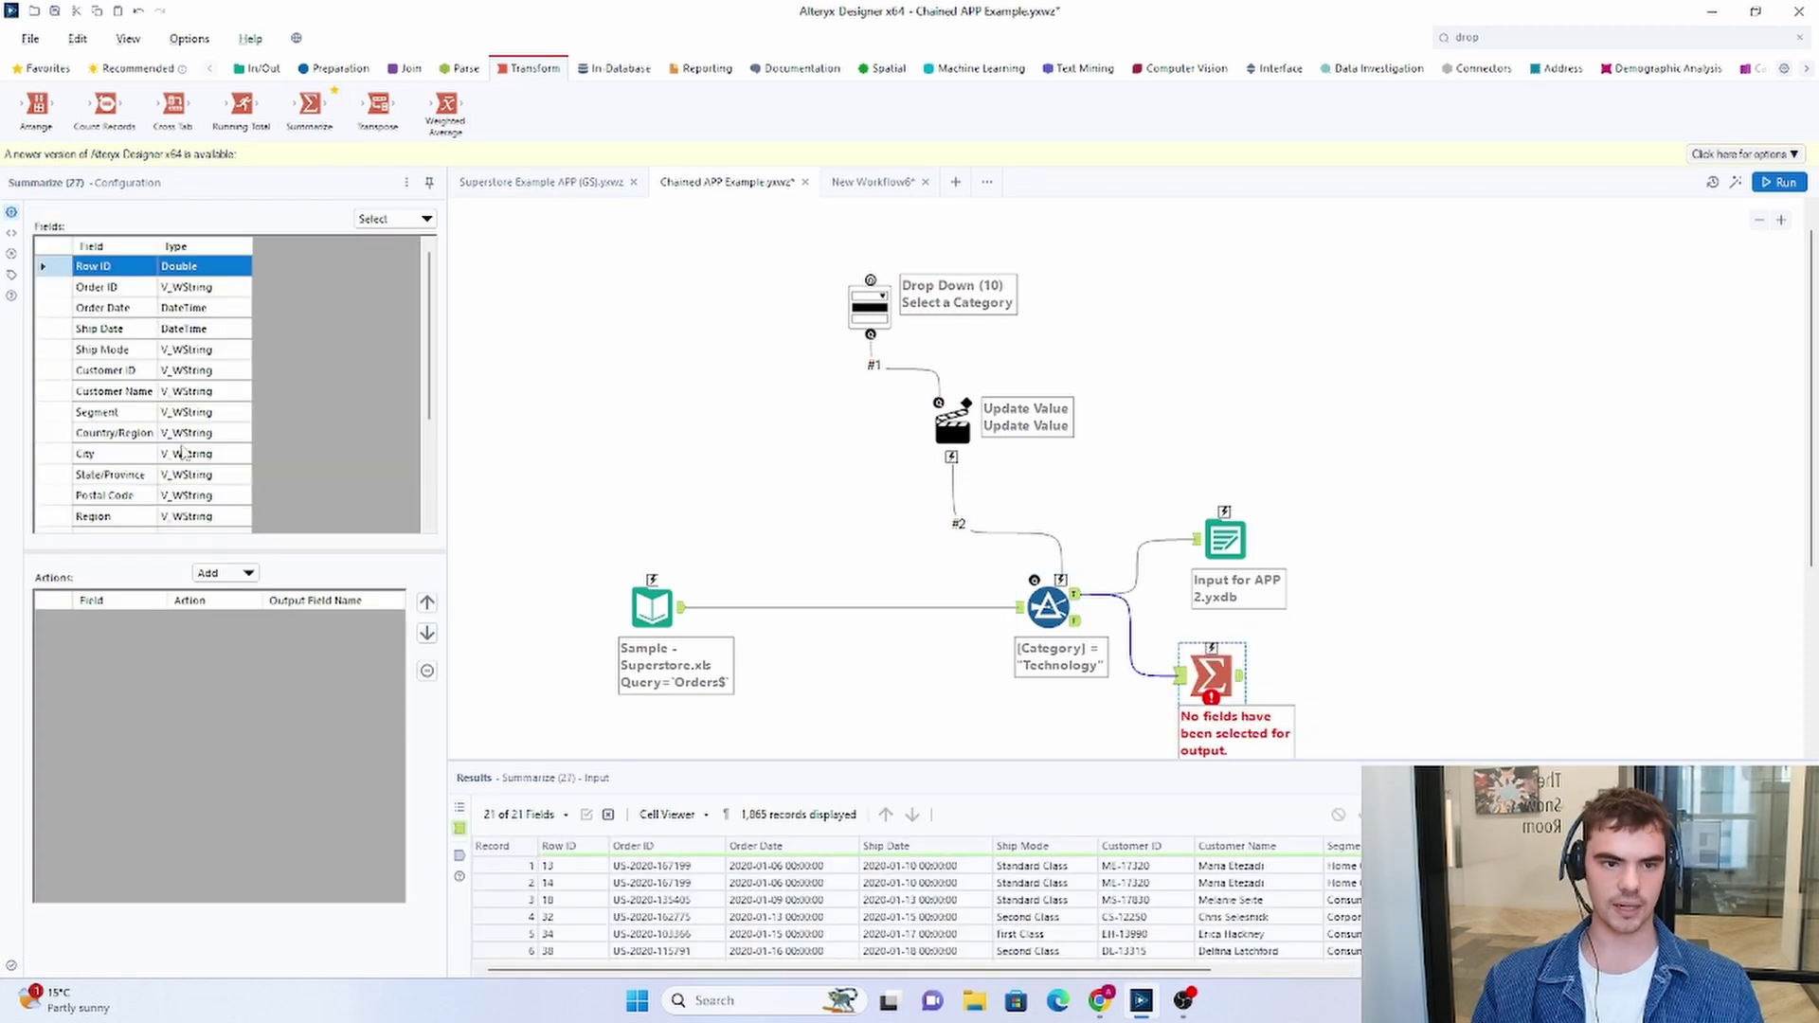
scroll(155, 462, "down", 3)
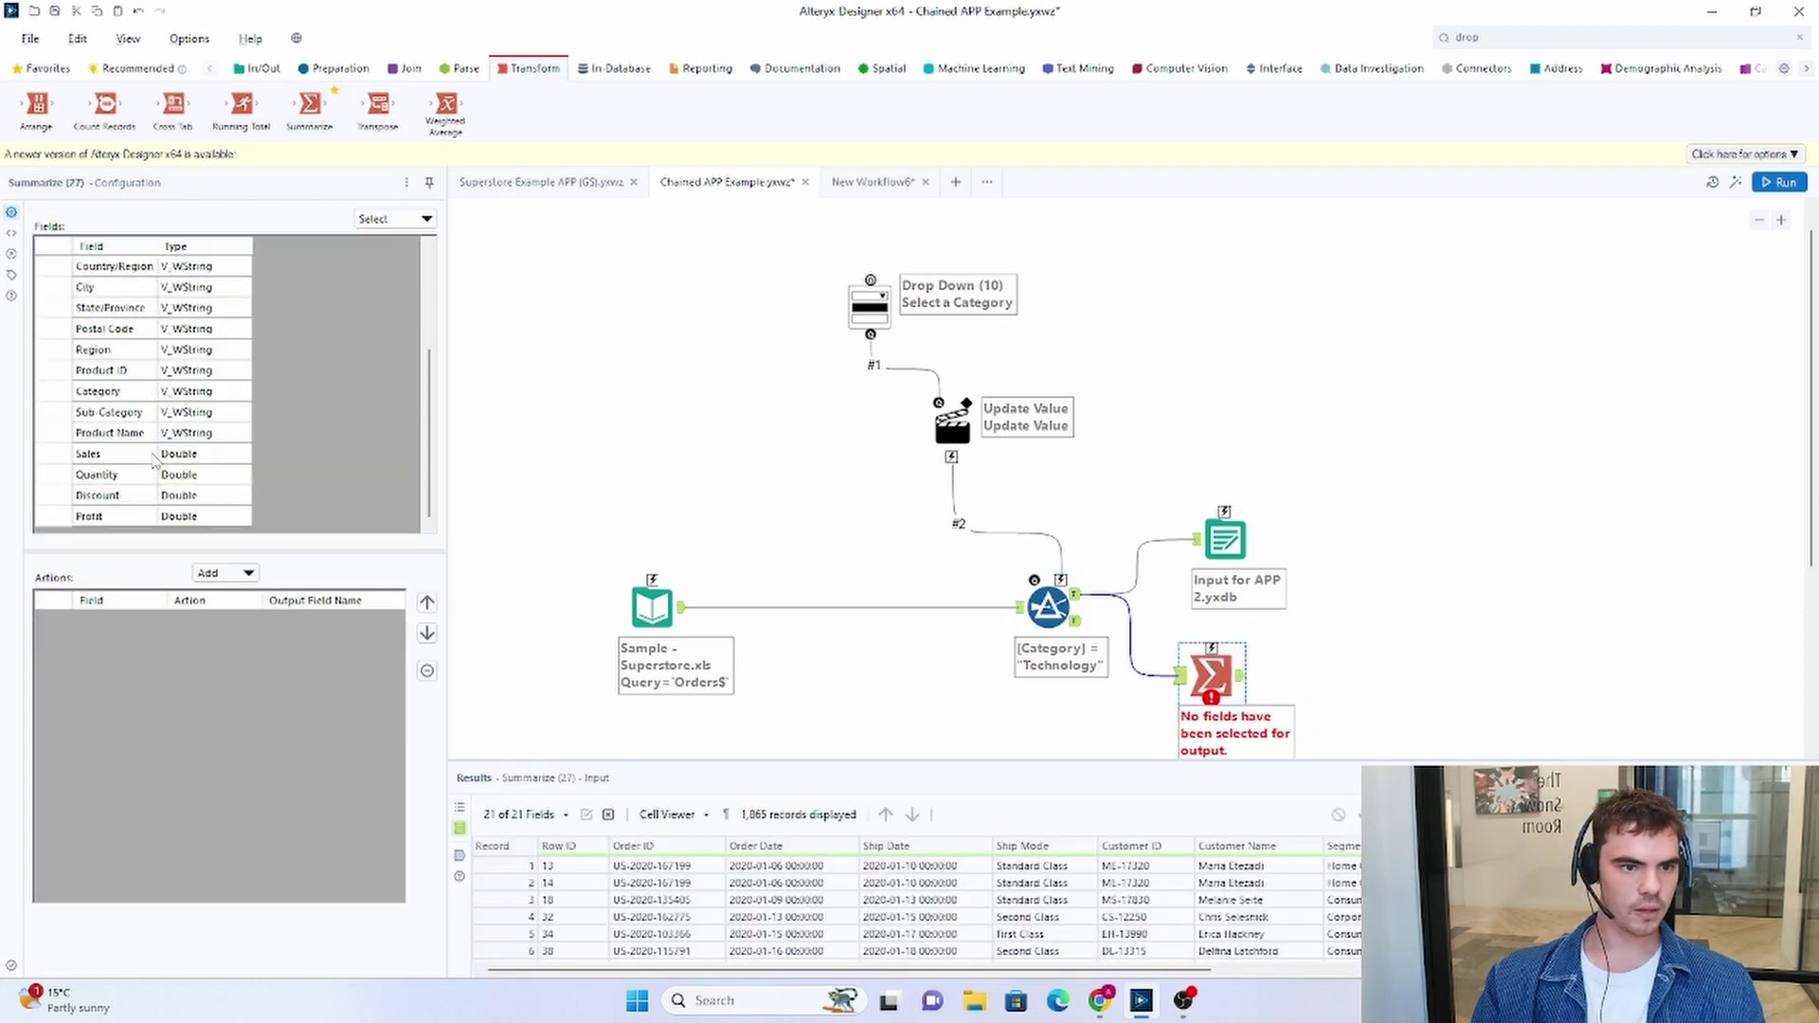
left_click(118, 412)
left_click(225, 573)
left_click(228, 594)
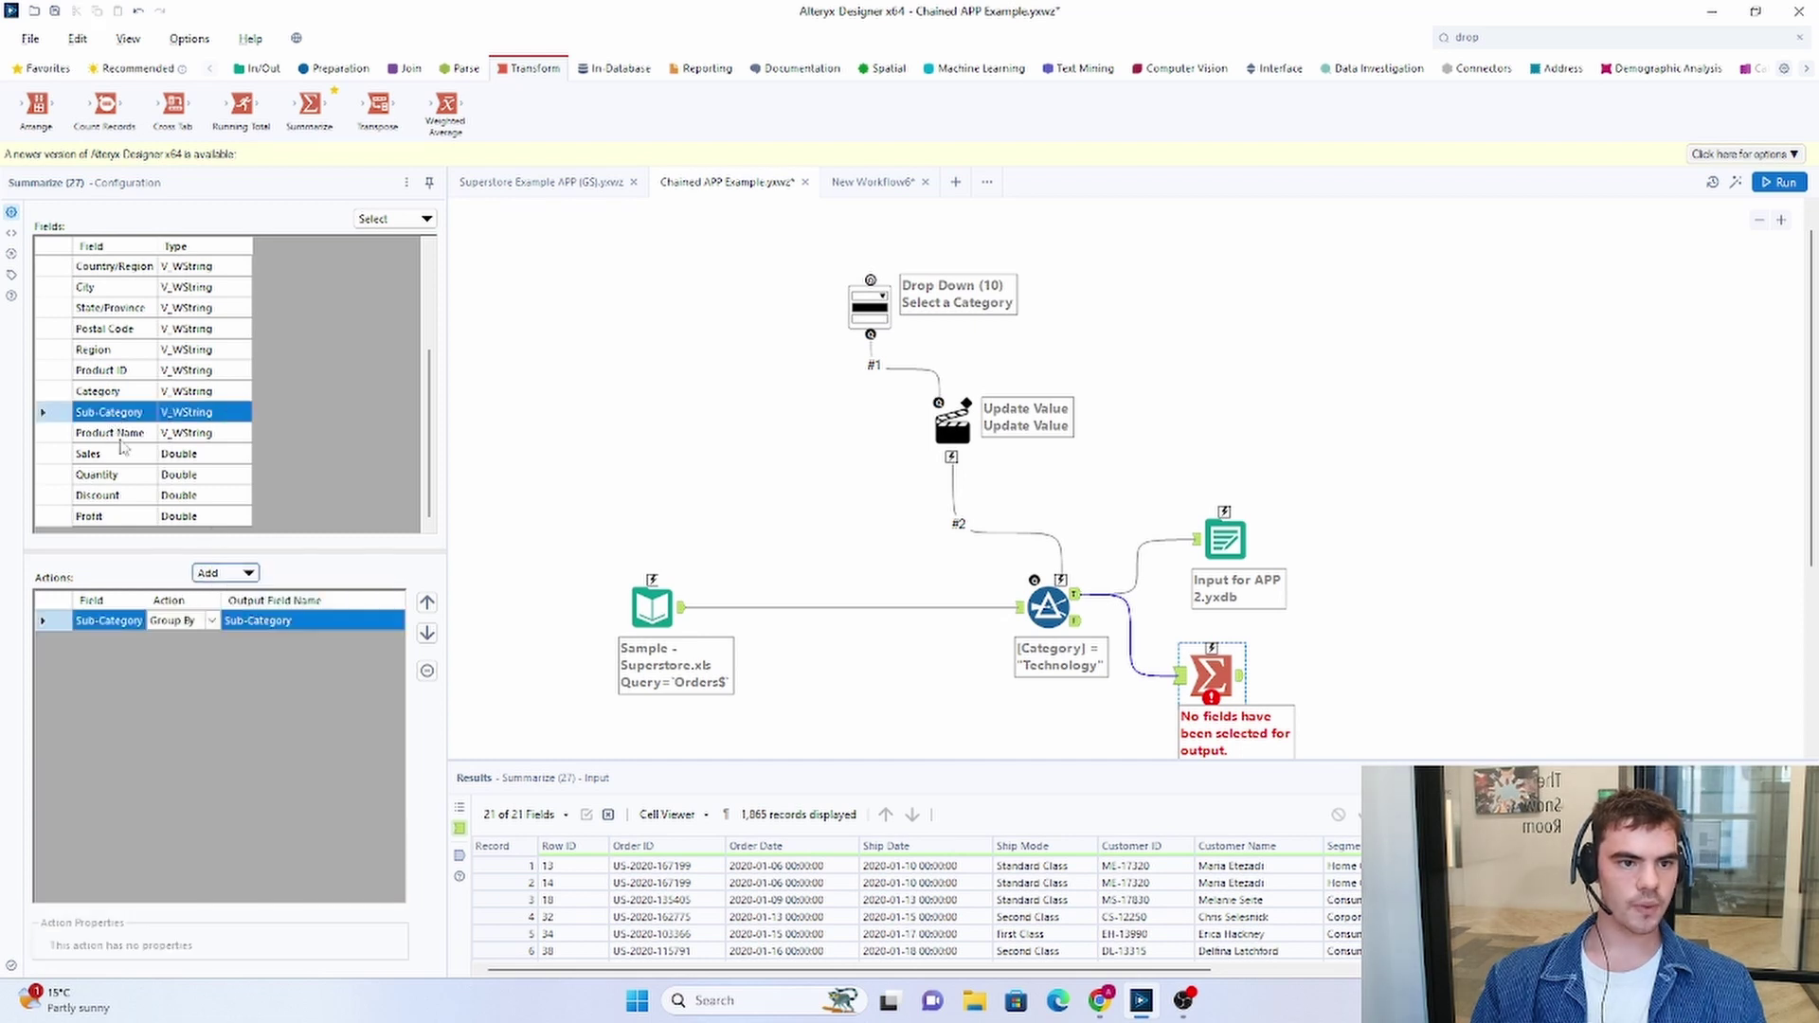
left_click(224, 573)
left_click(228, 596)
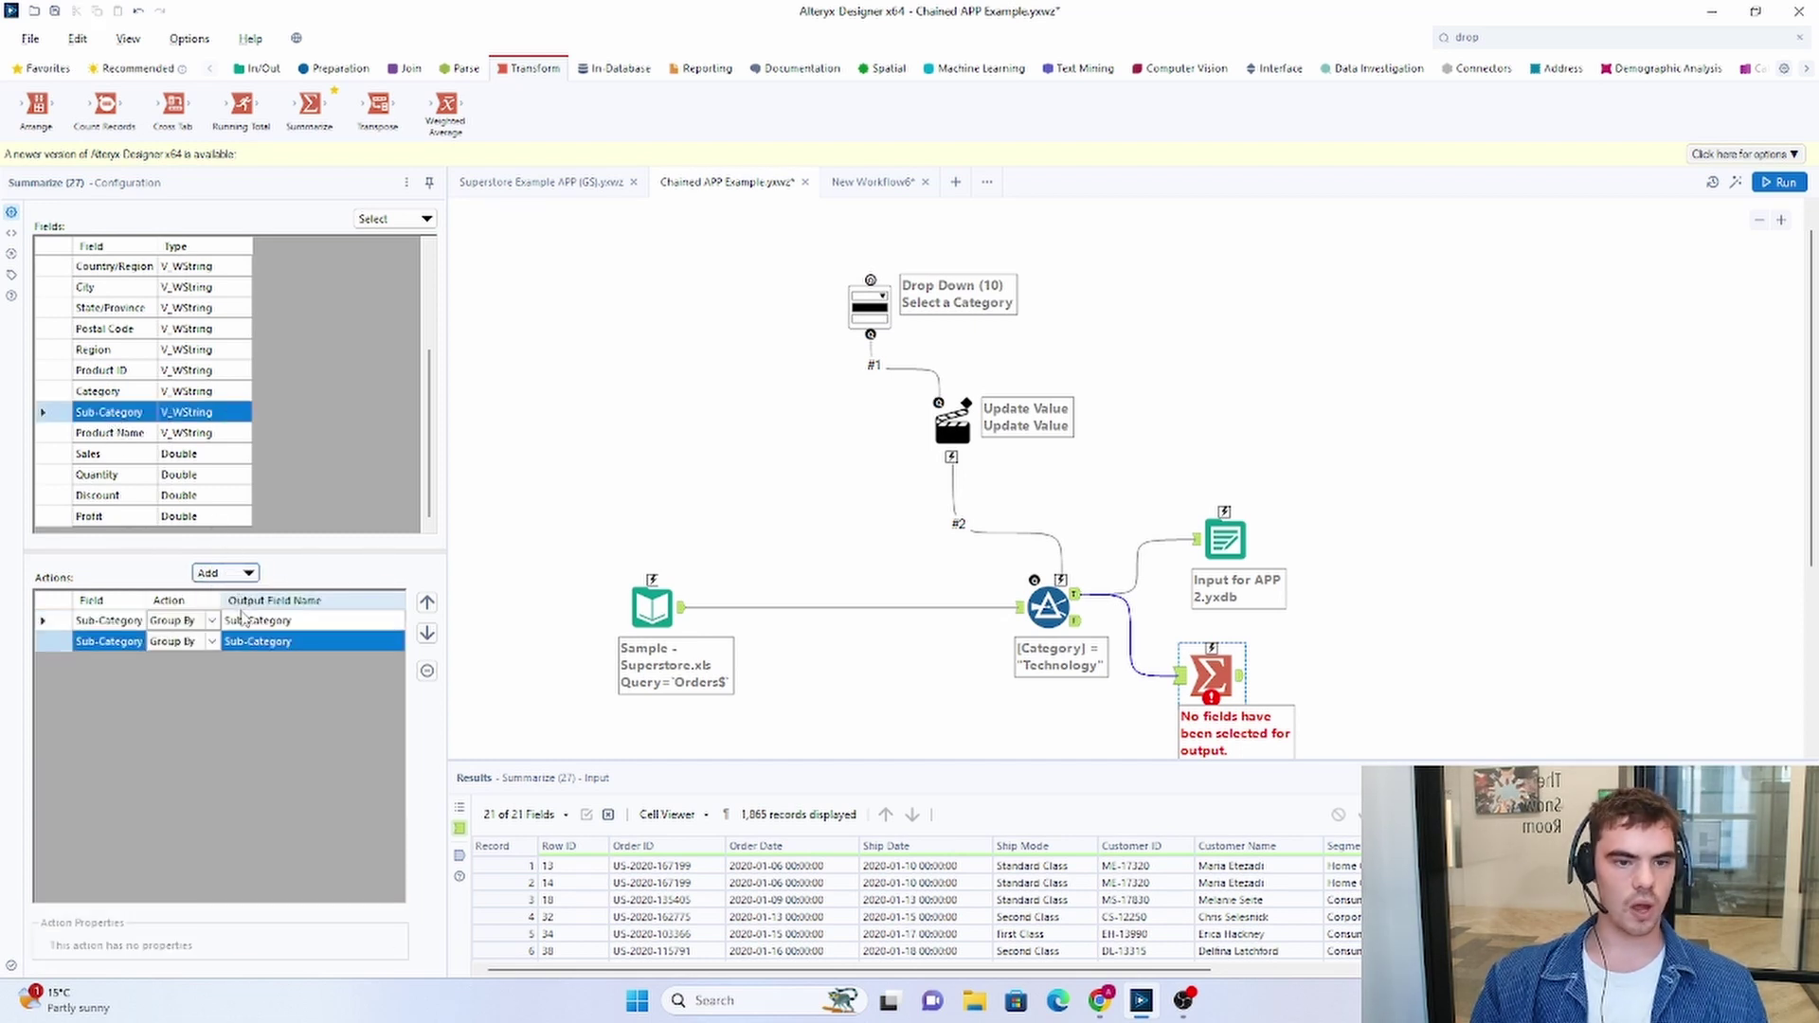
- Rename the grouped fields NAME and VALUE and attach an Output Data tool after the Summarize
left_click(274, 621)
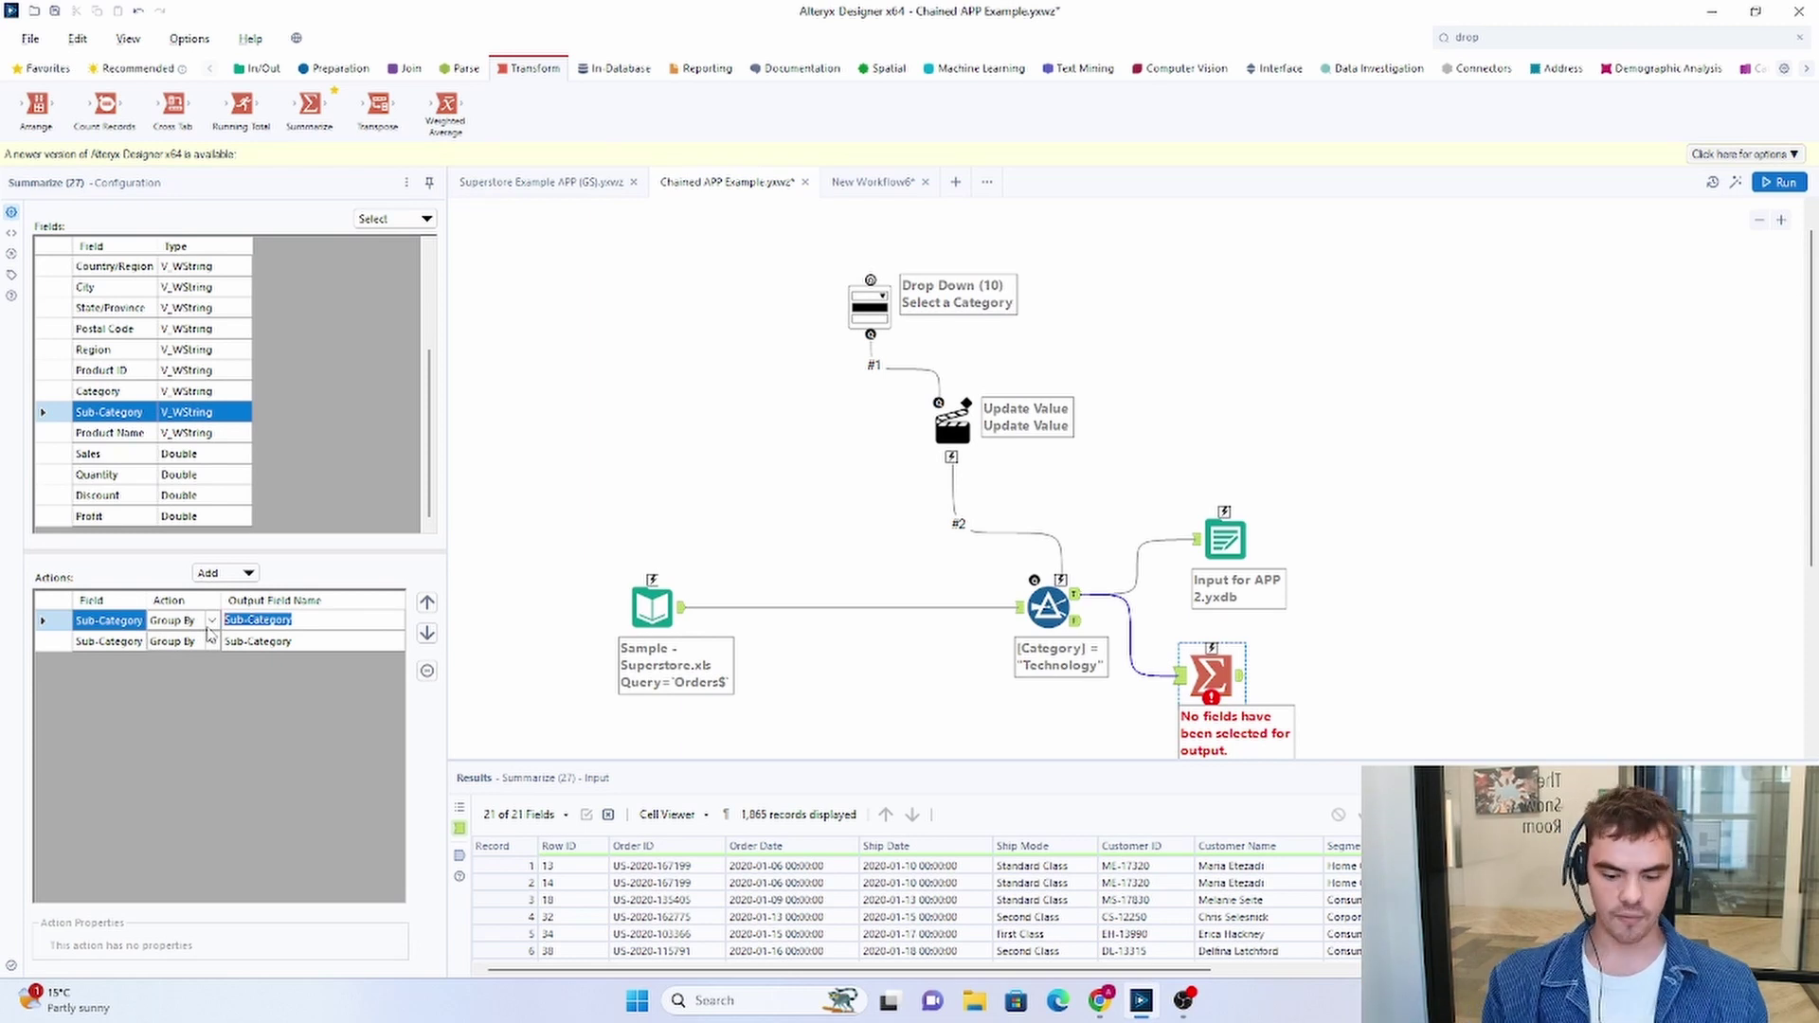
type("NAME")
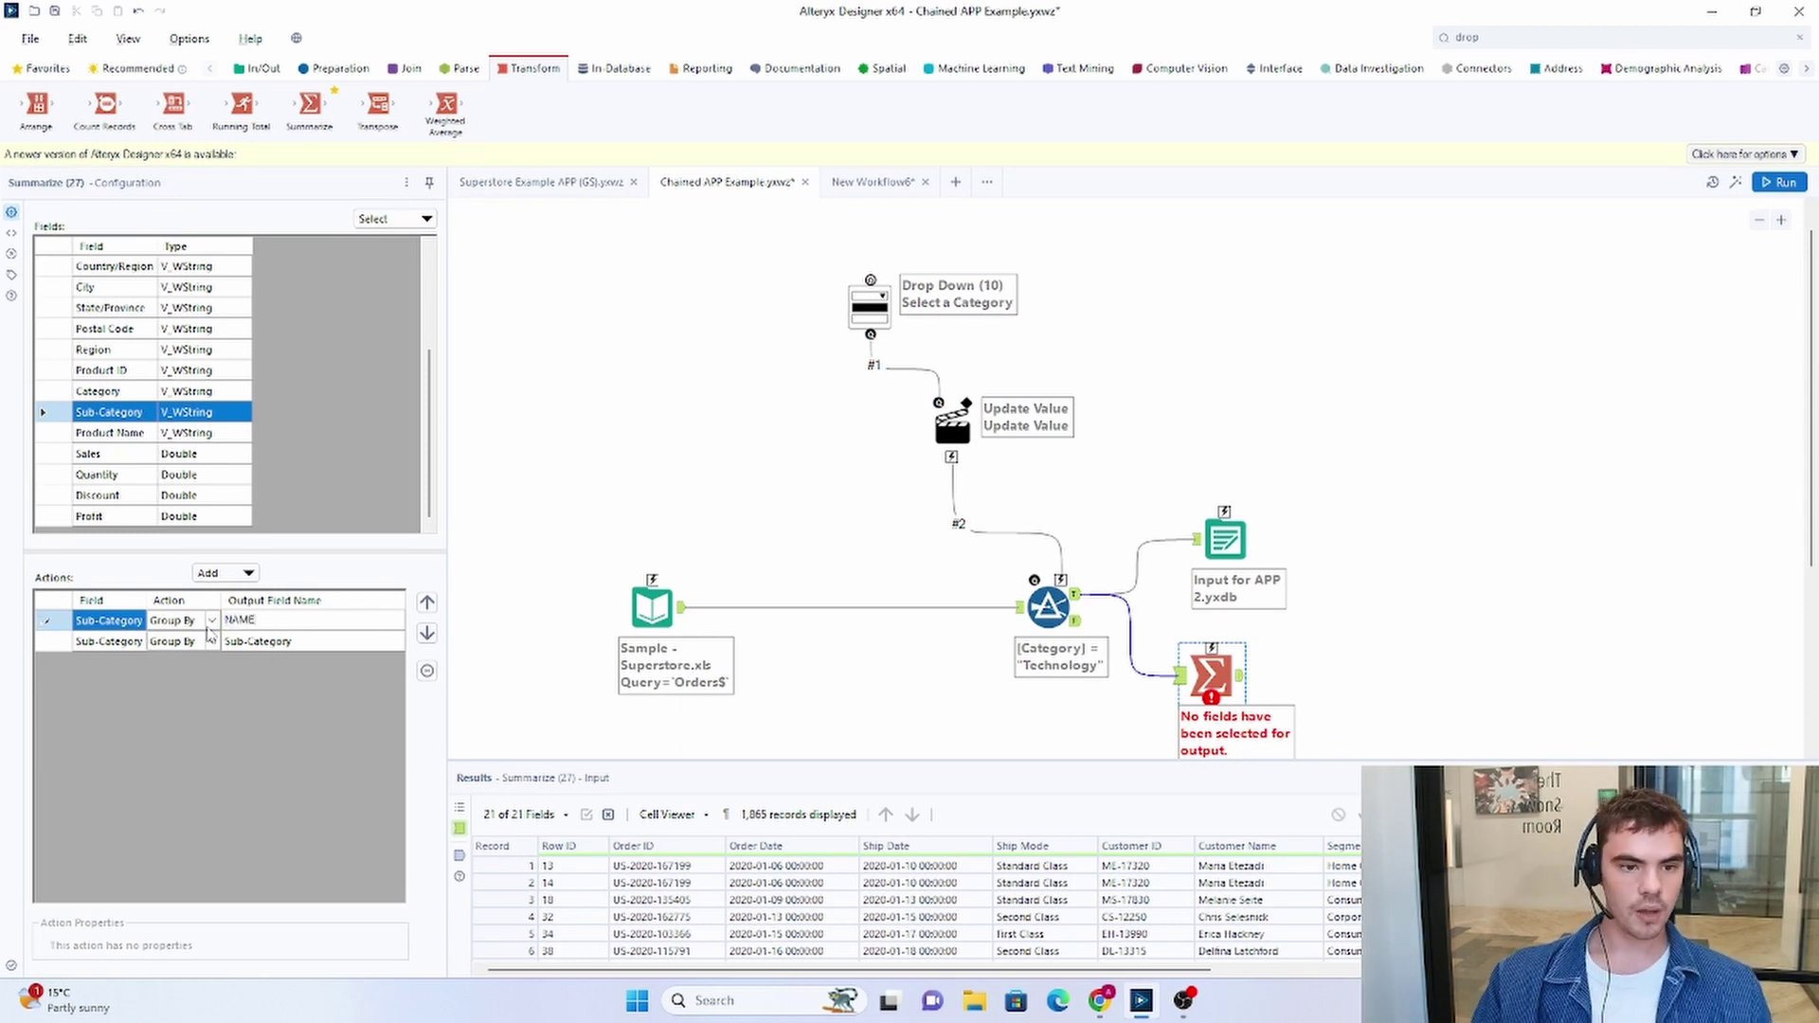
left_click(111, 642)
type("VALUE")
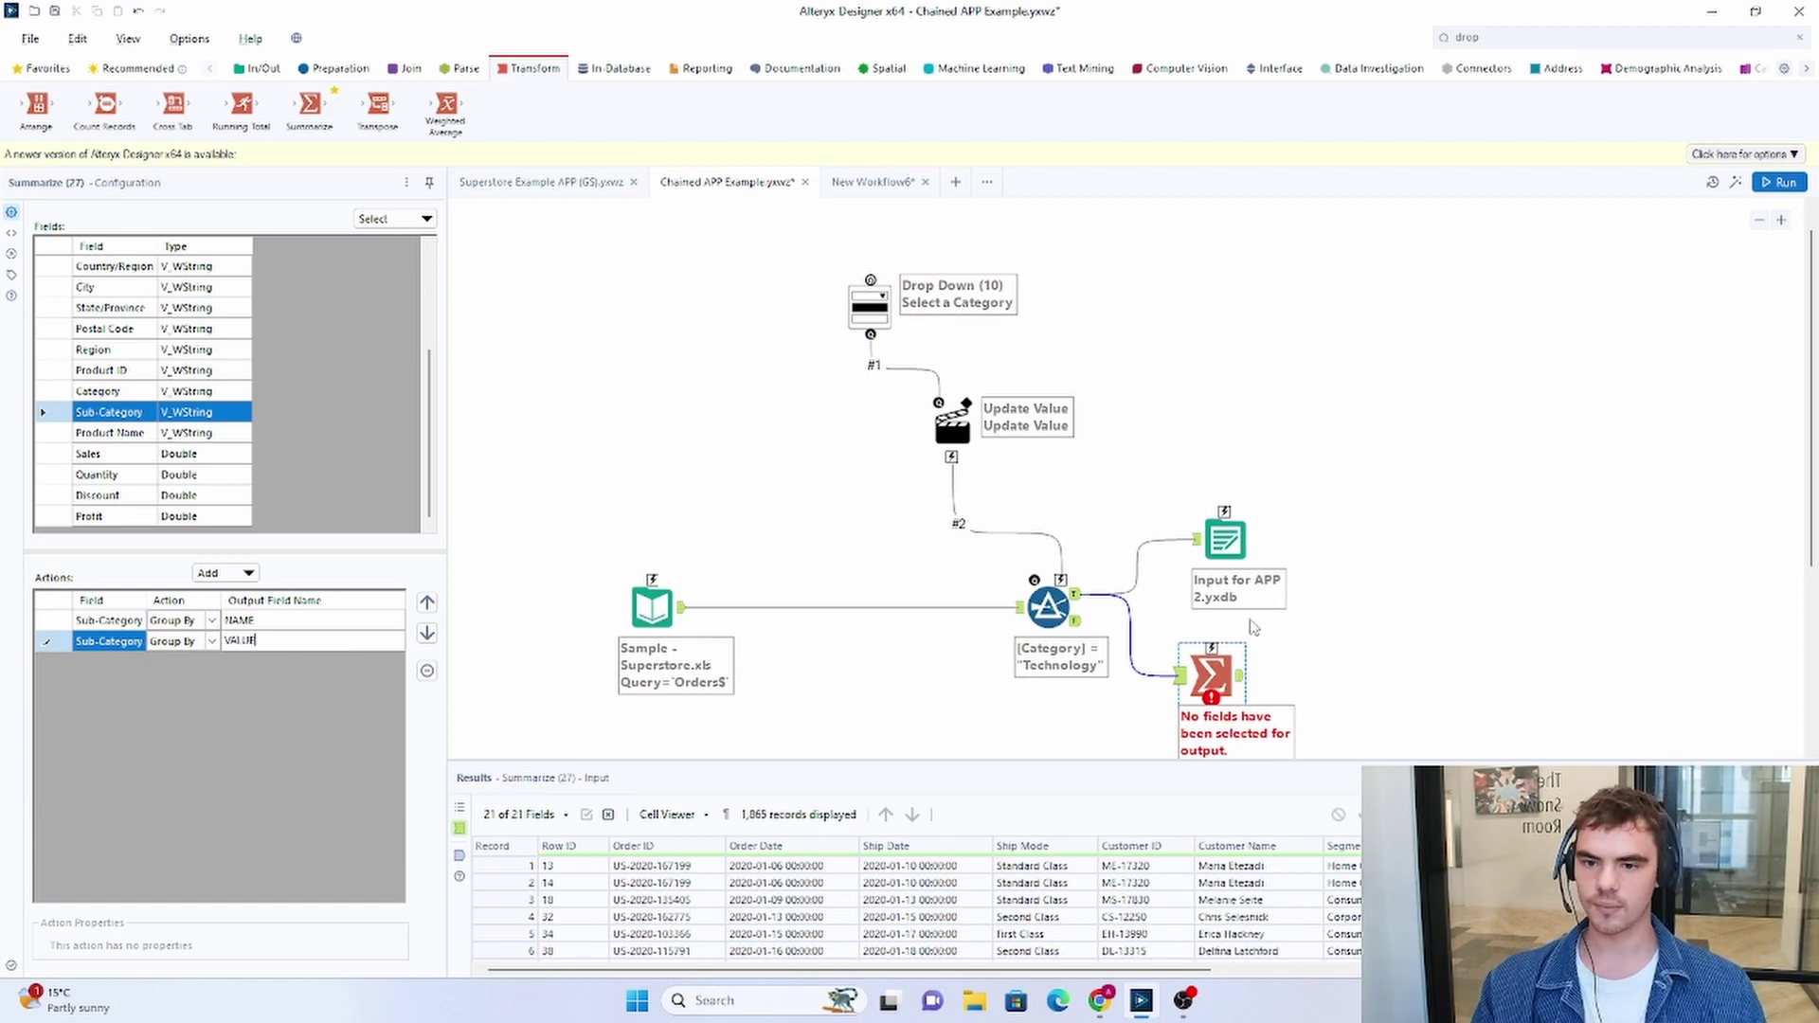
scroll(1449, 468, "down", 2)
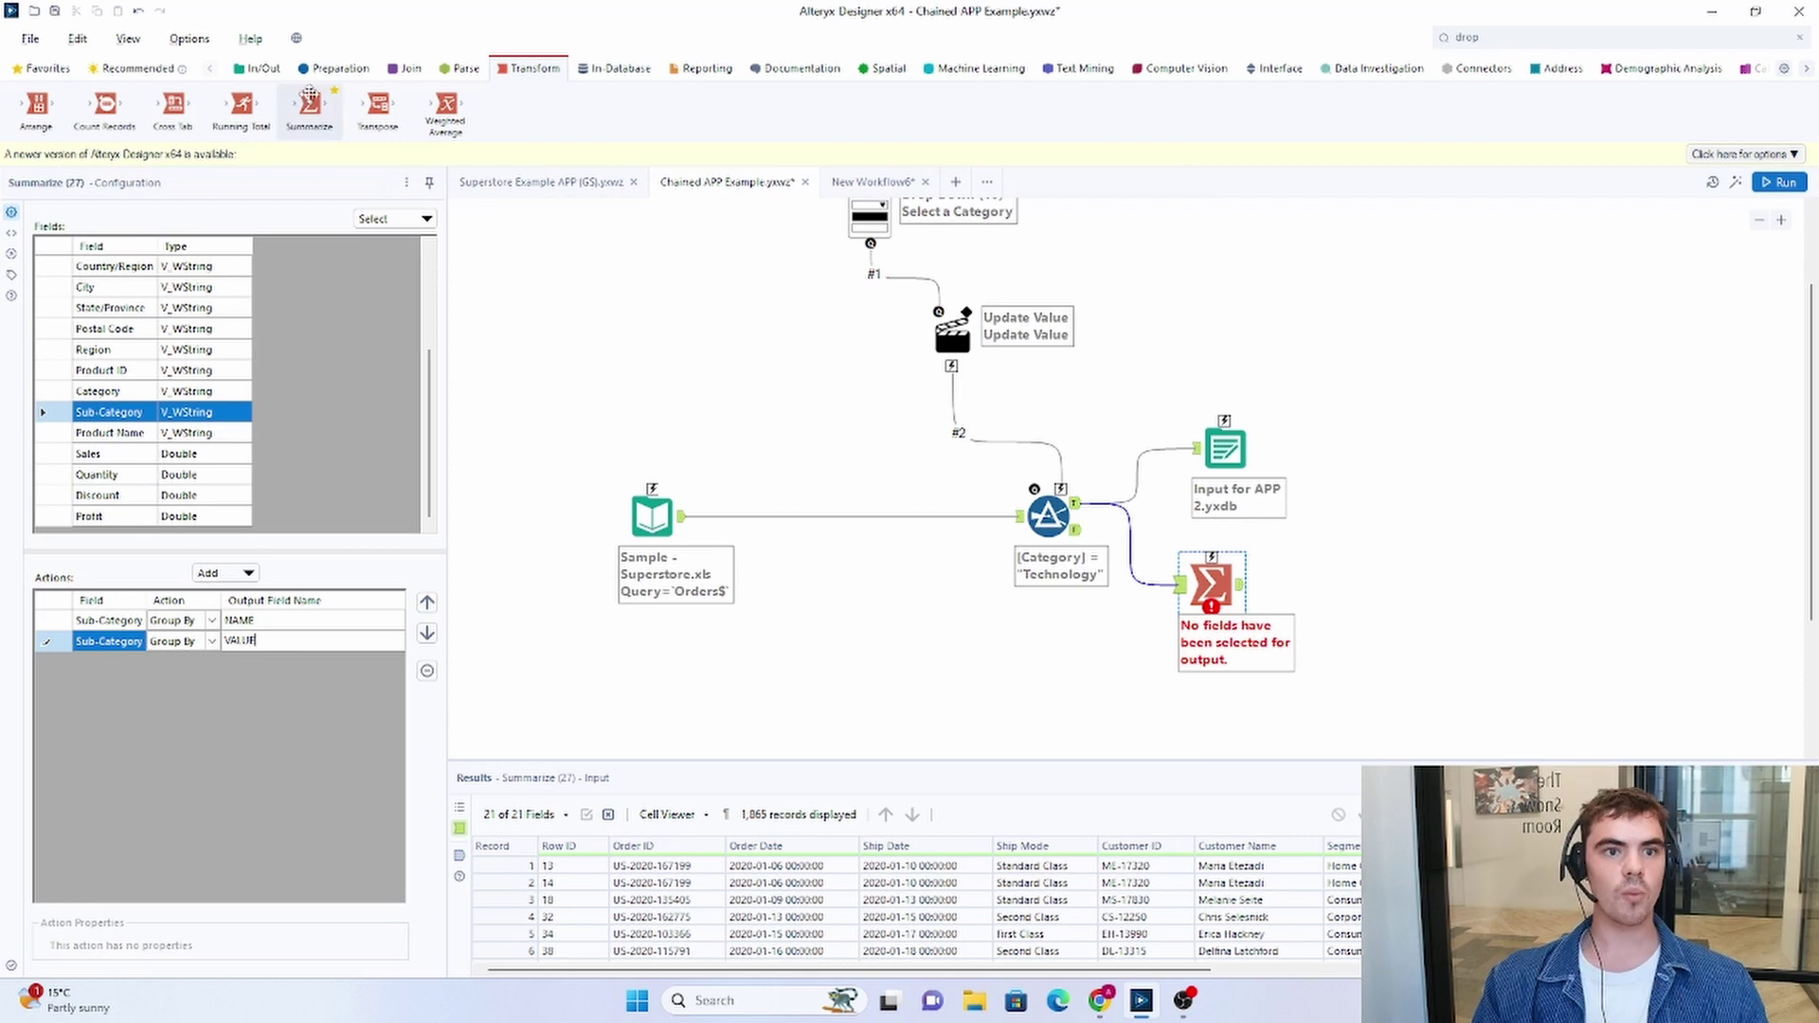
left_click(257, 68)
left_click_drag(445, 105, 1343, 574)
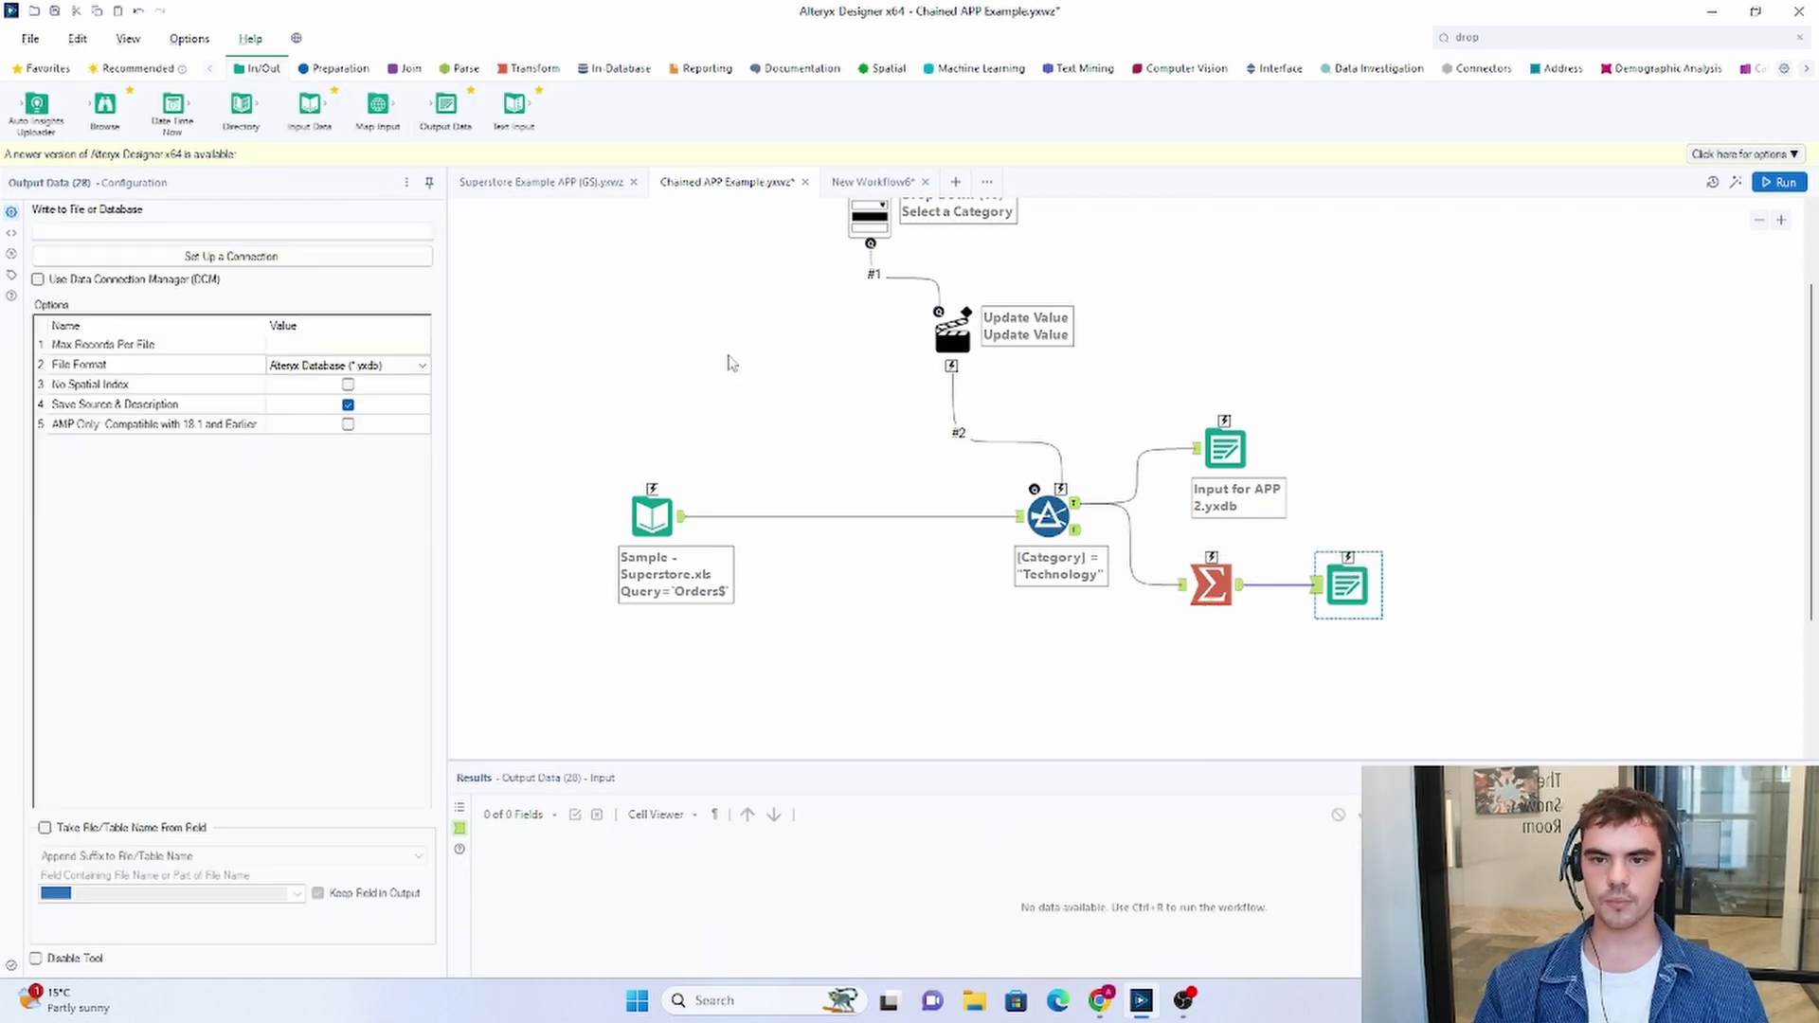
- Set the summary output file to UPDATE LIST IN APP2.yxdb and save the workflow
left_click(286, 258)
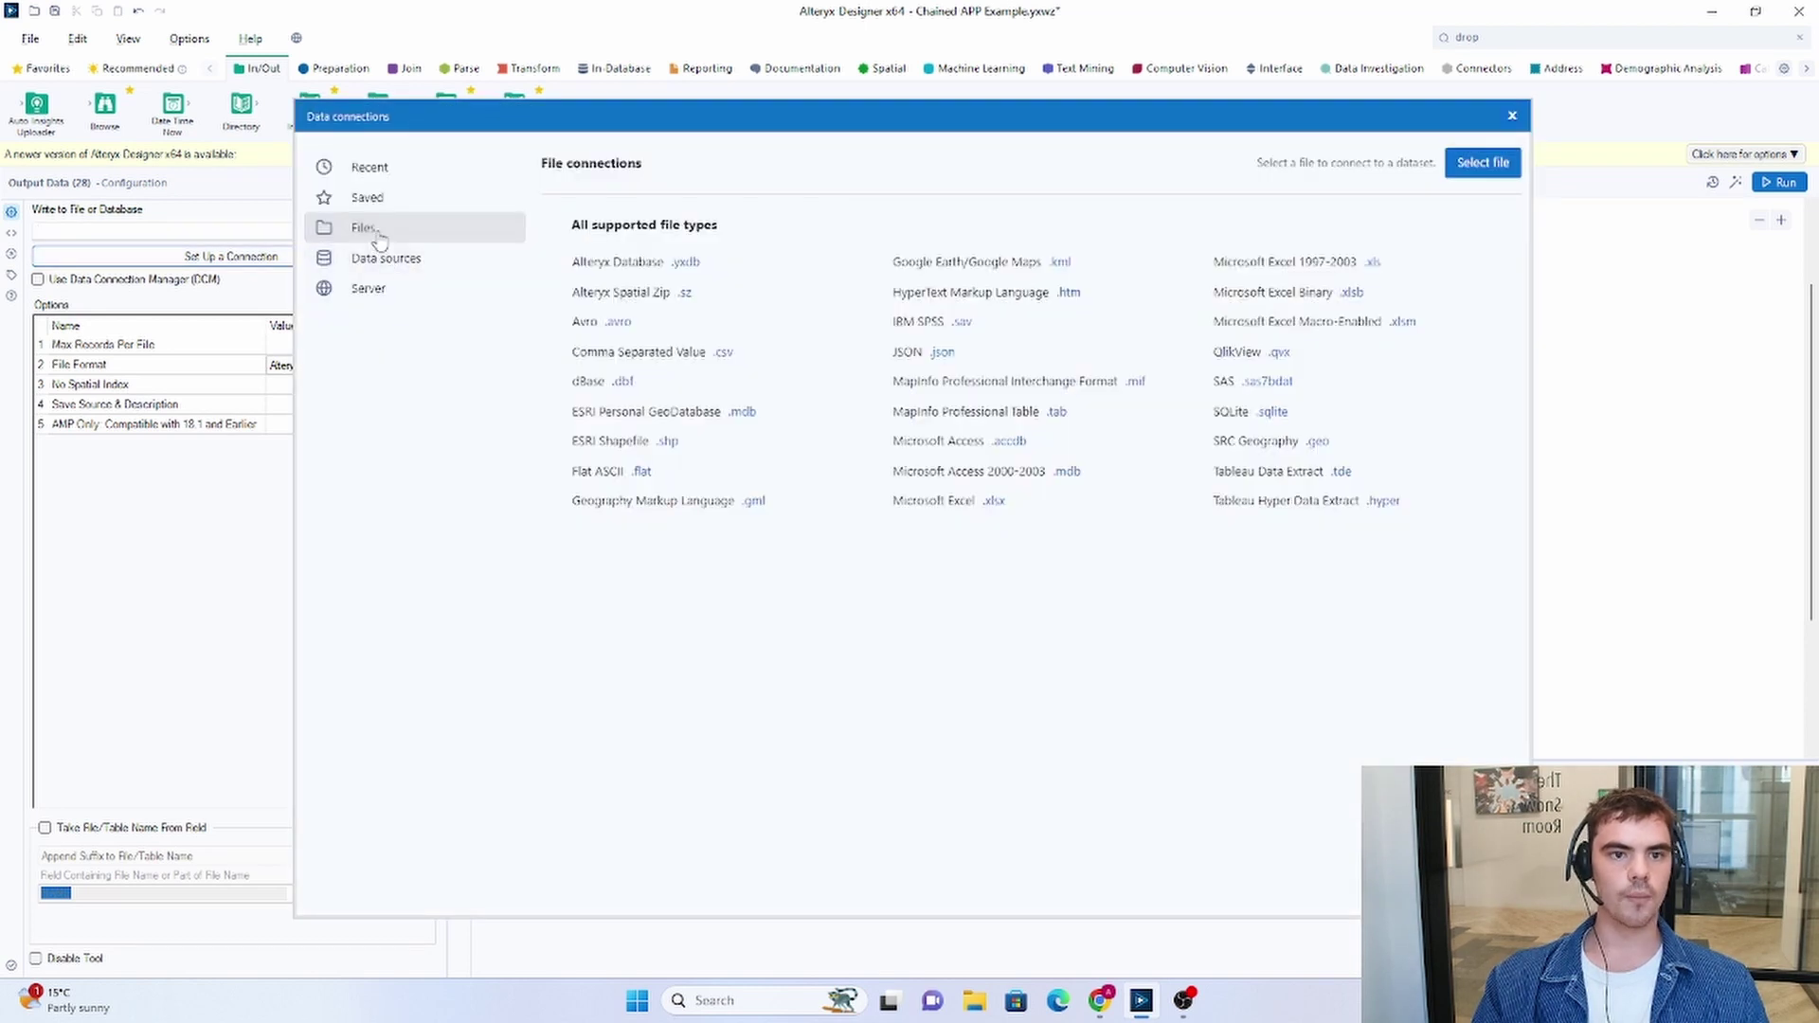
left_click(1482, 162)
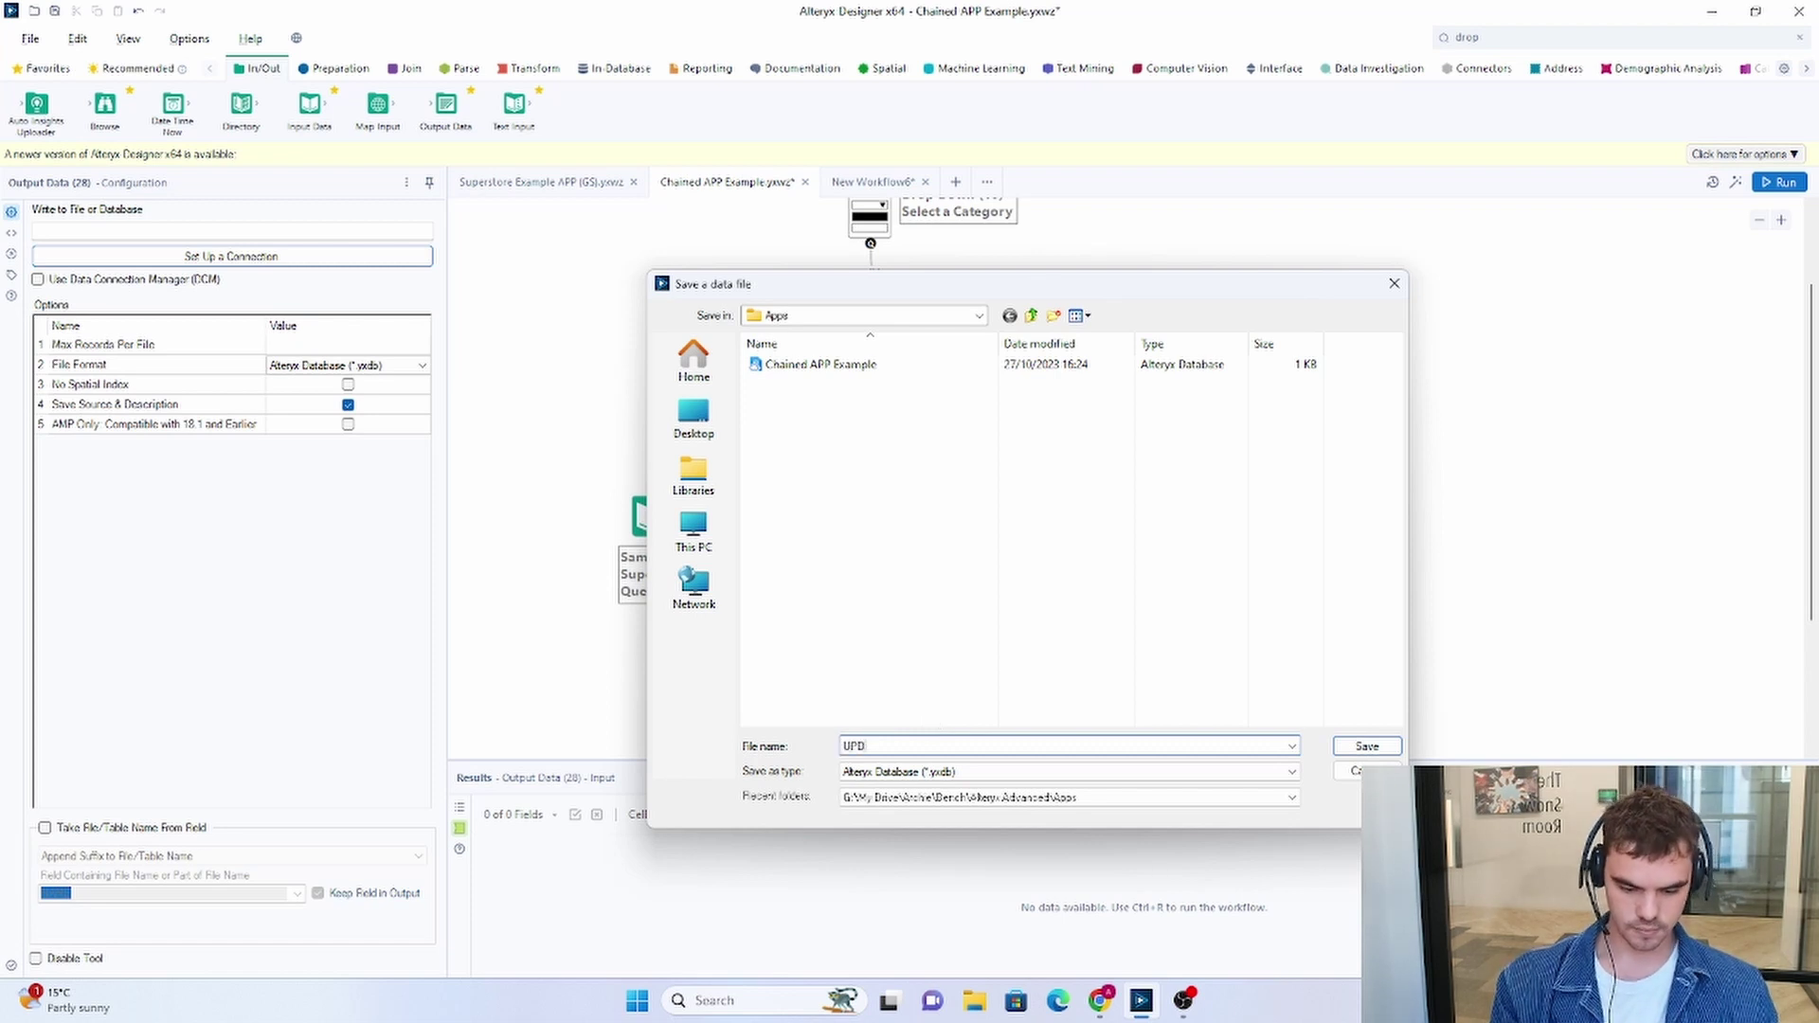
type("UPDATE LIST IN AP")
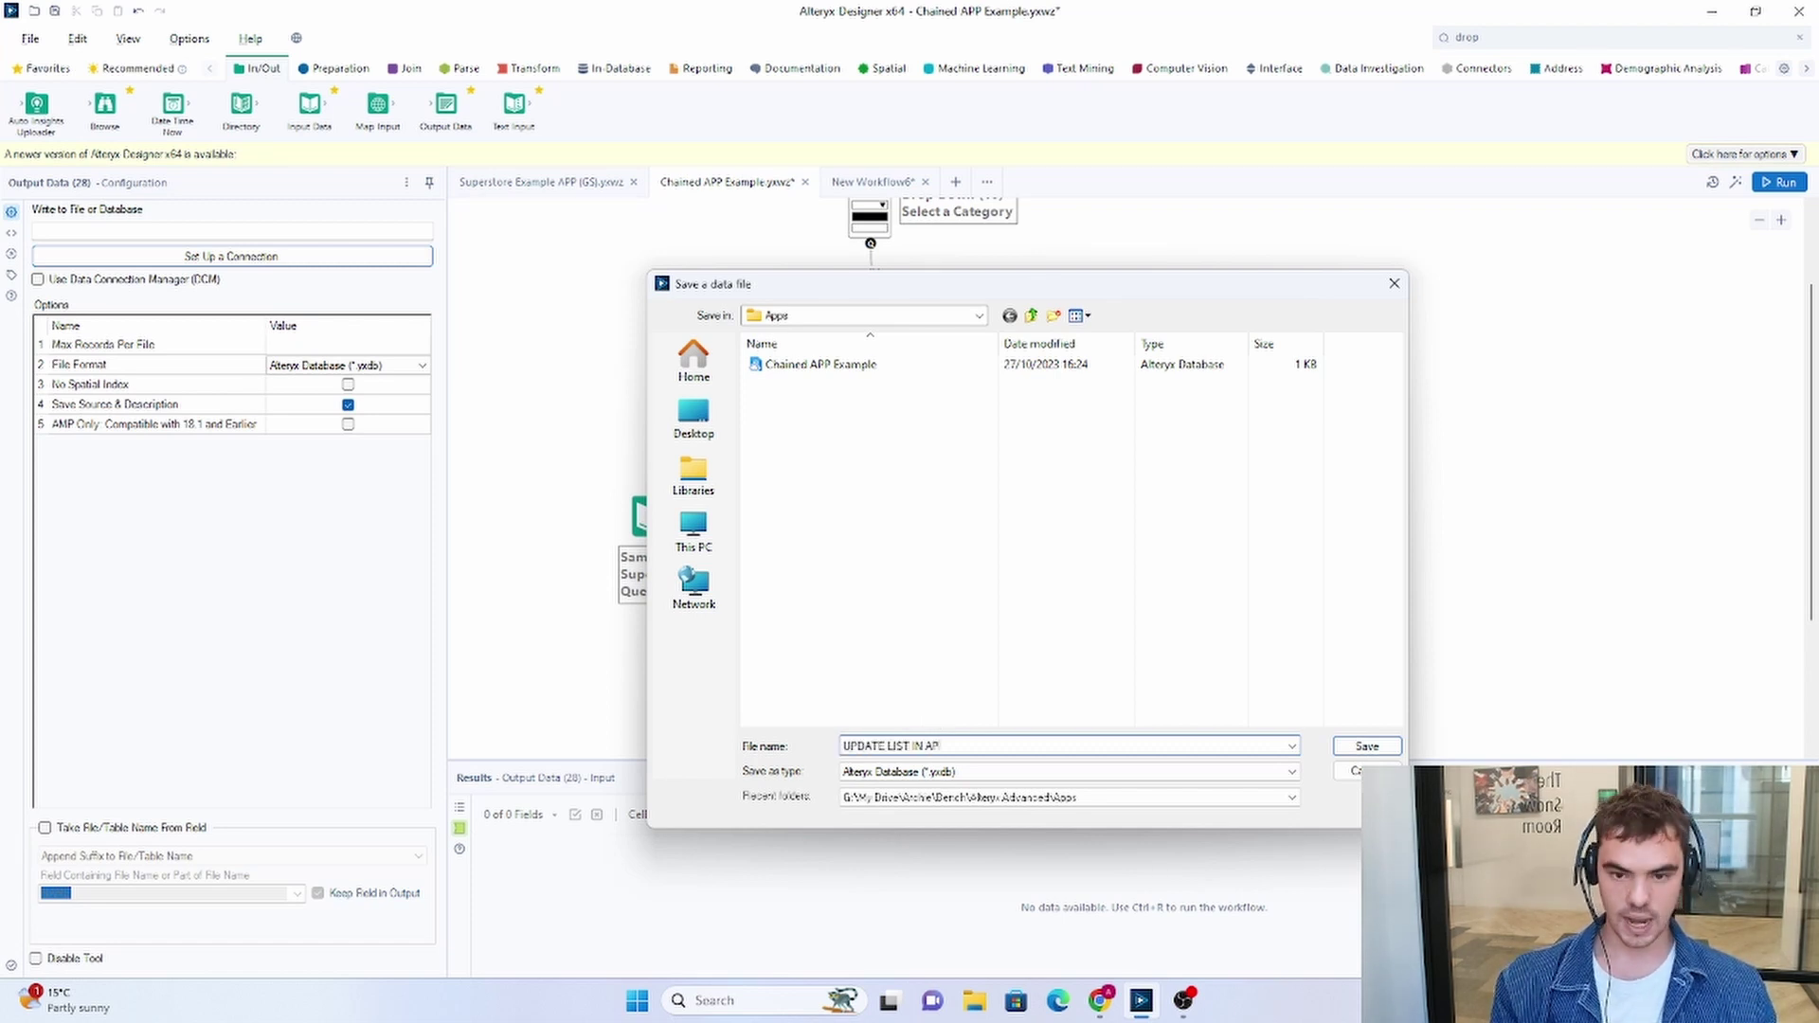
type("P 1")
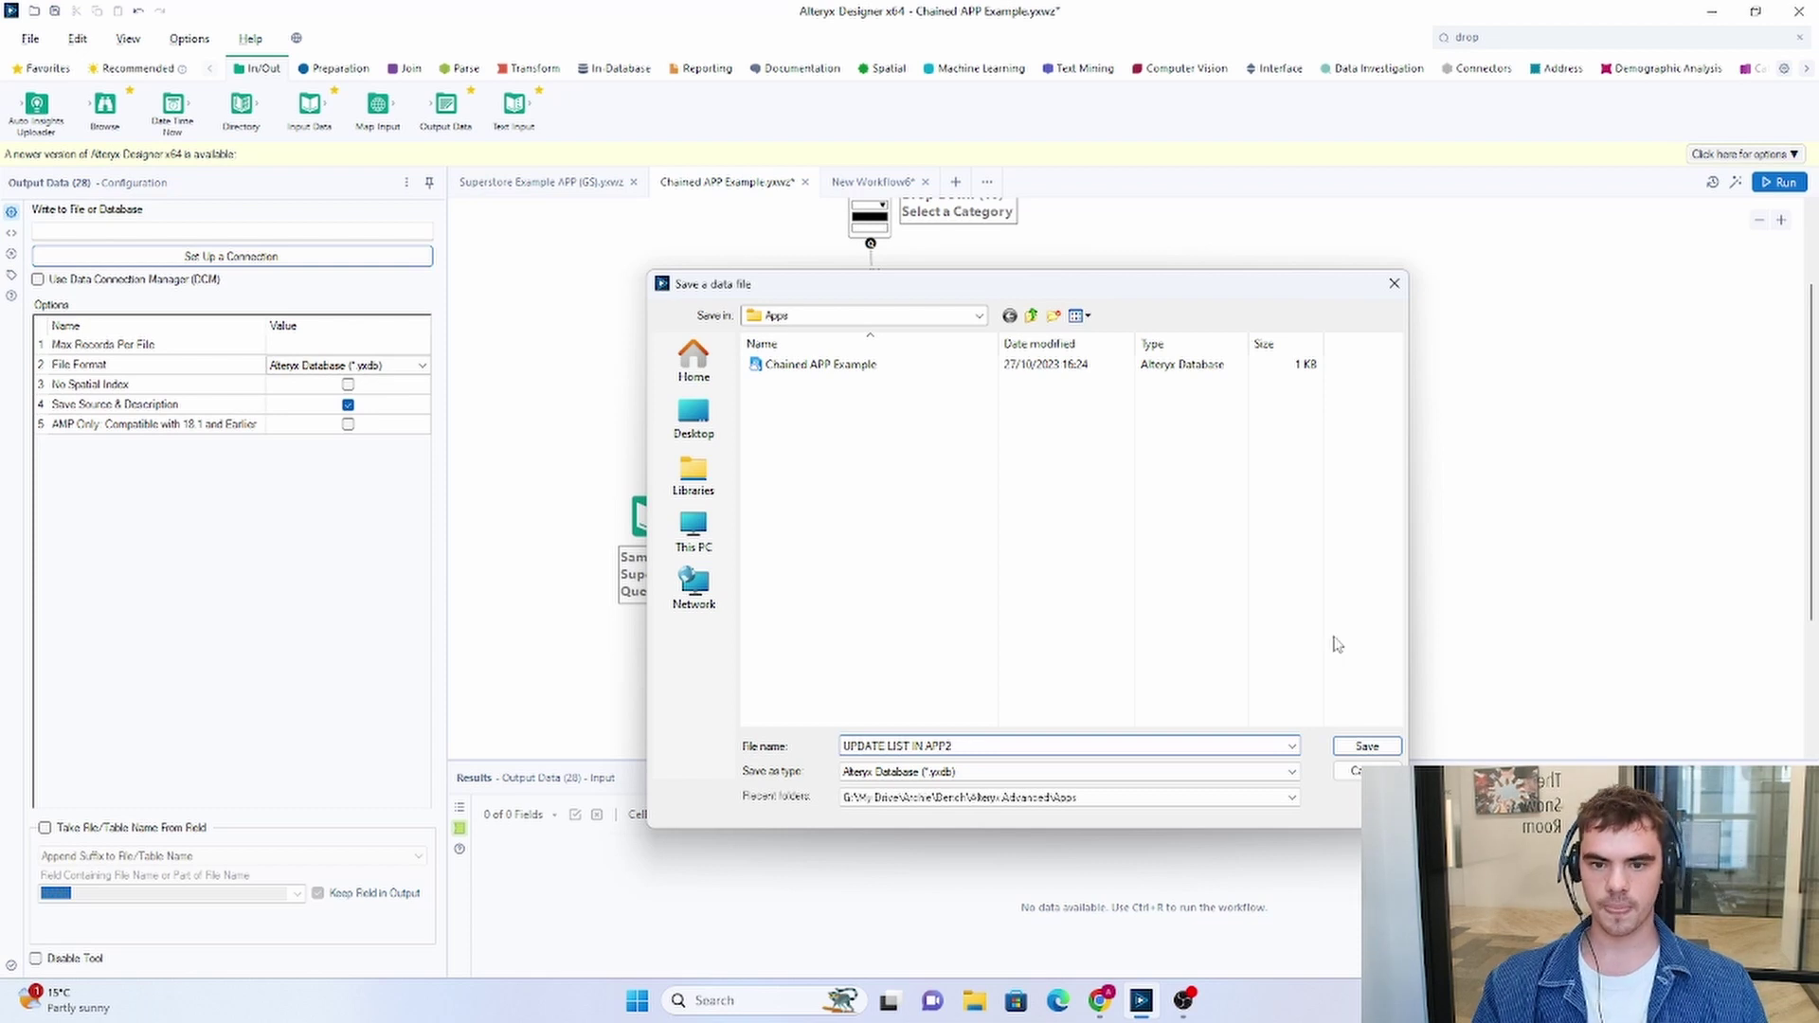
left_click(1370, 745)
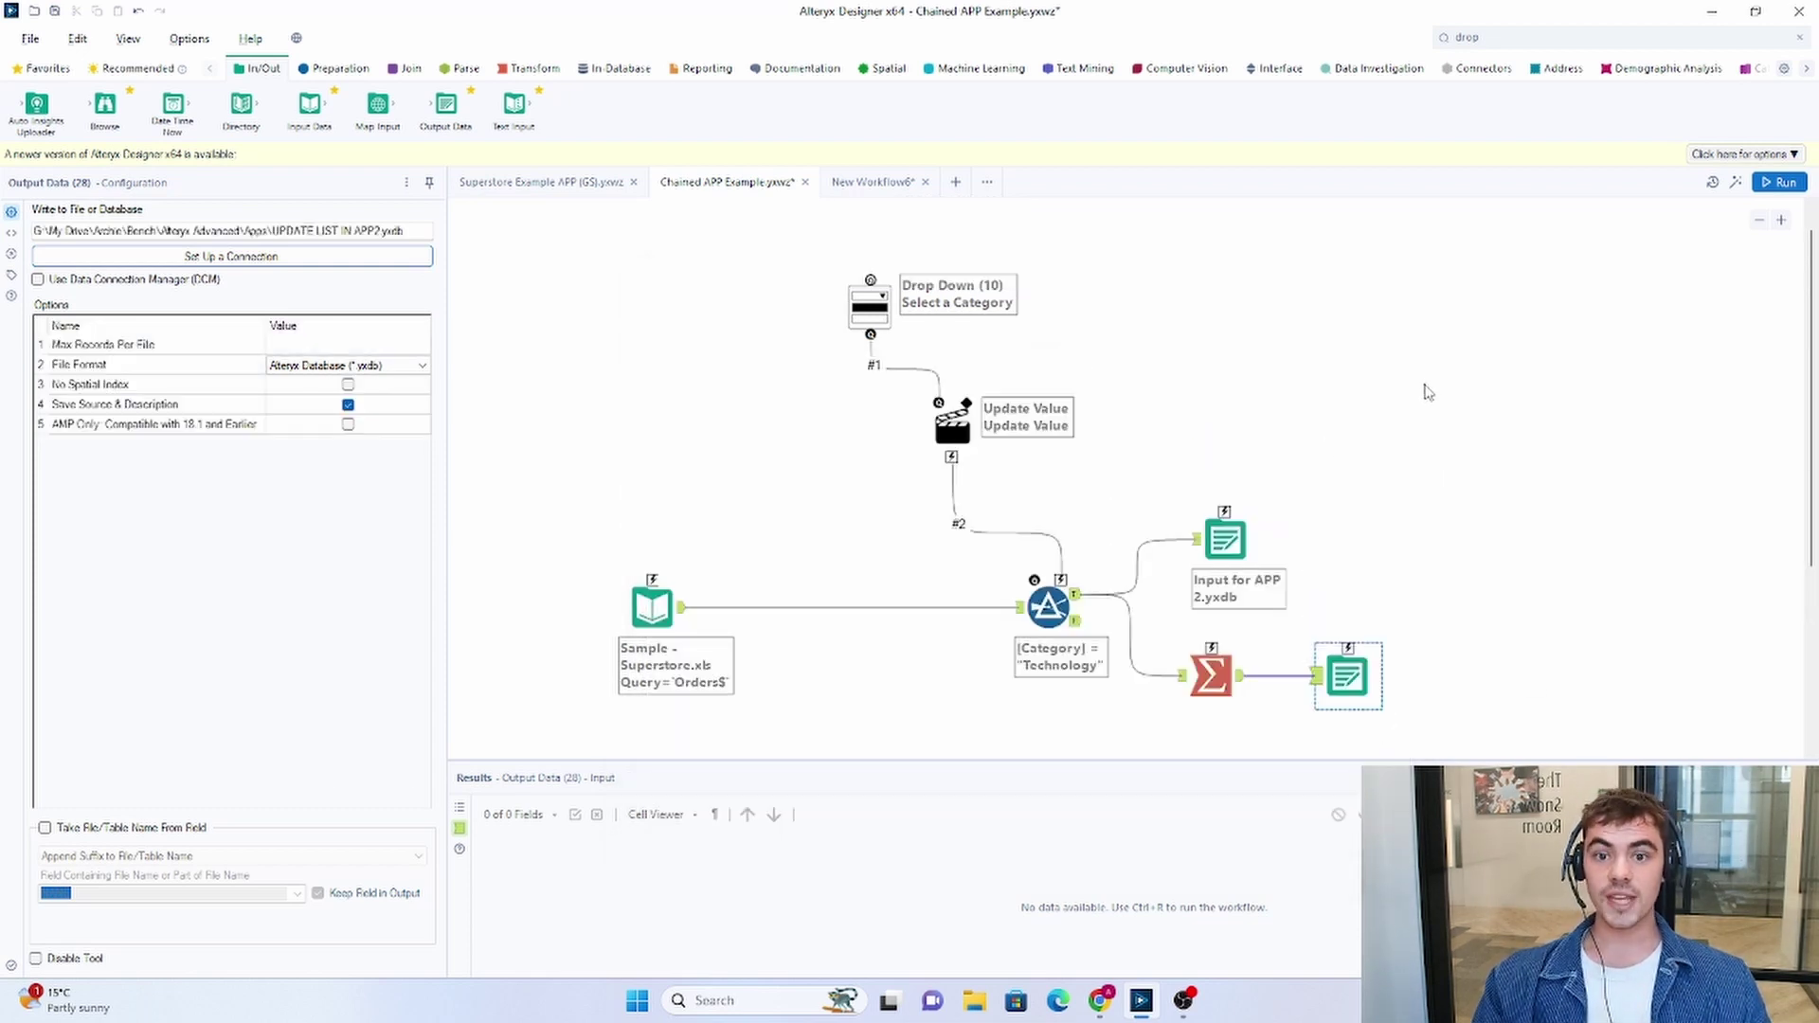
key("ctrl+s")
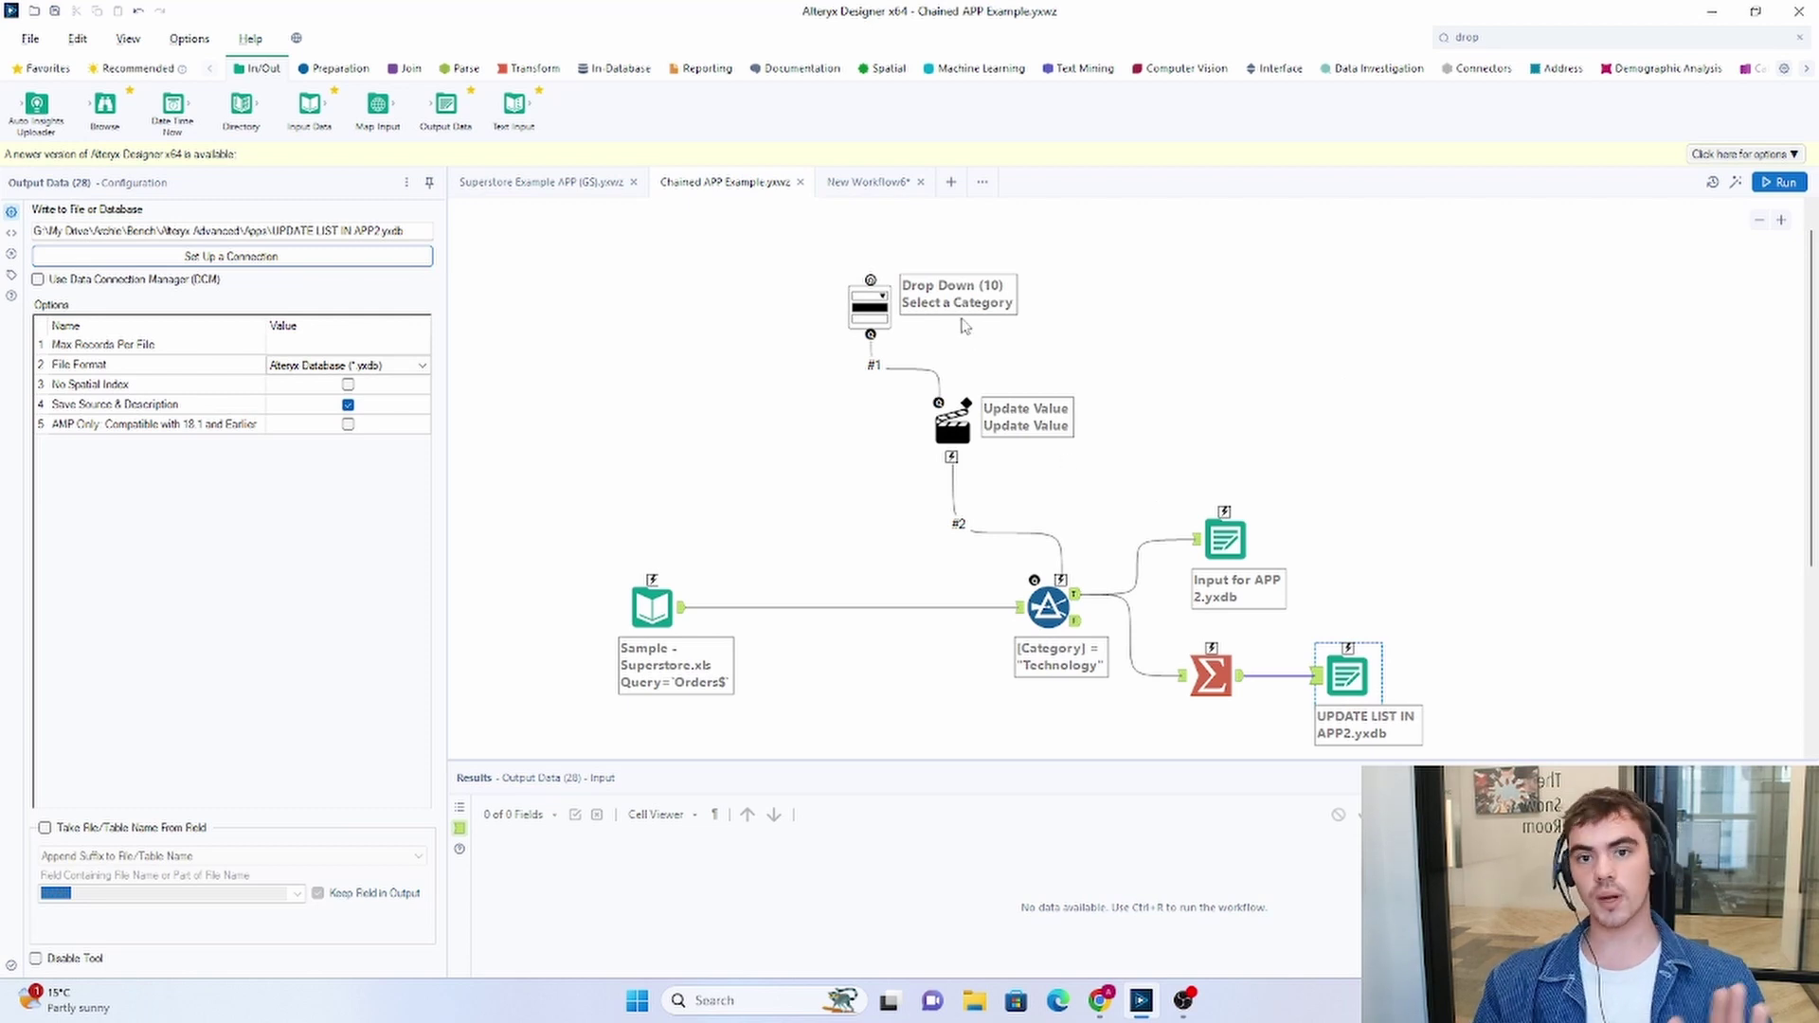
- In New Workflow6, add an Input Data tool, delete the stray Text Input, and connect Input Data to the Filter
left_click(870, 184)
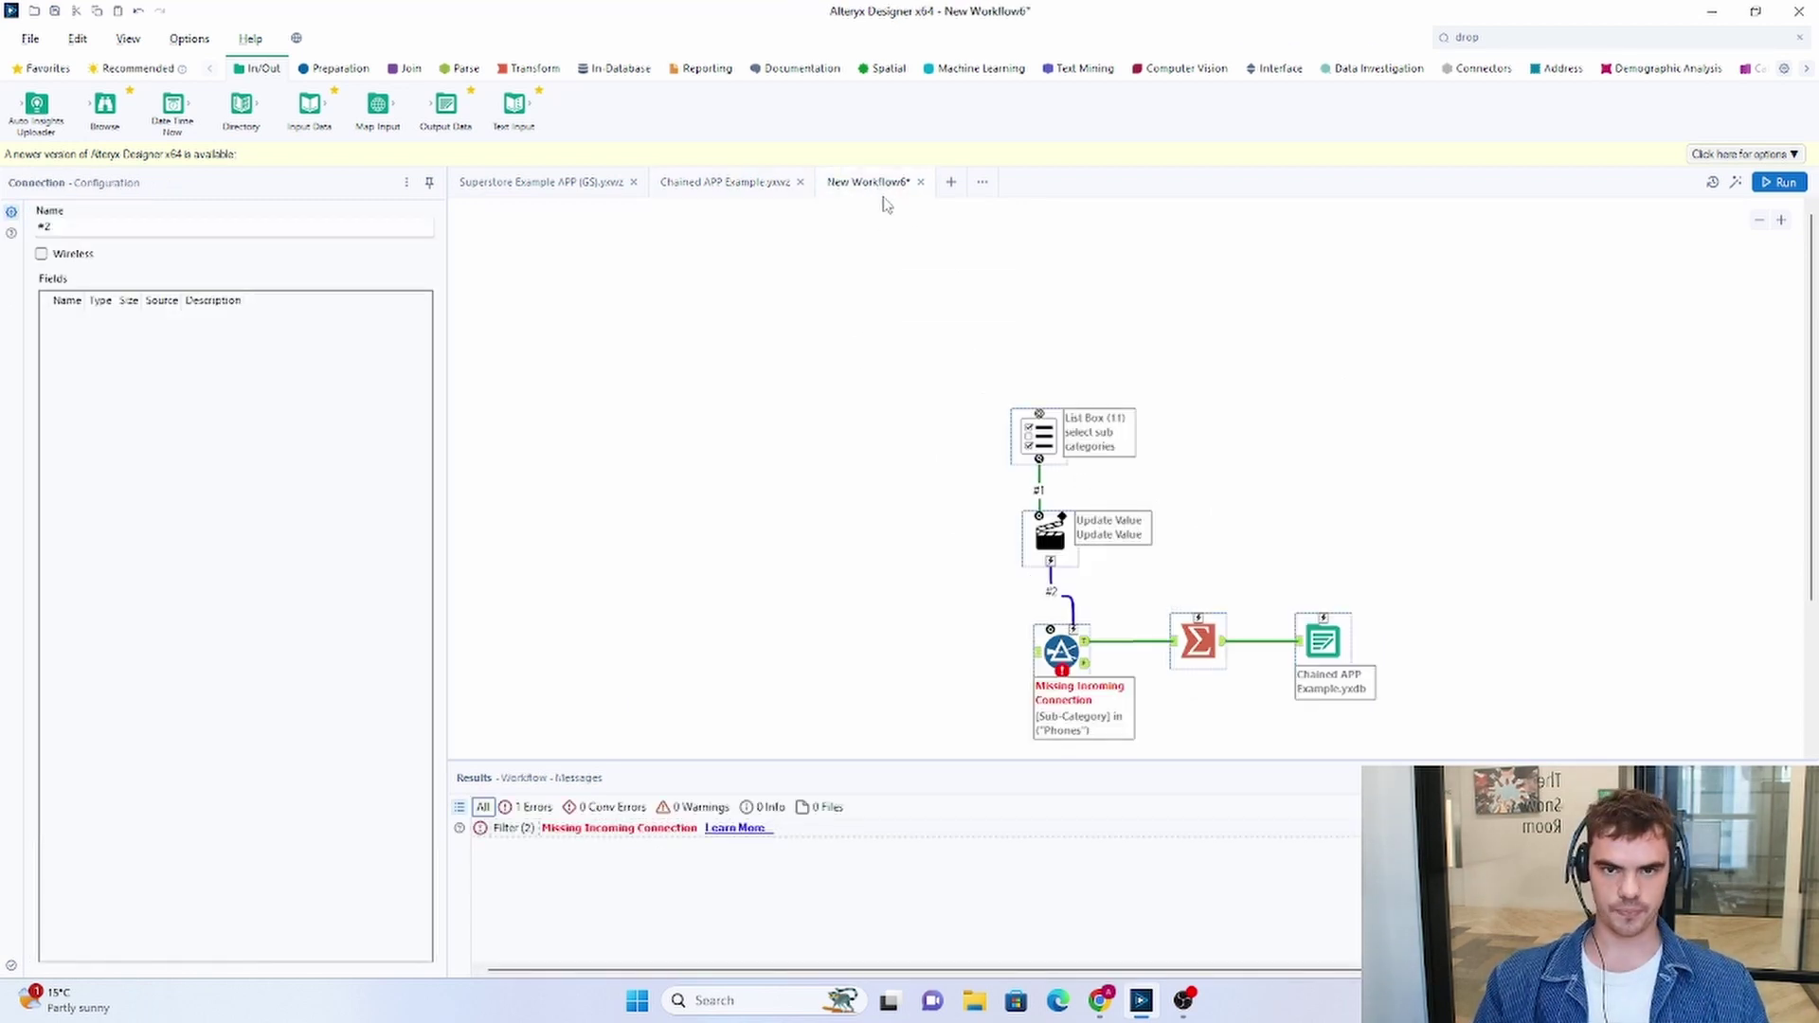
scroll(1326, 451, "down", 1)
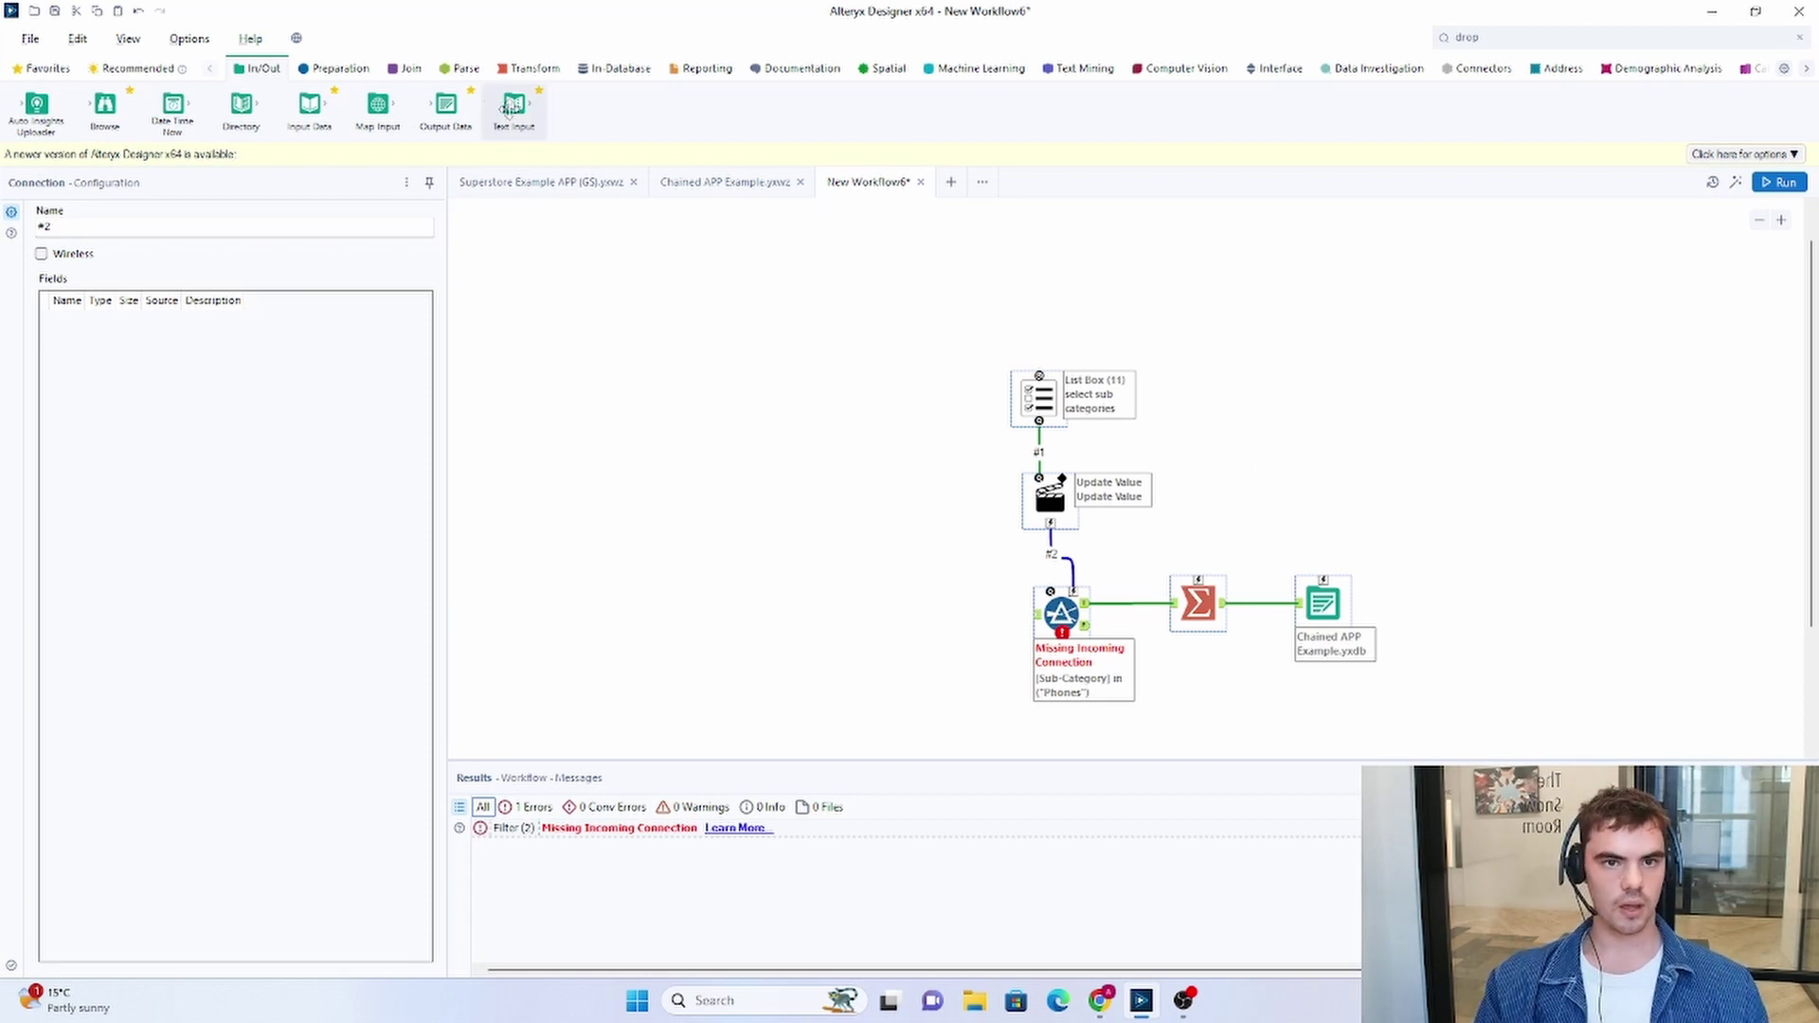
left_click_drag(514, 104, 888, 617)
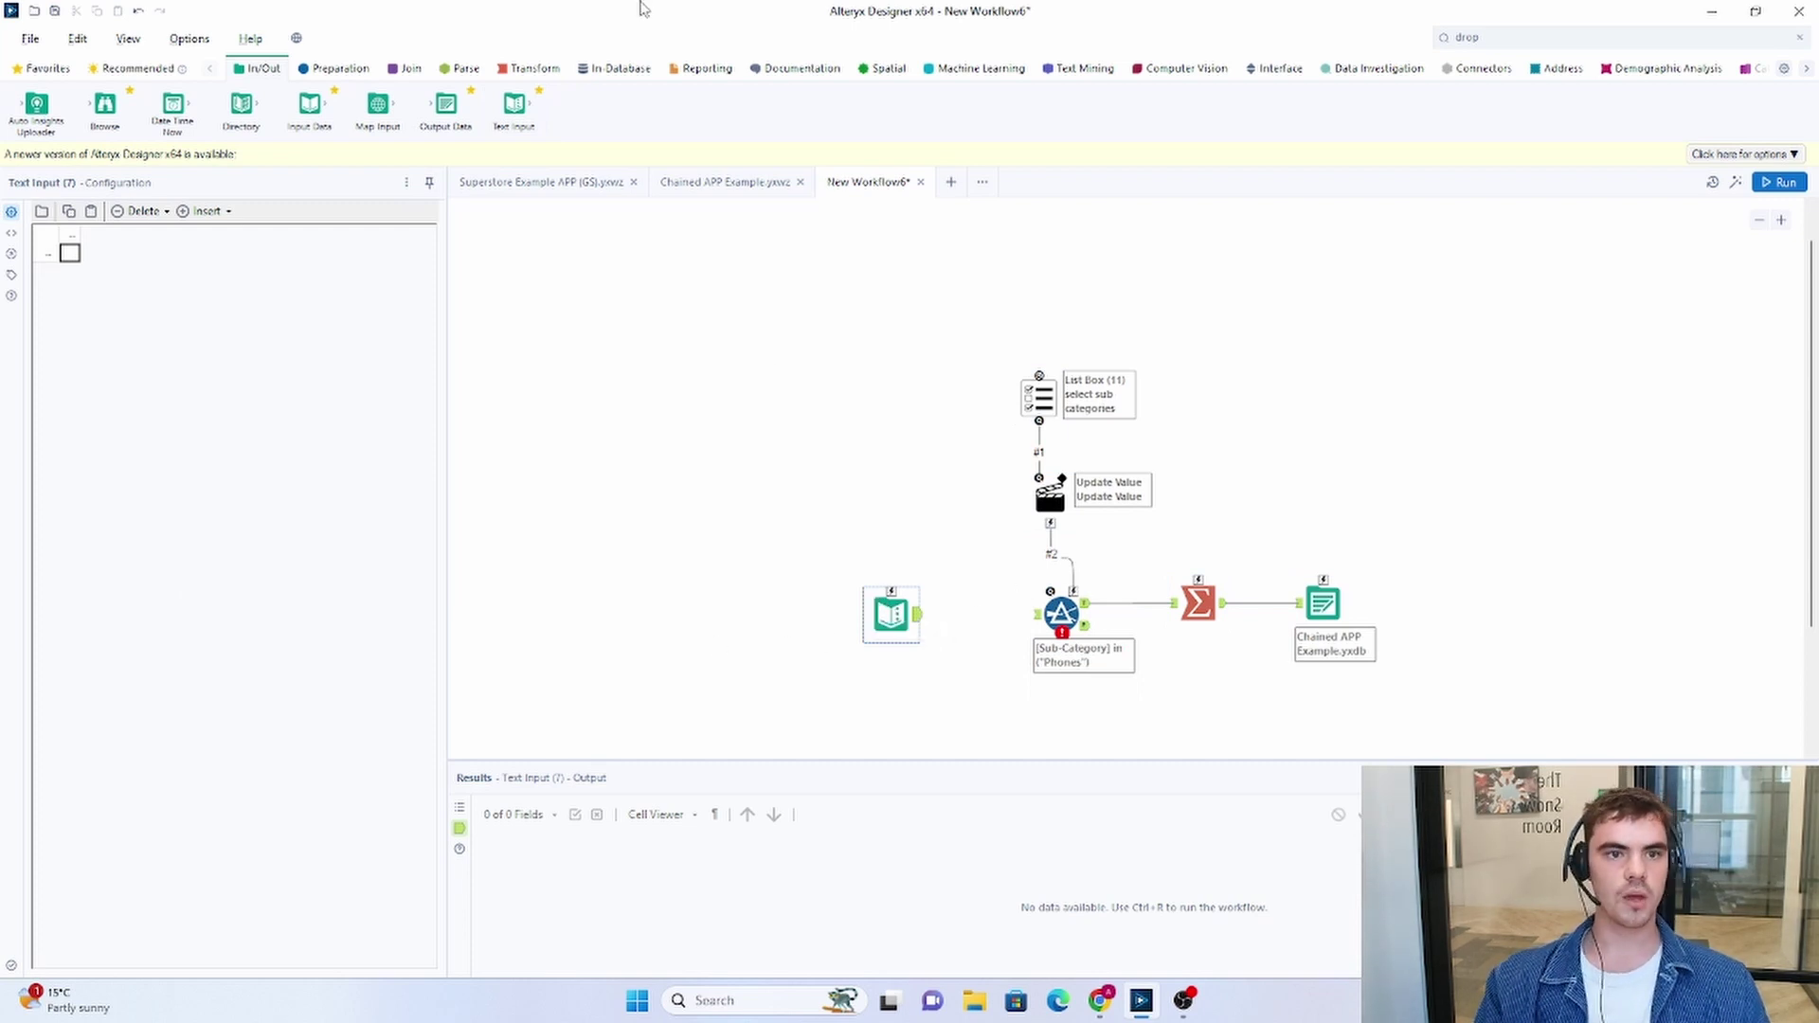
left_click_drag(308, 100, 800, 592)
left_click(830, 607)
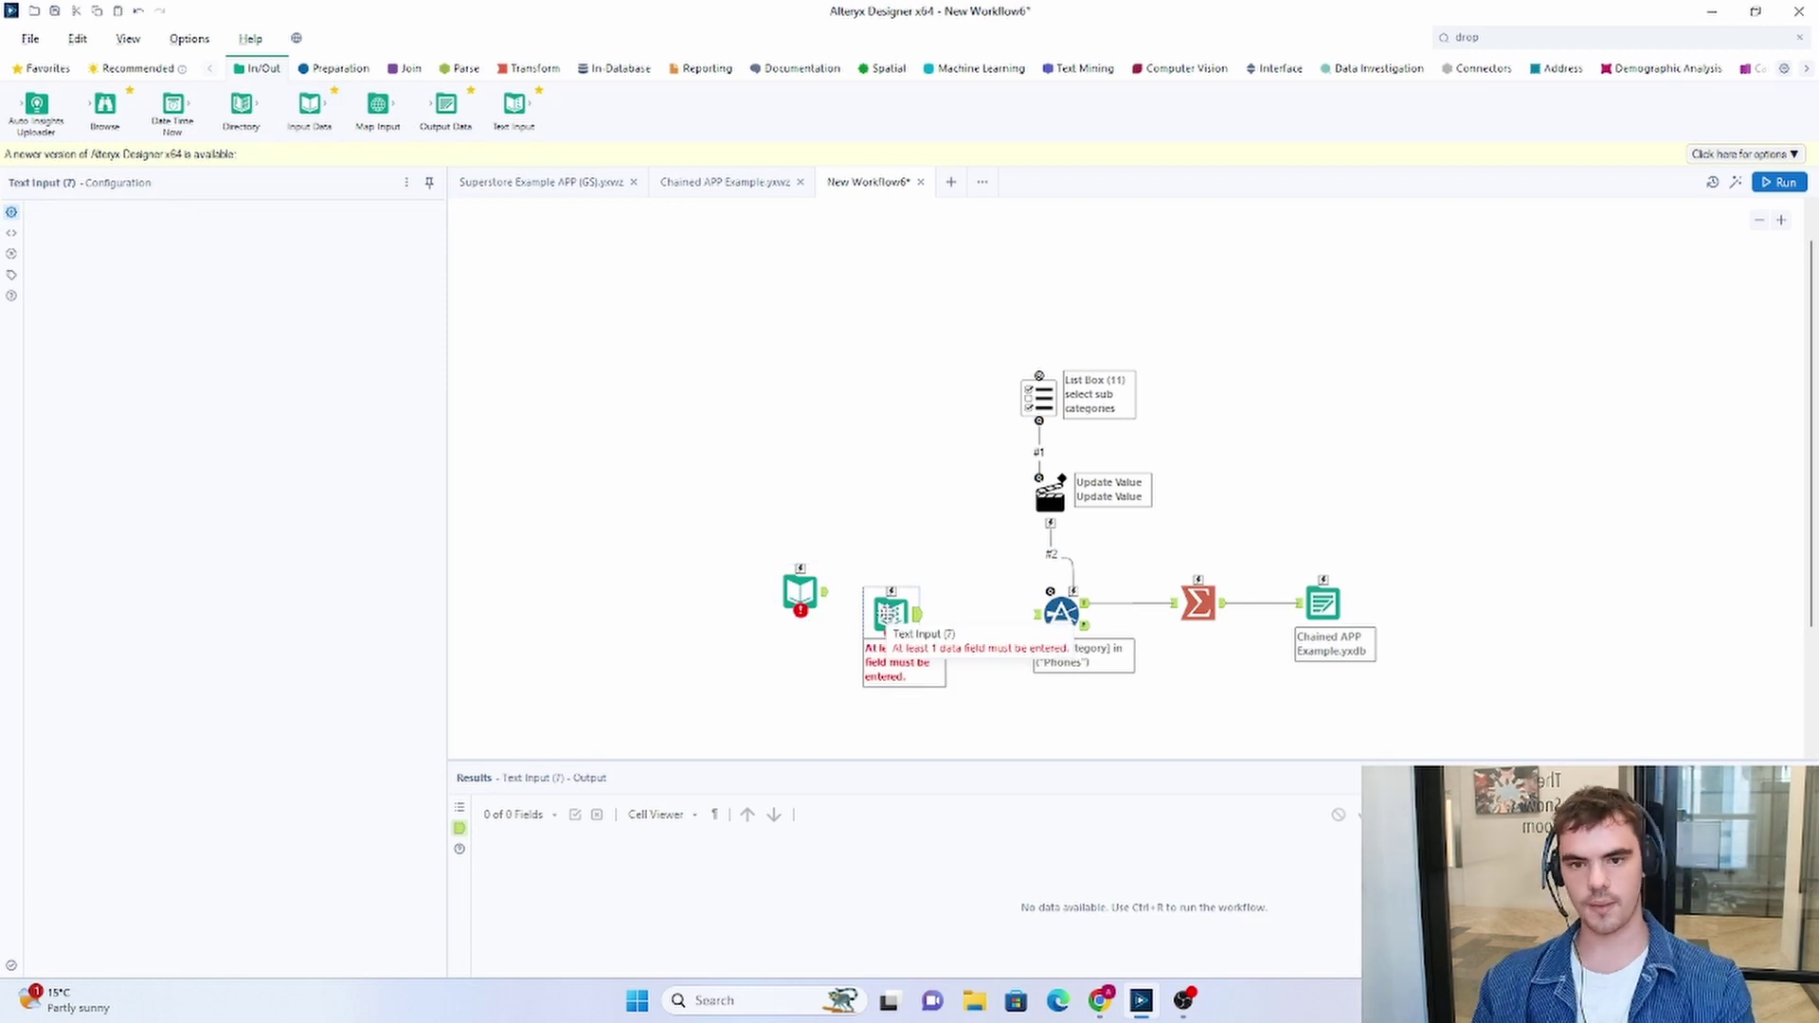
left_click(890, 614)
key("Delete")
left_click_drag(800, 592, 1039, 614)
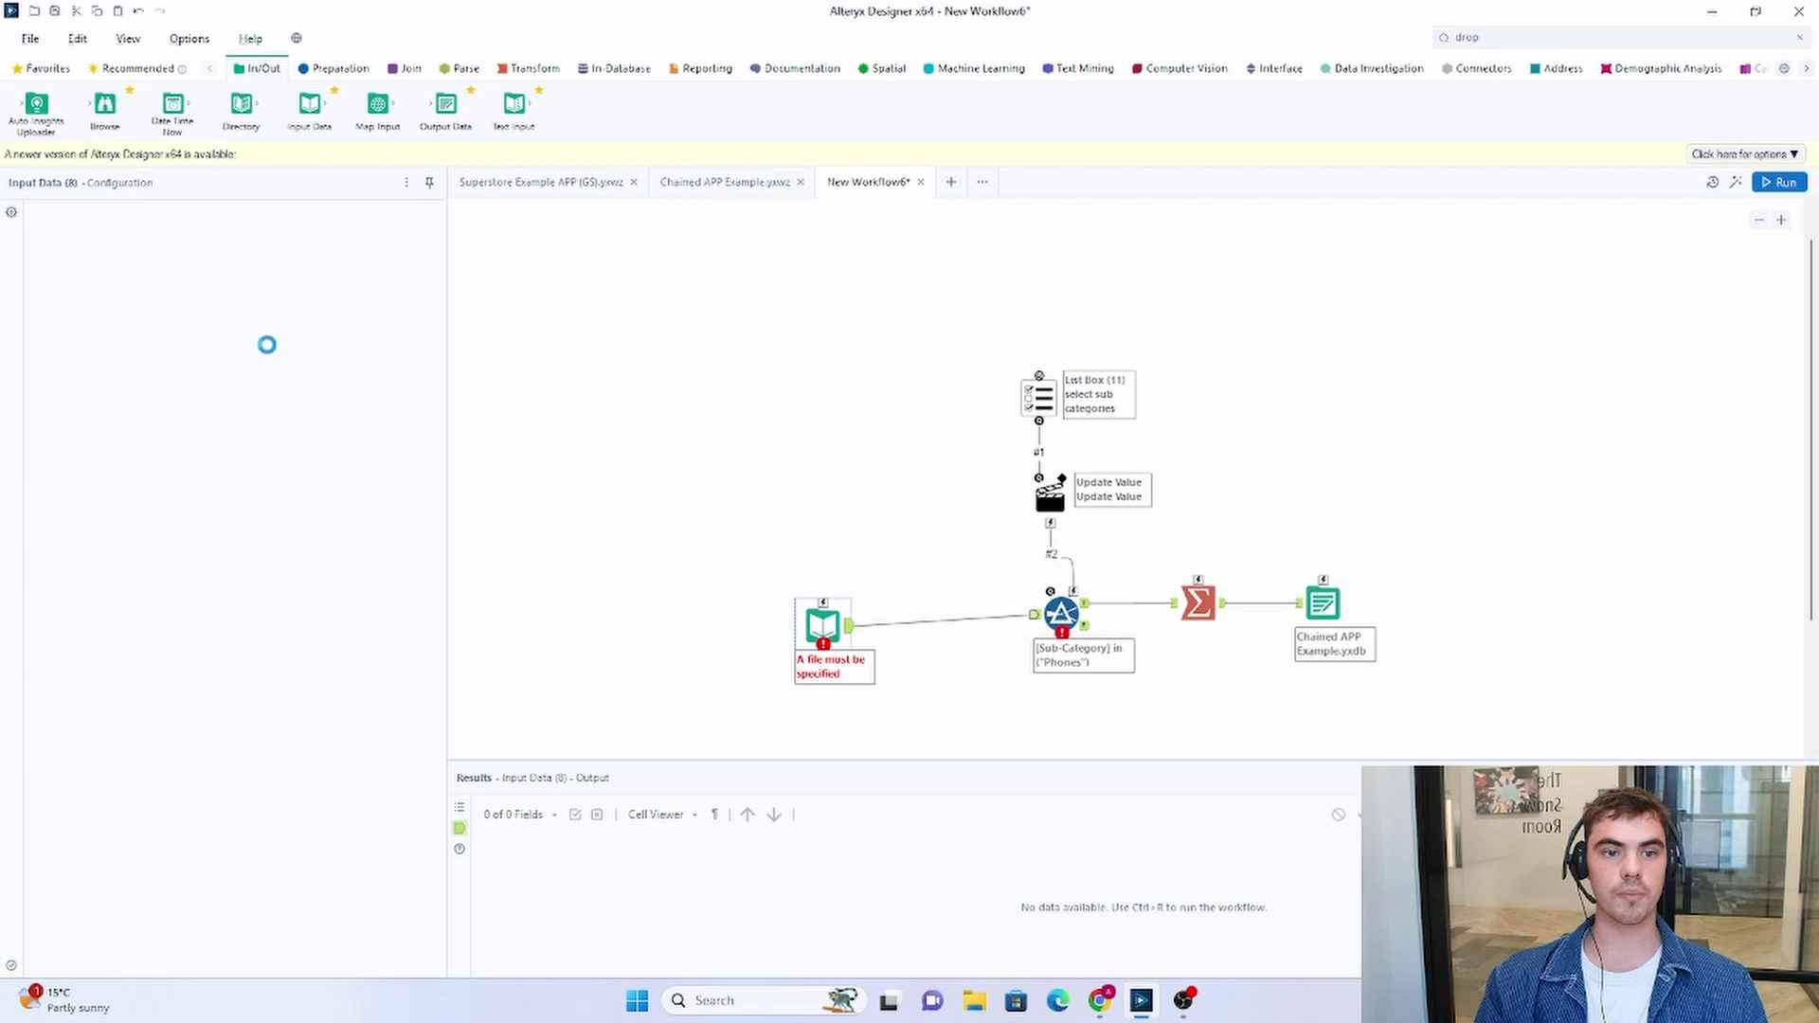
- Browse for the input's data file in the Alteryx Advanced folder, then cancel for now
left_click(195, 258)
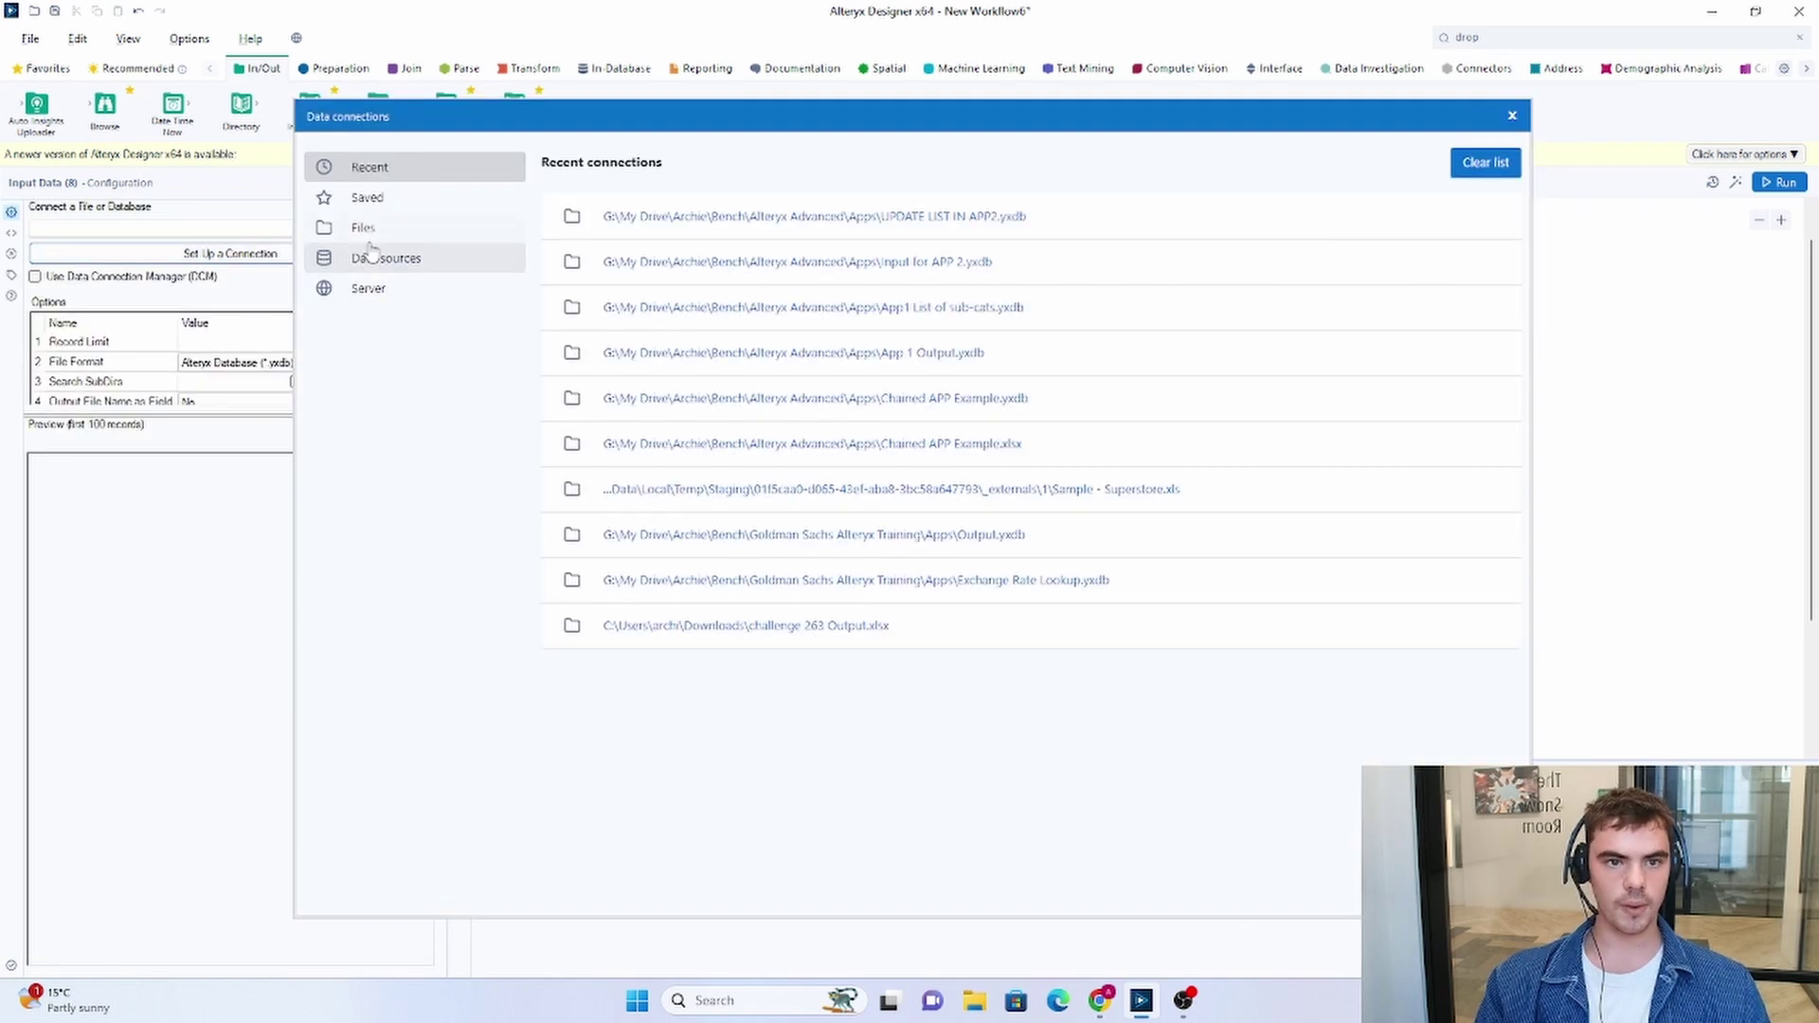
left_click(397, 229)
left_click(1119, 256)
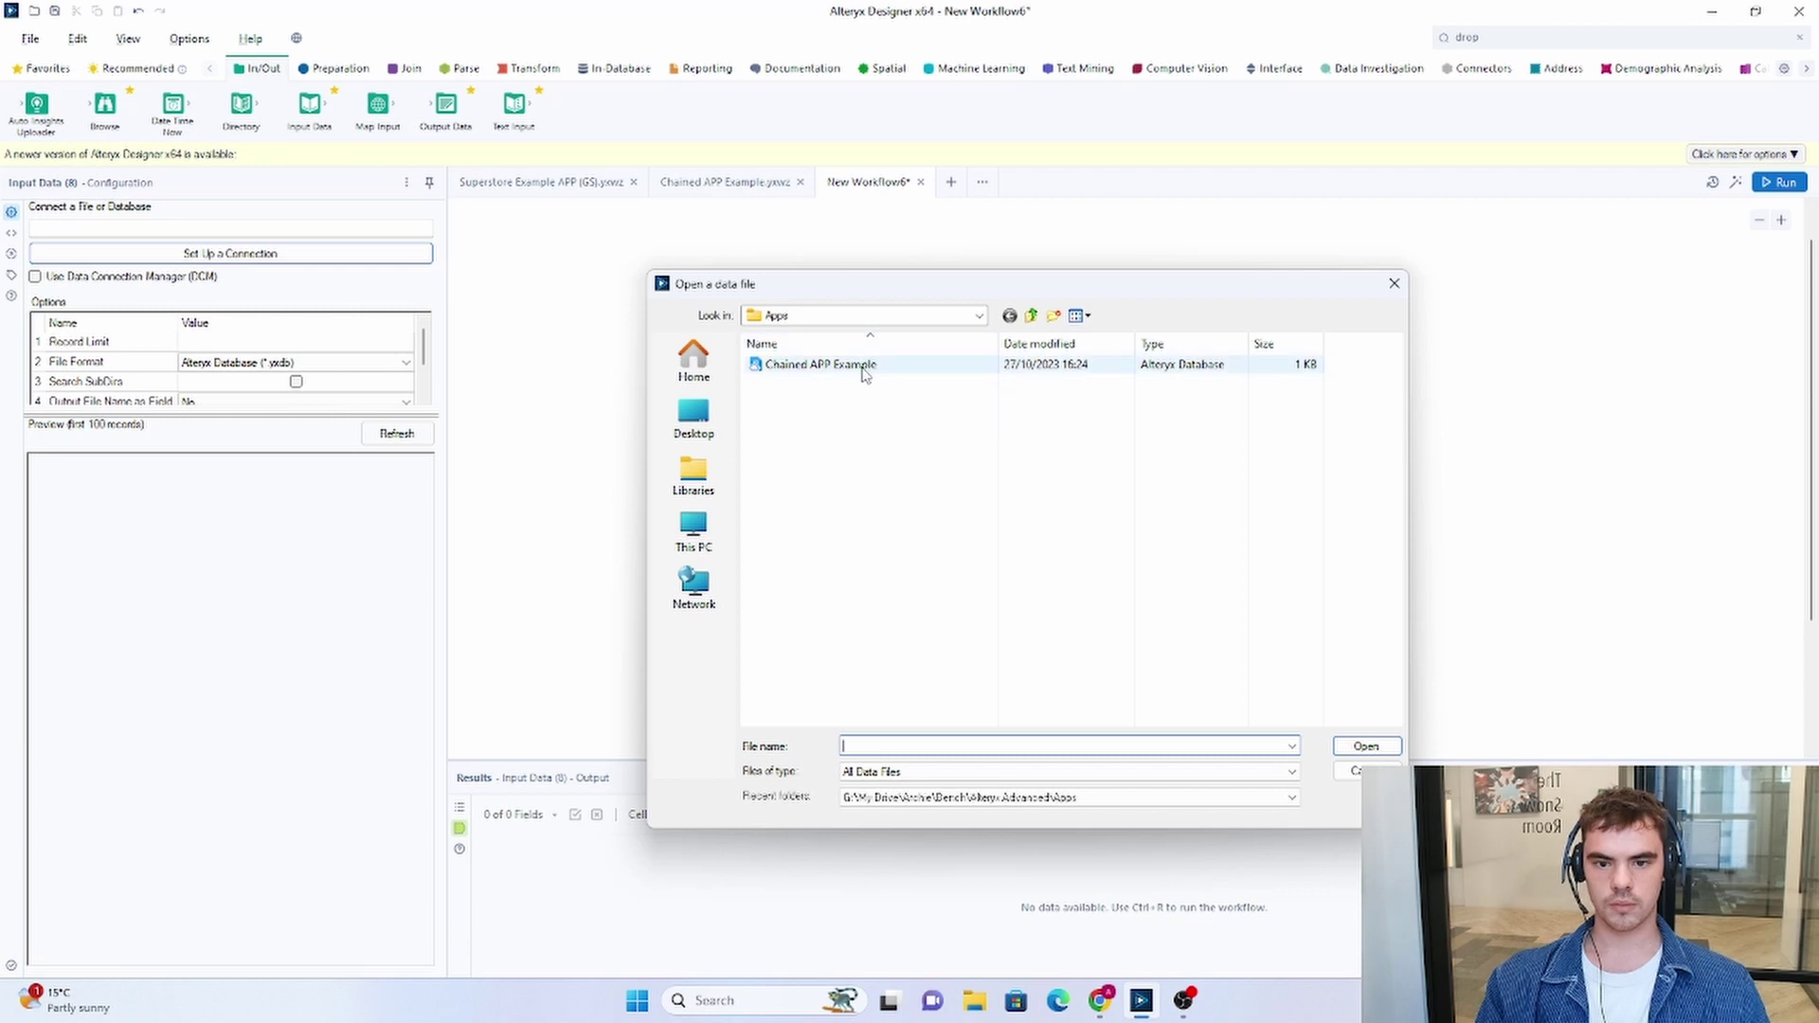
left_click(853, 323)
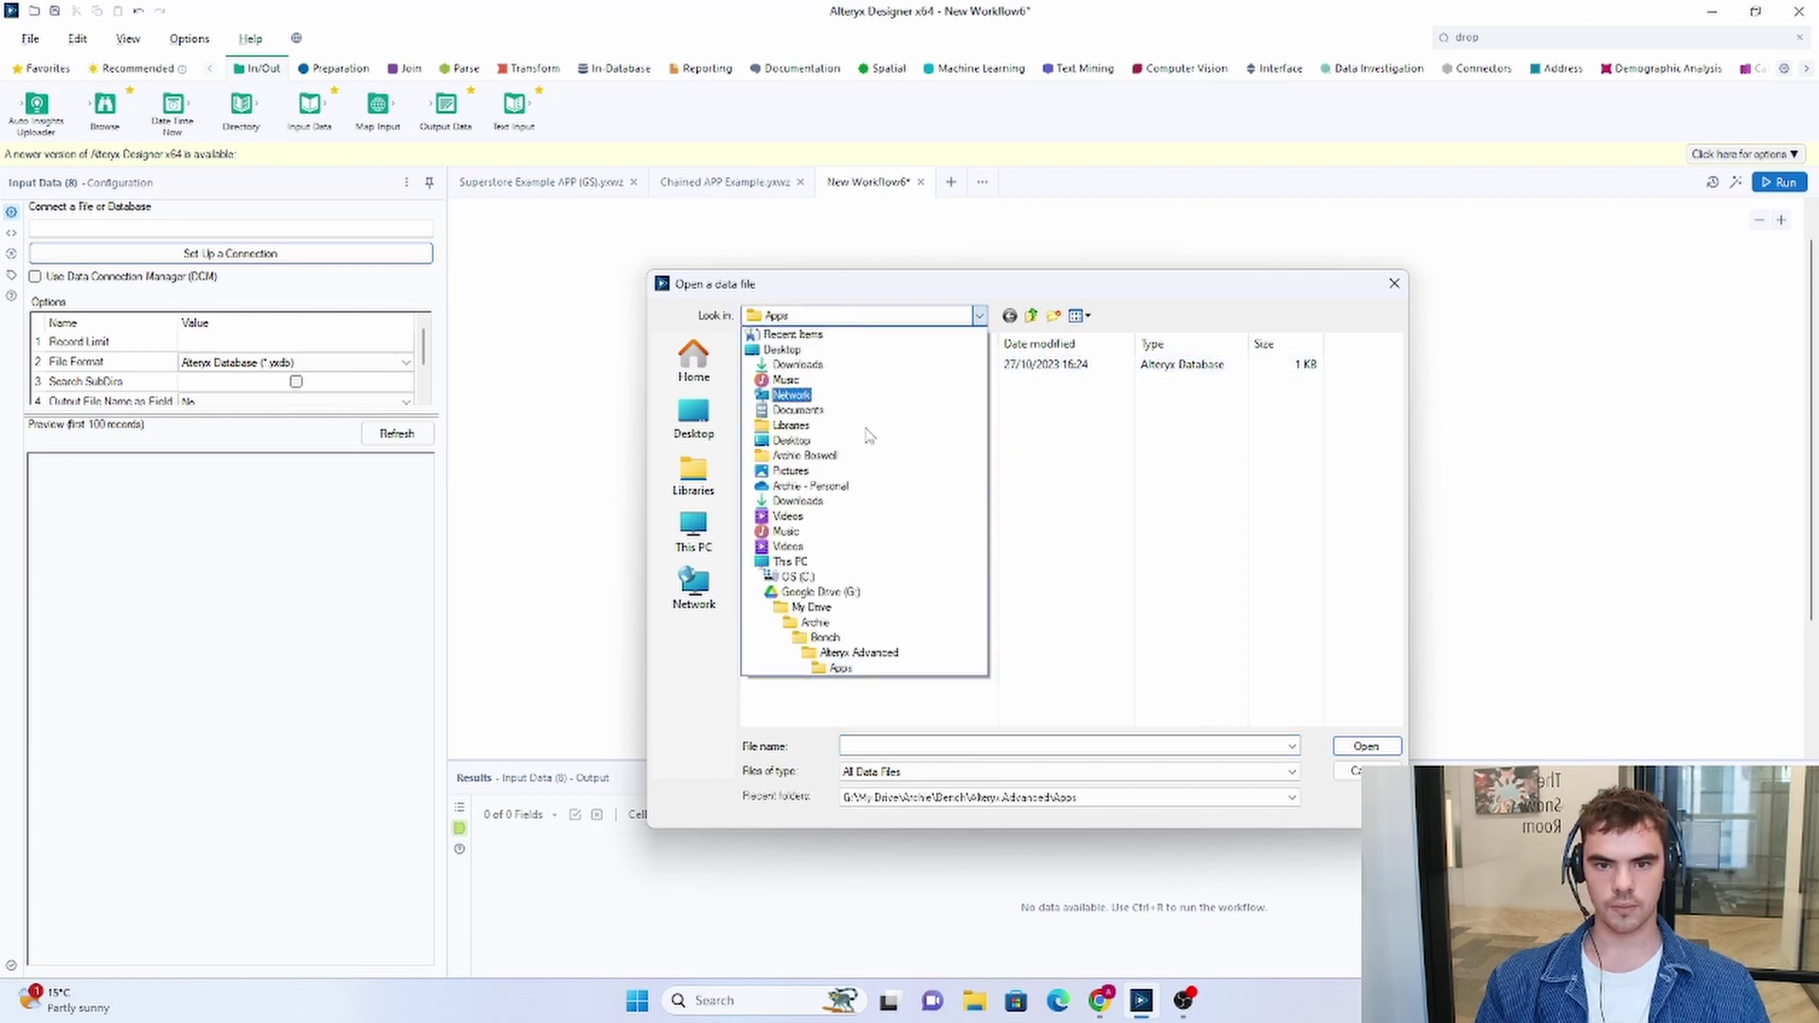
left_click(855, 656)
key("Escape")
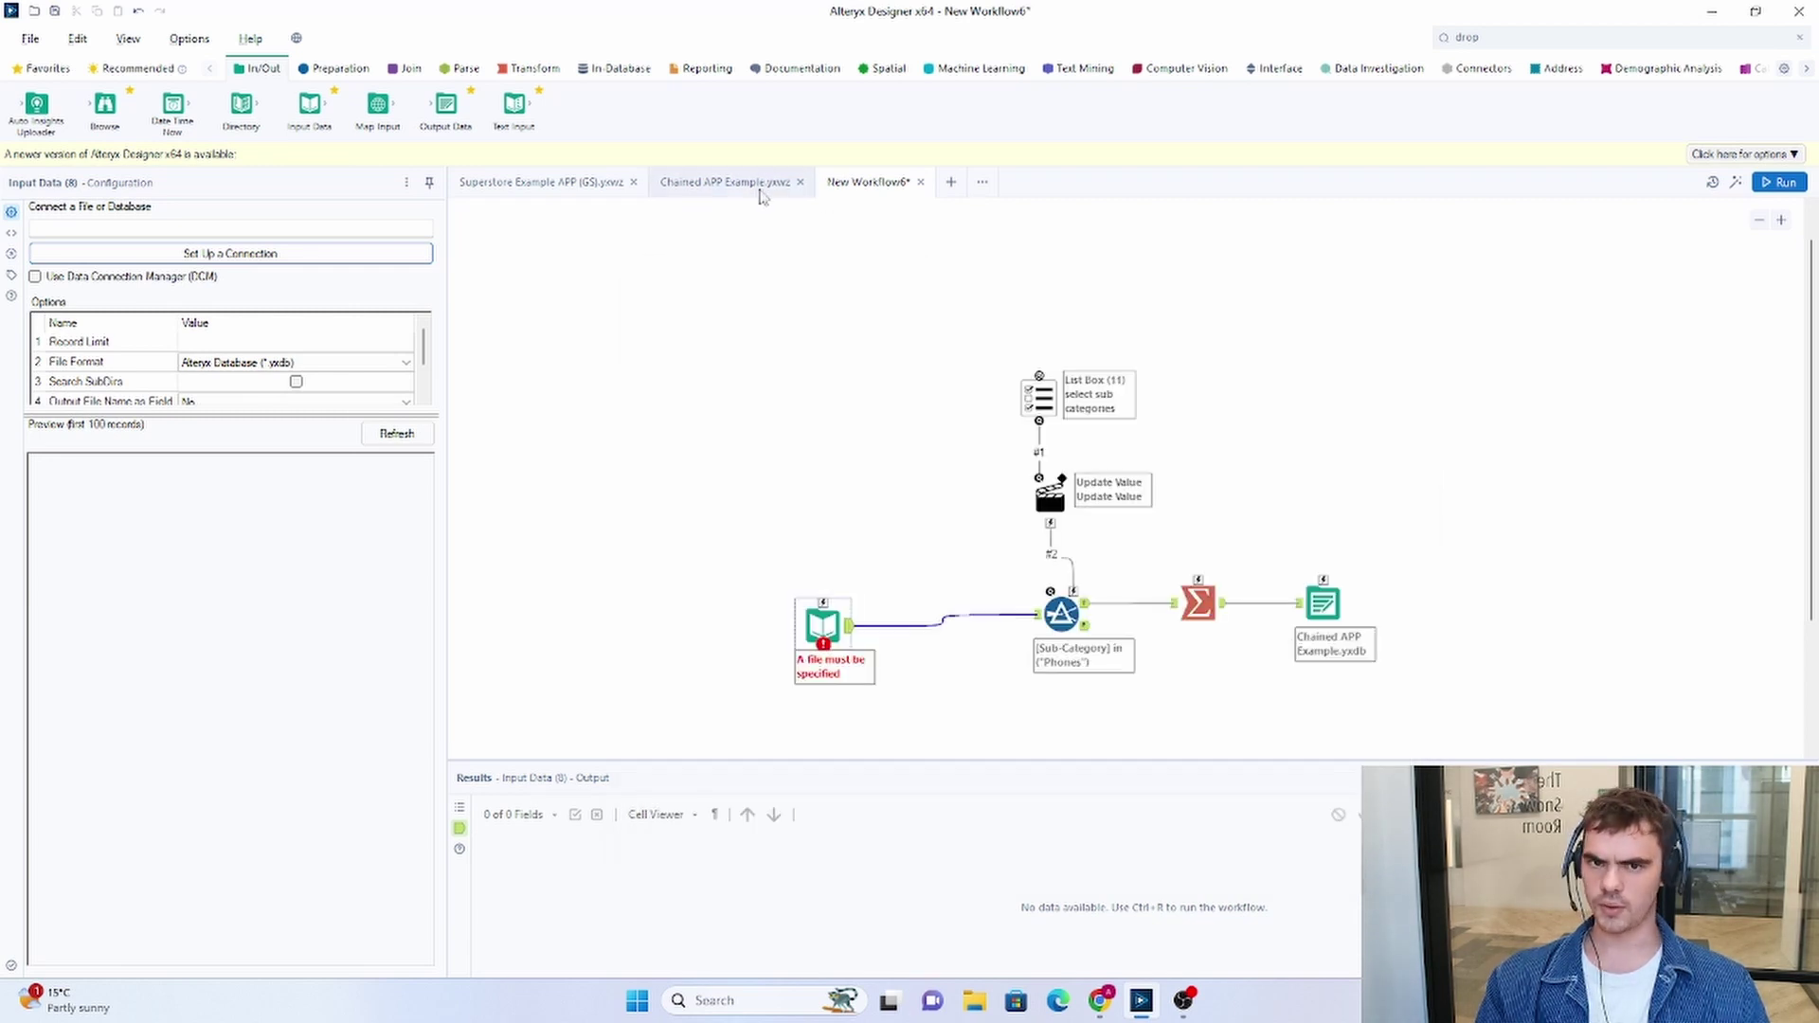
- Run Chained APP Example, then point New Workflow6's Input Data at Input for APP 2.yxdb
left_click(1779, 185)
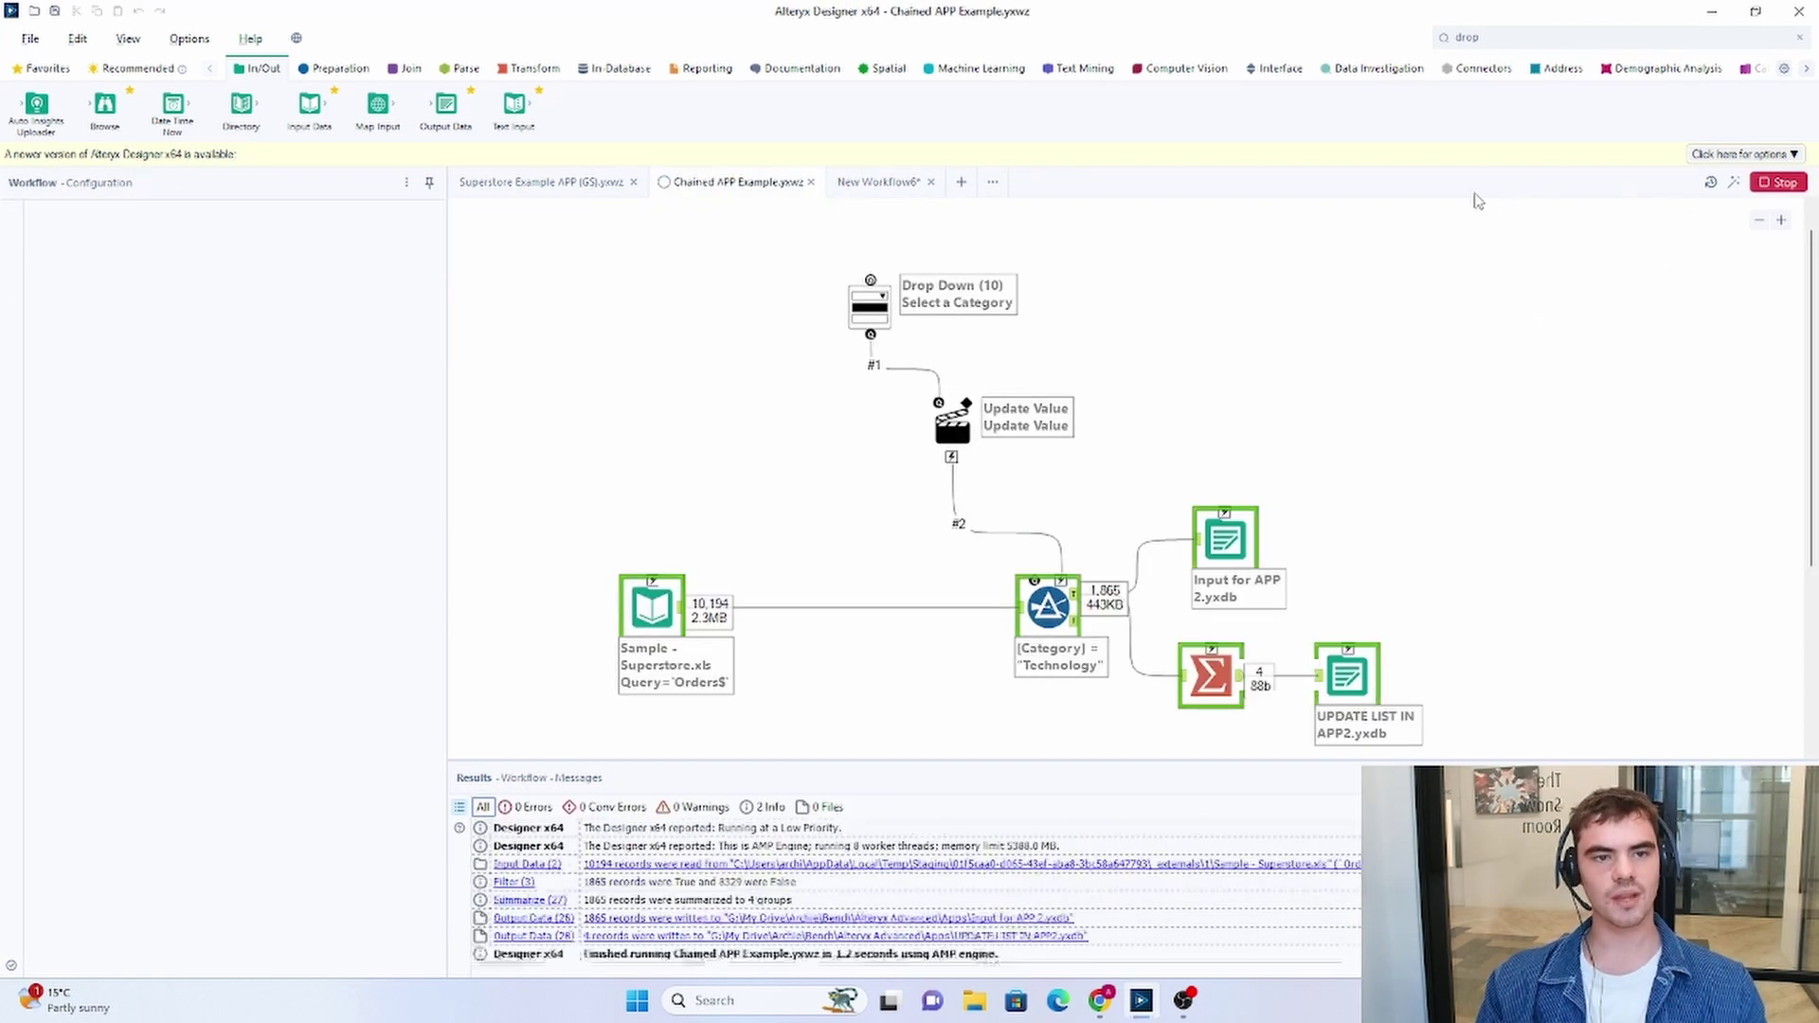
left_click(868, 182)
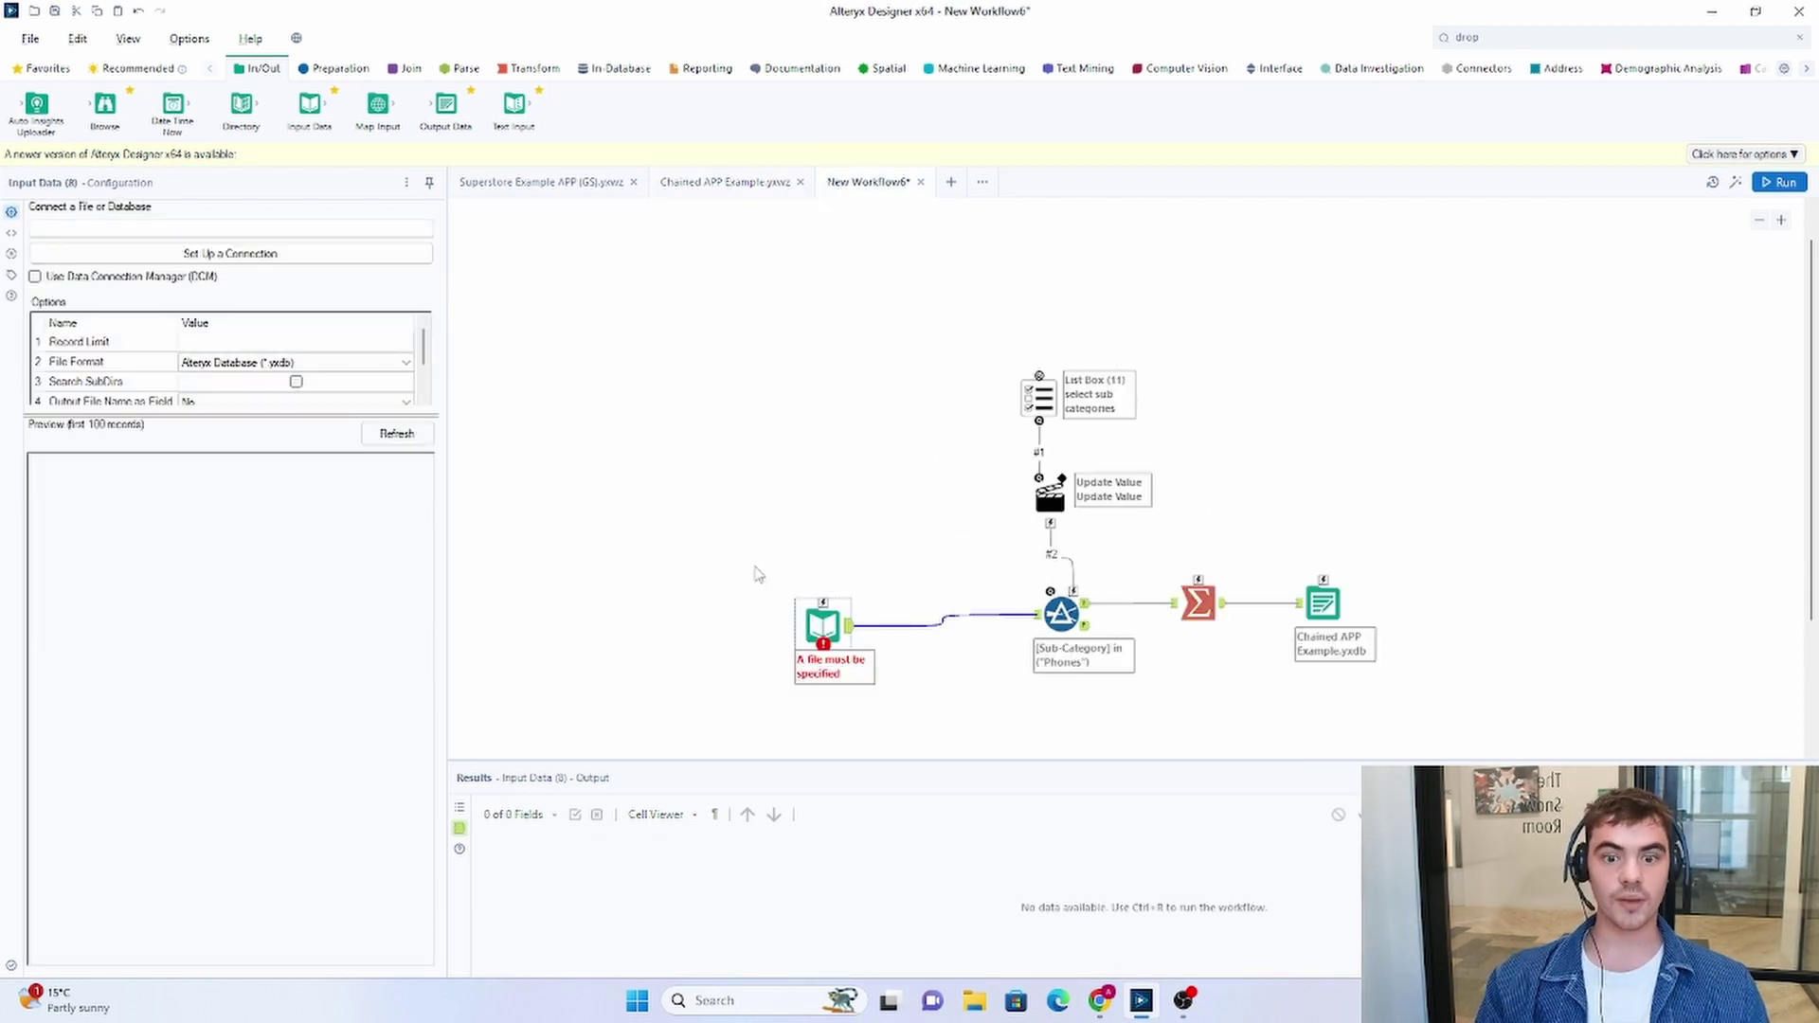
left_click(214, 252)
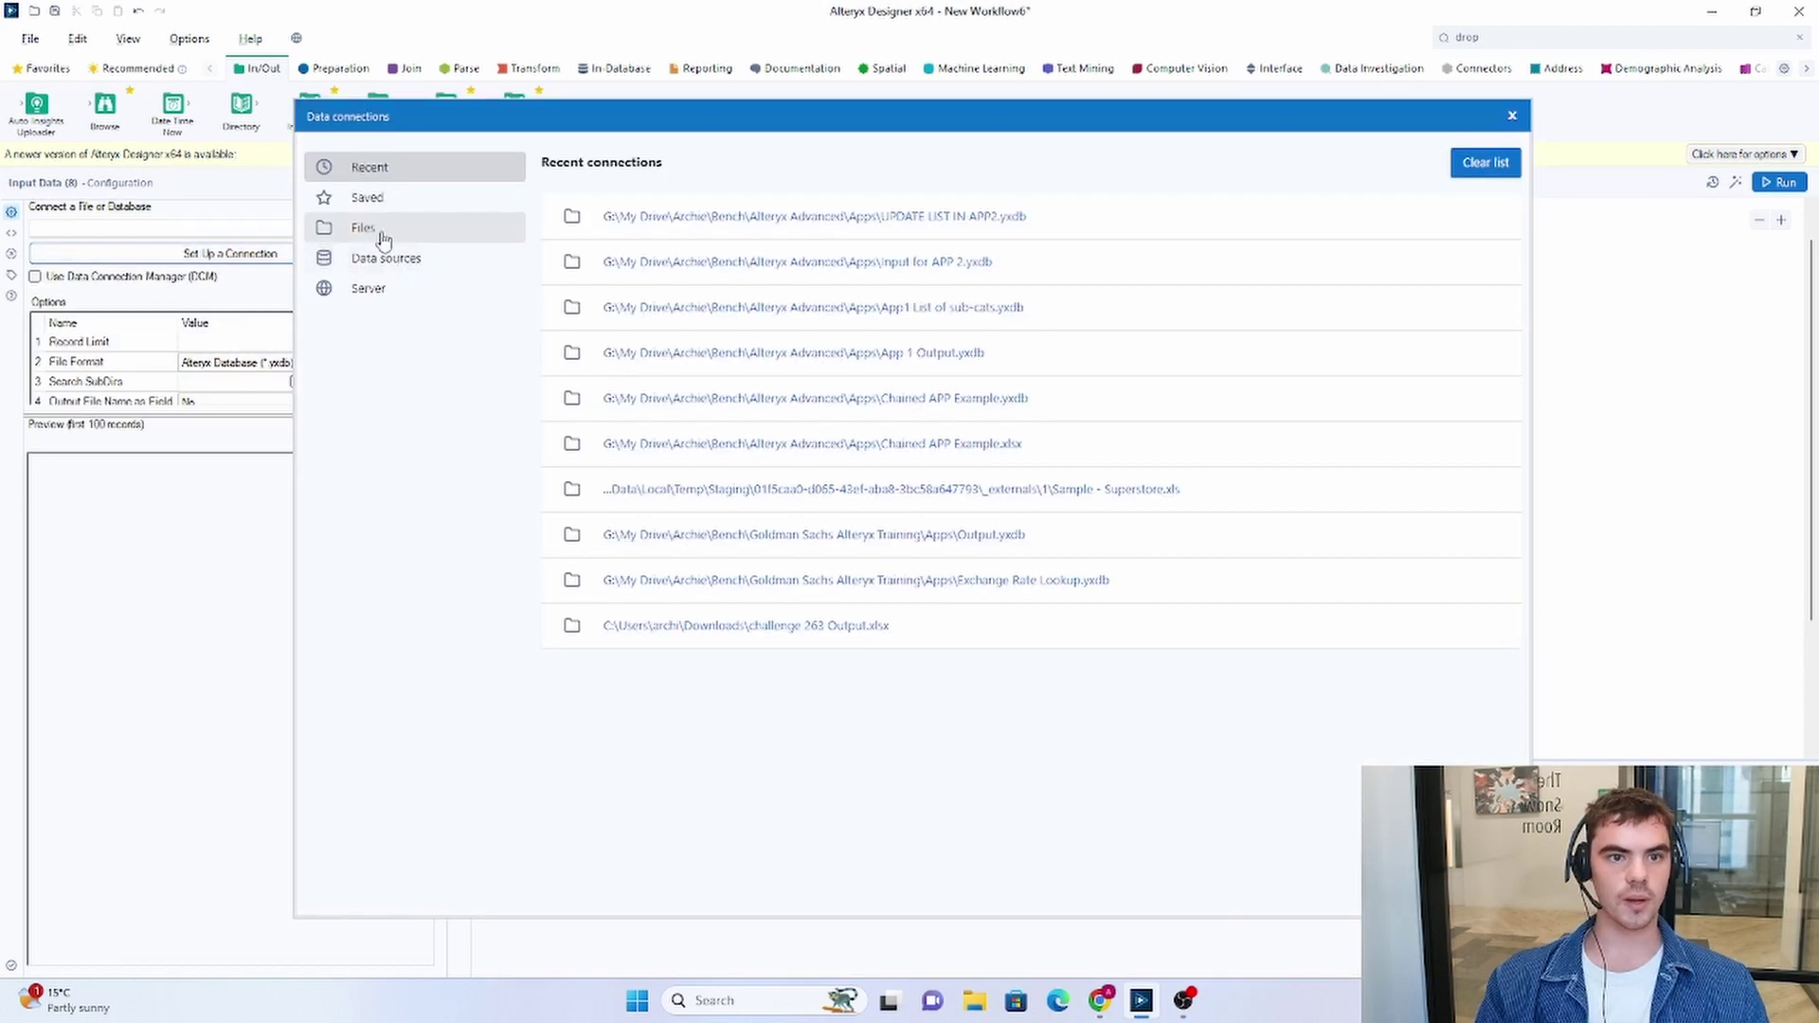
left_click(378, 230)
left_click(1084, 243)
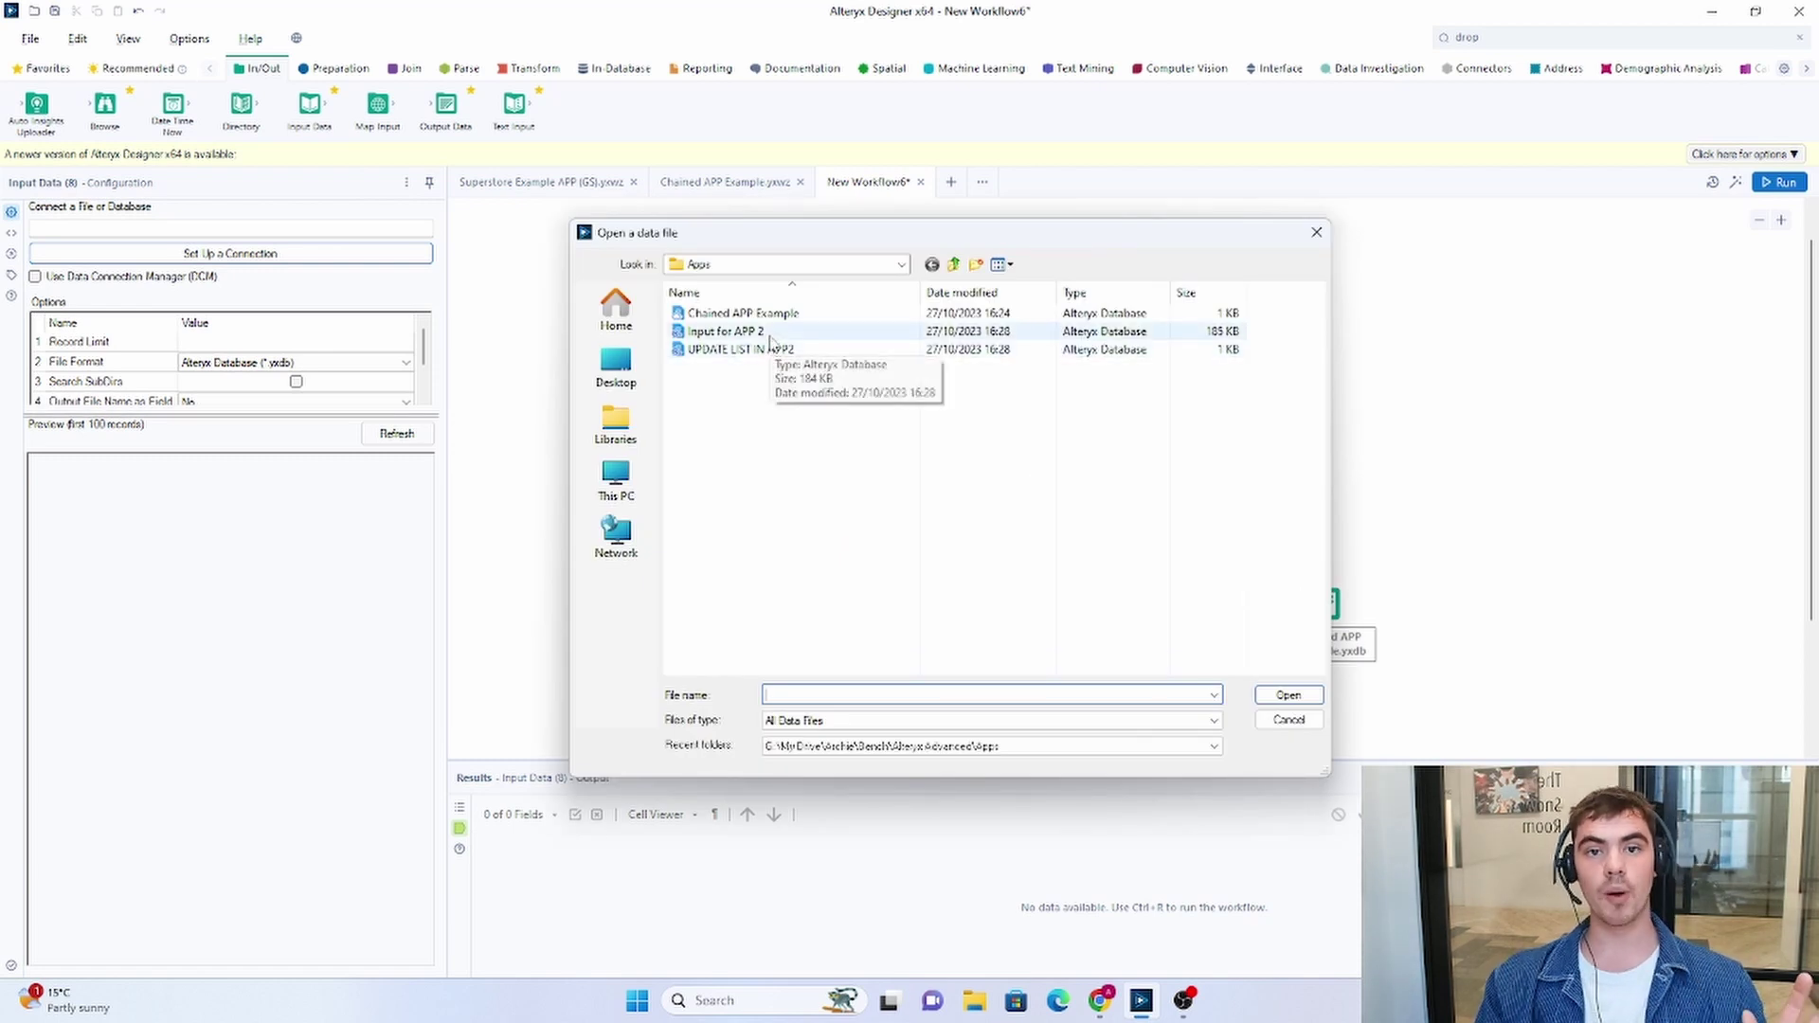
left_click(770, 337)
left_click(1286, 697)
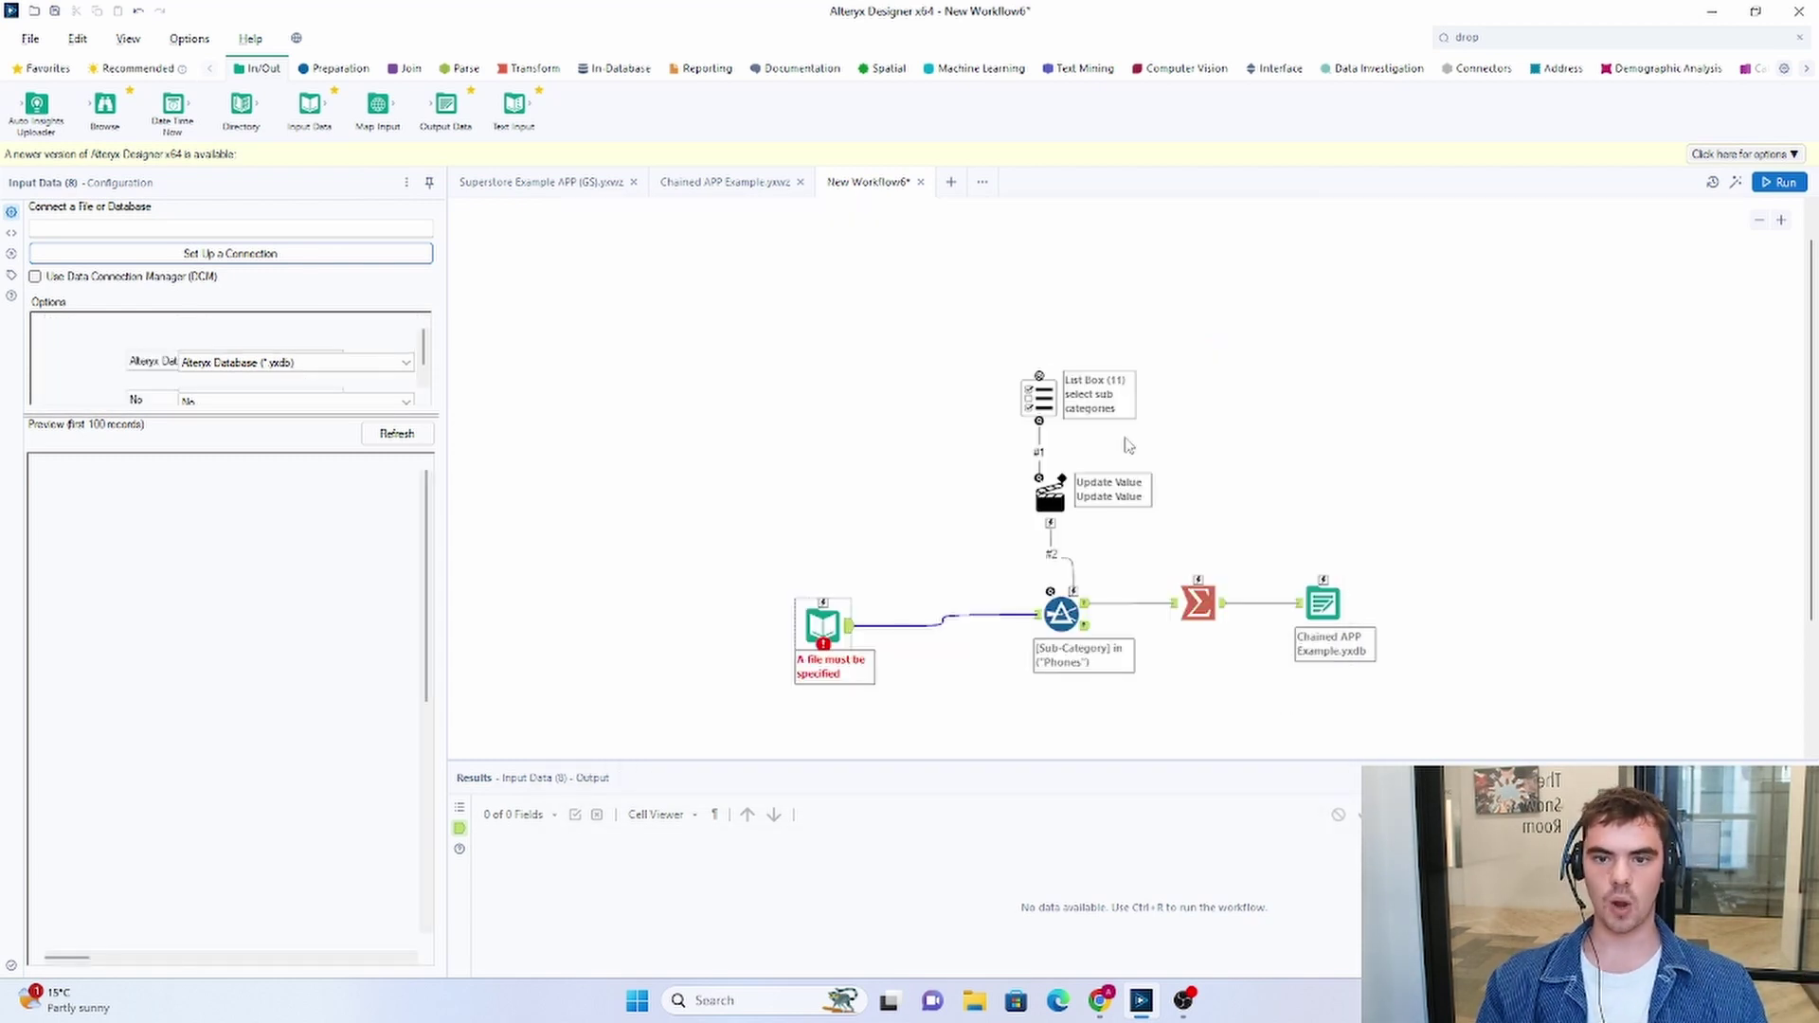
- Run New Workflow6 and inspect the records loaded by the Input Data tool
left_click(1781, 182)
left_click(848, 642)
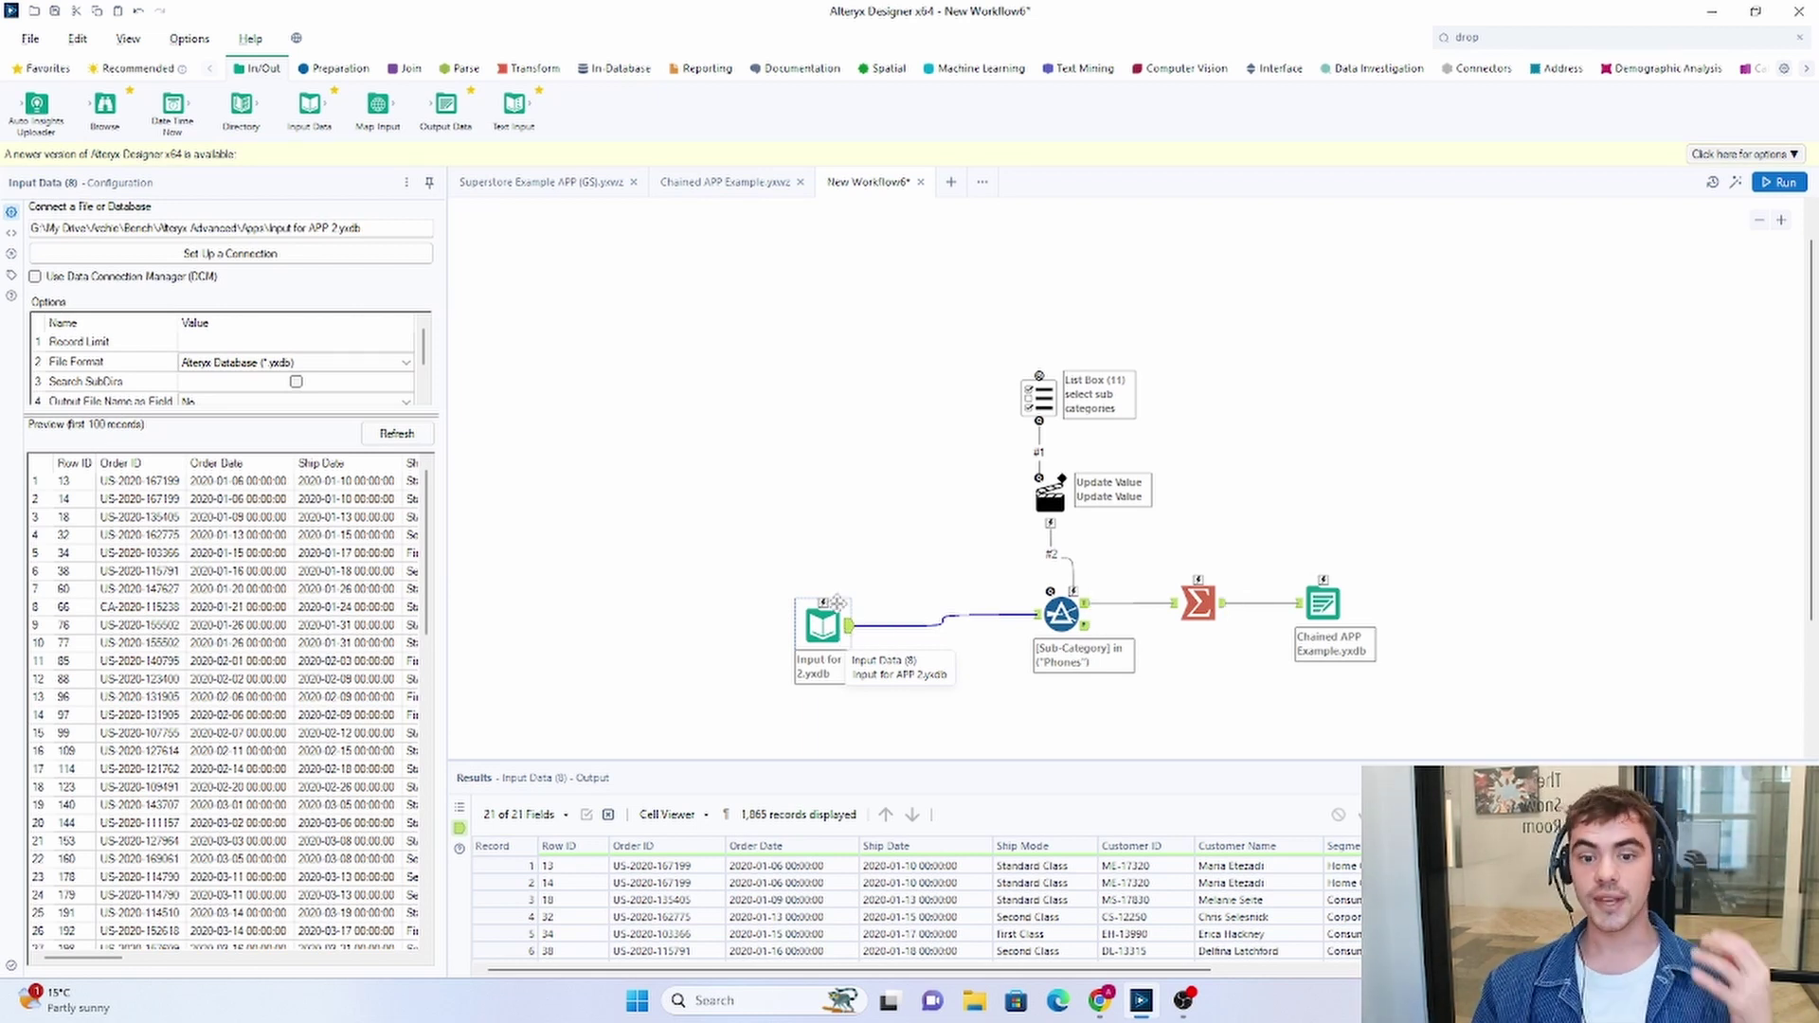
left_click(1039, 399)
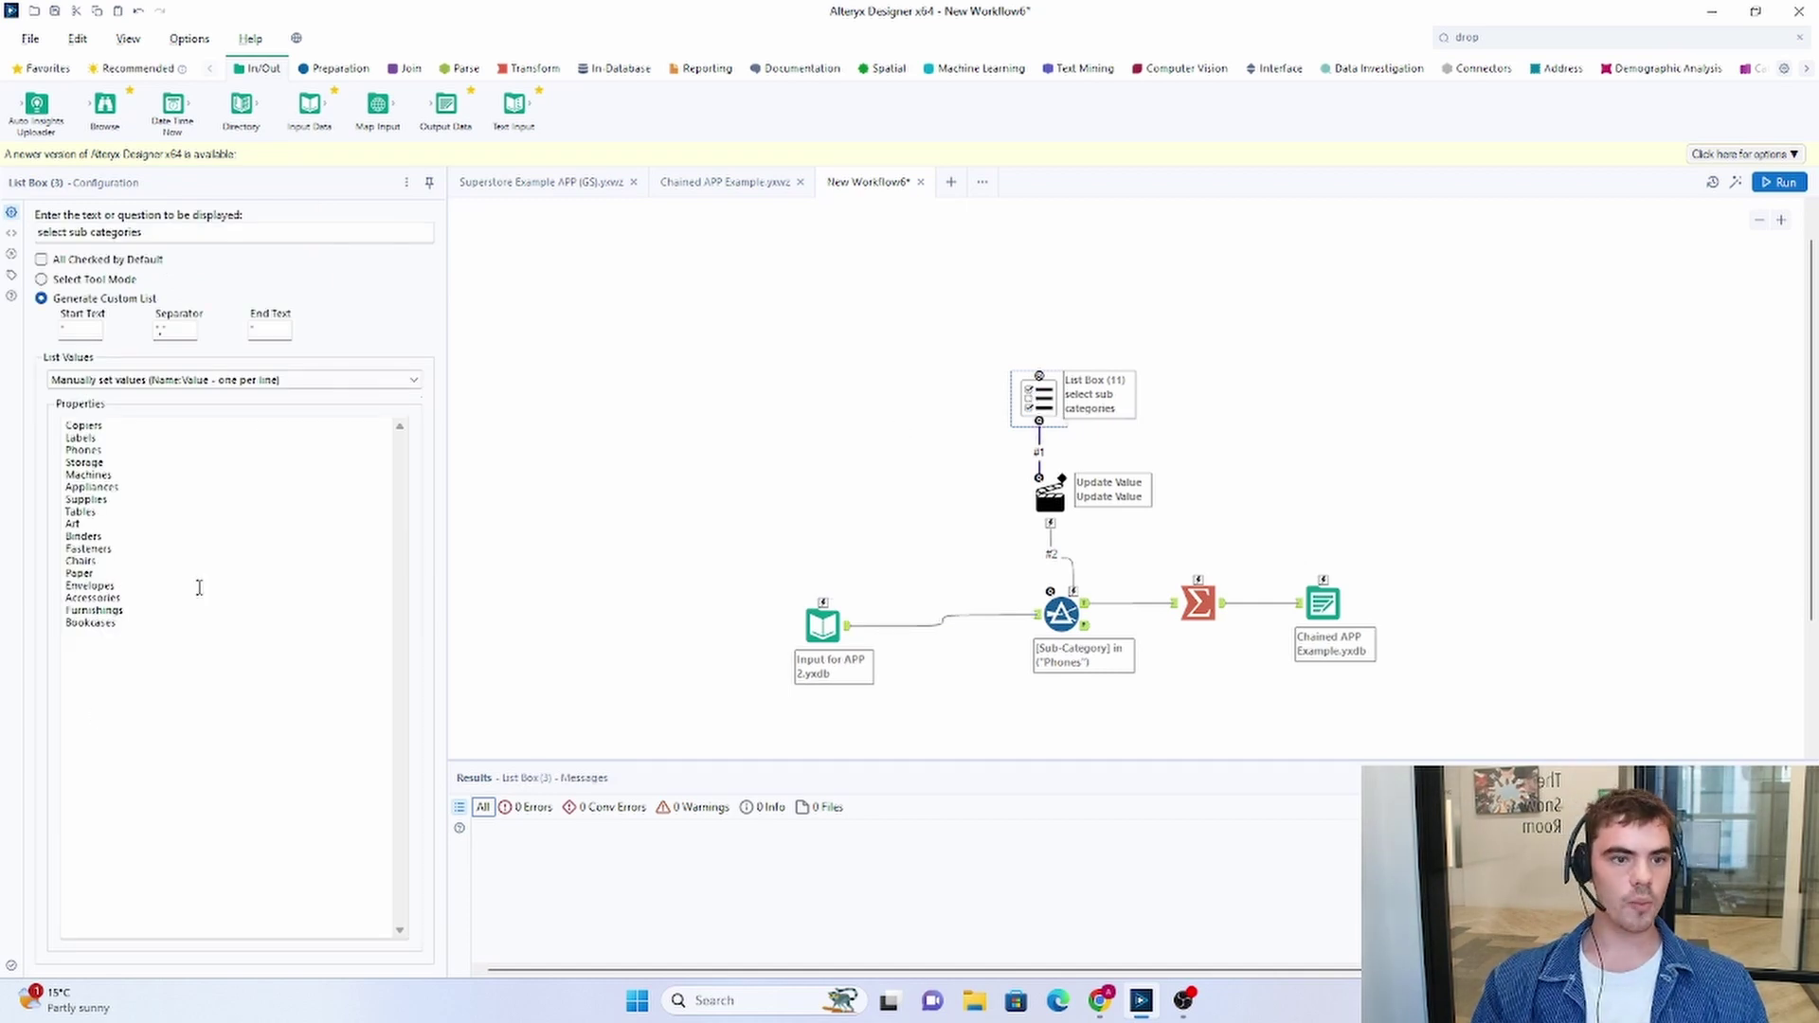
- Set the List Box values to External Source, using the file UPDATE LIST IN APP2.yxdb
left_click(166, 381)
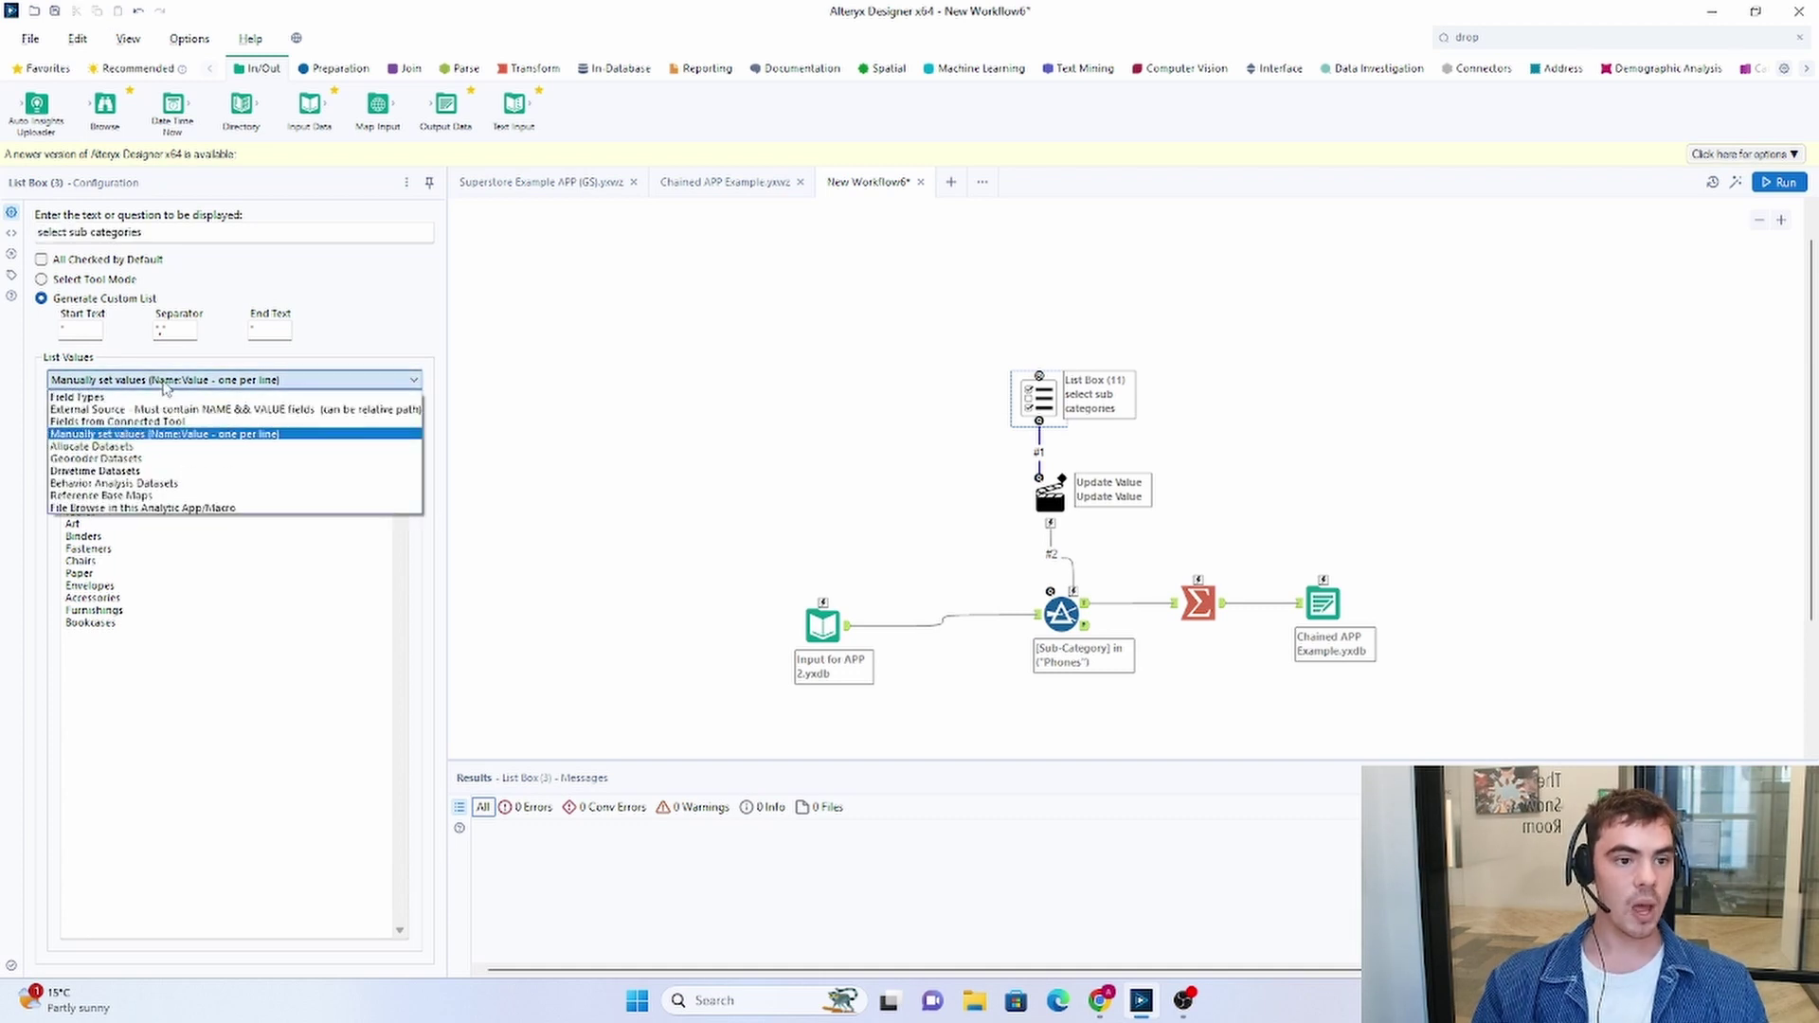
left_click(171, 409)
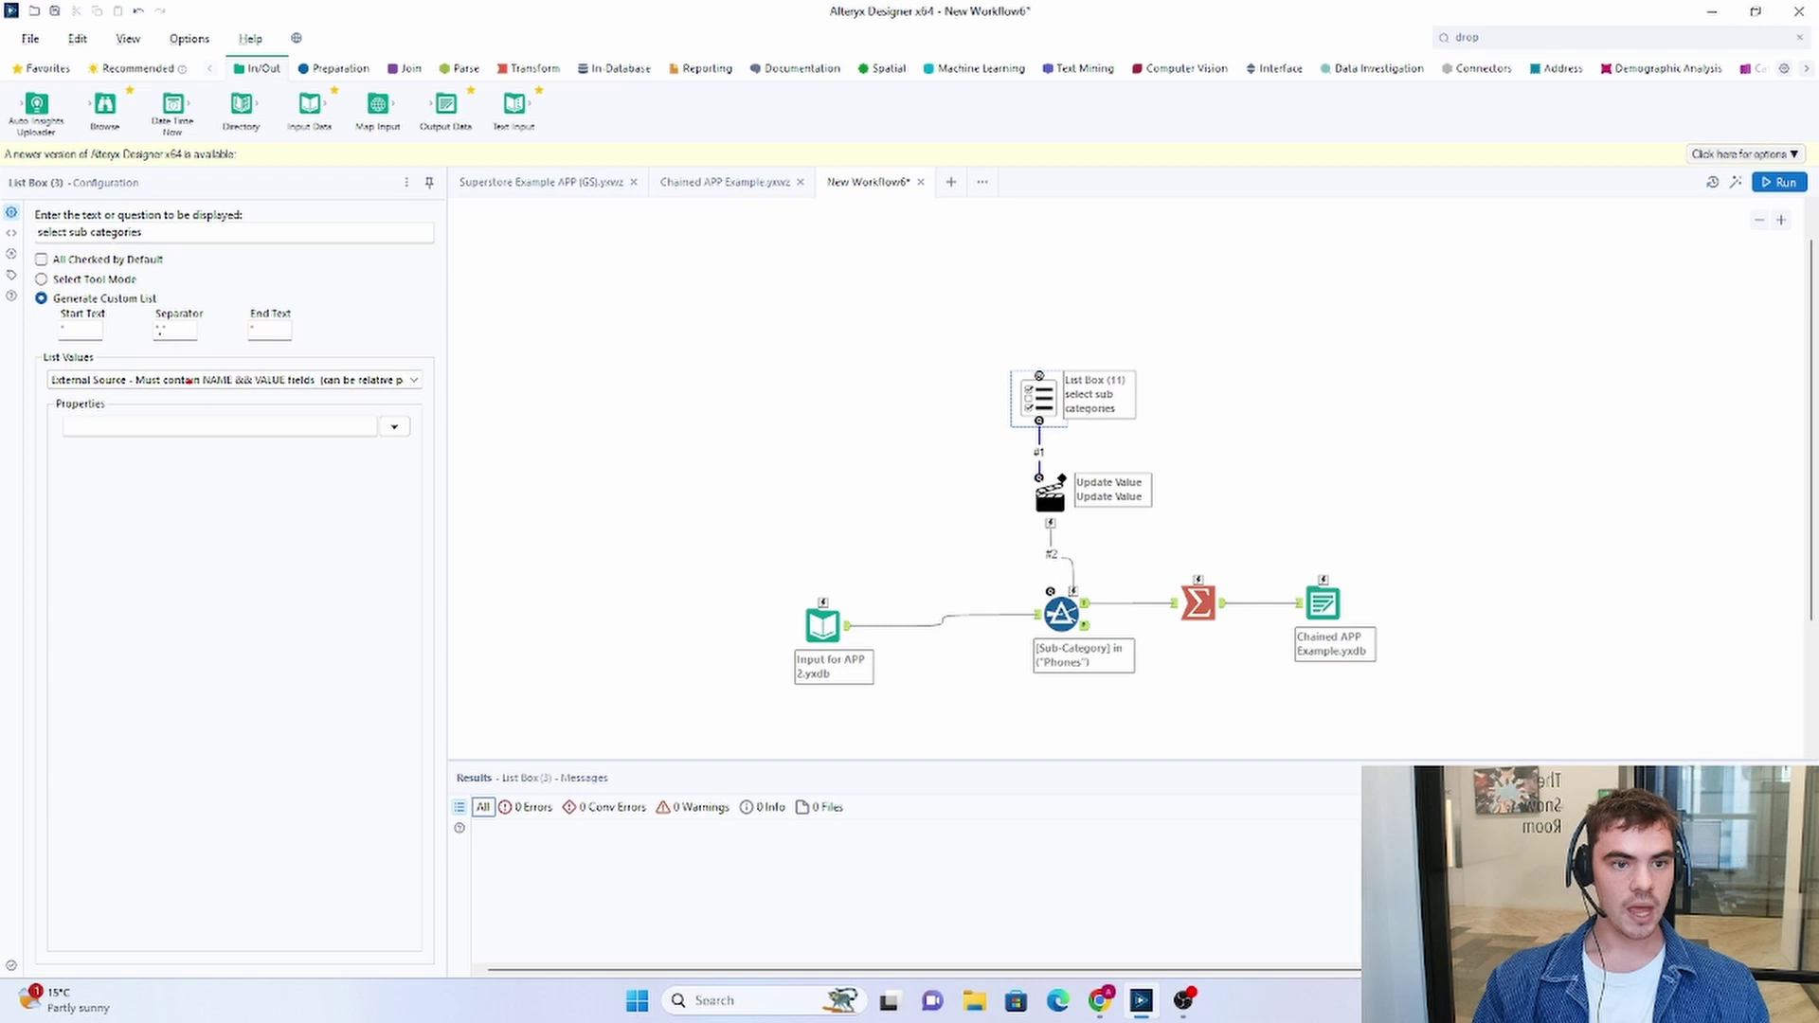
mouse_move(200, 365)
left_mouse_down()
mouse_move(326, 398)
mouse_move(292, 395)
left_mouse_up()
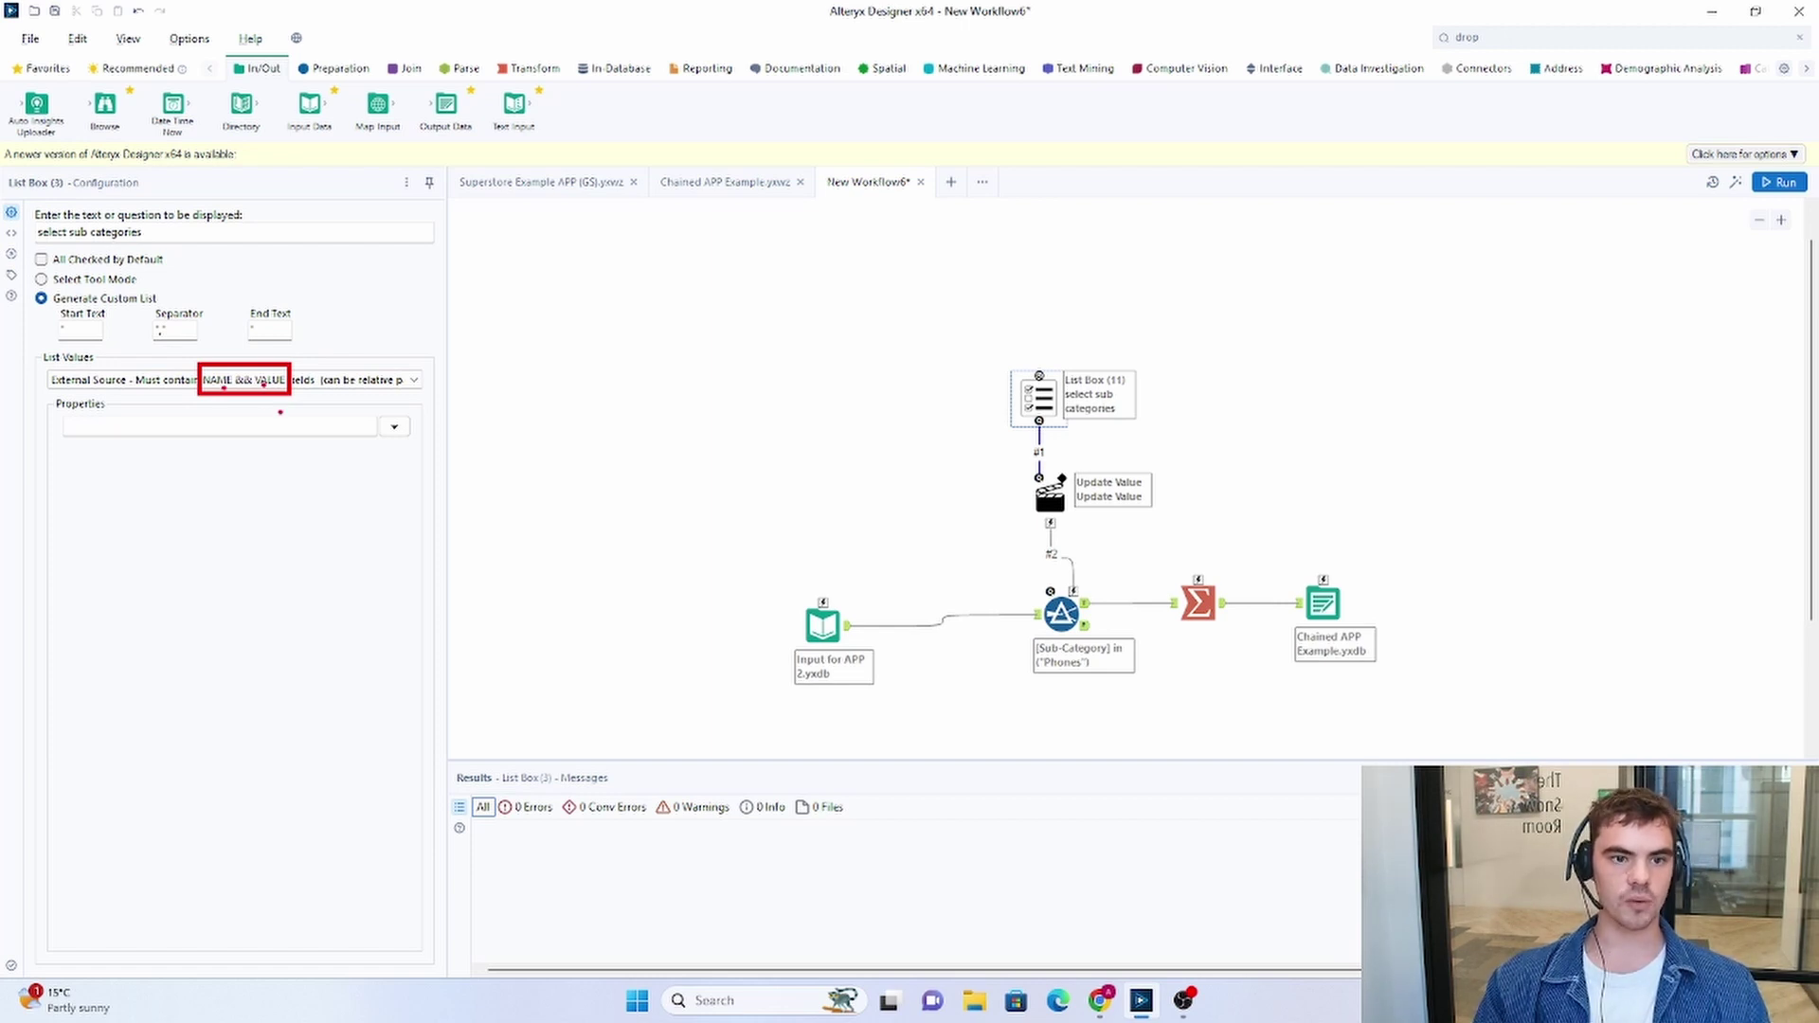
left_click(394, 427)
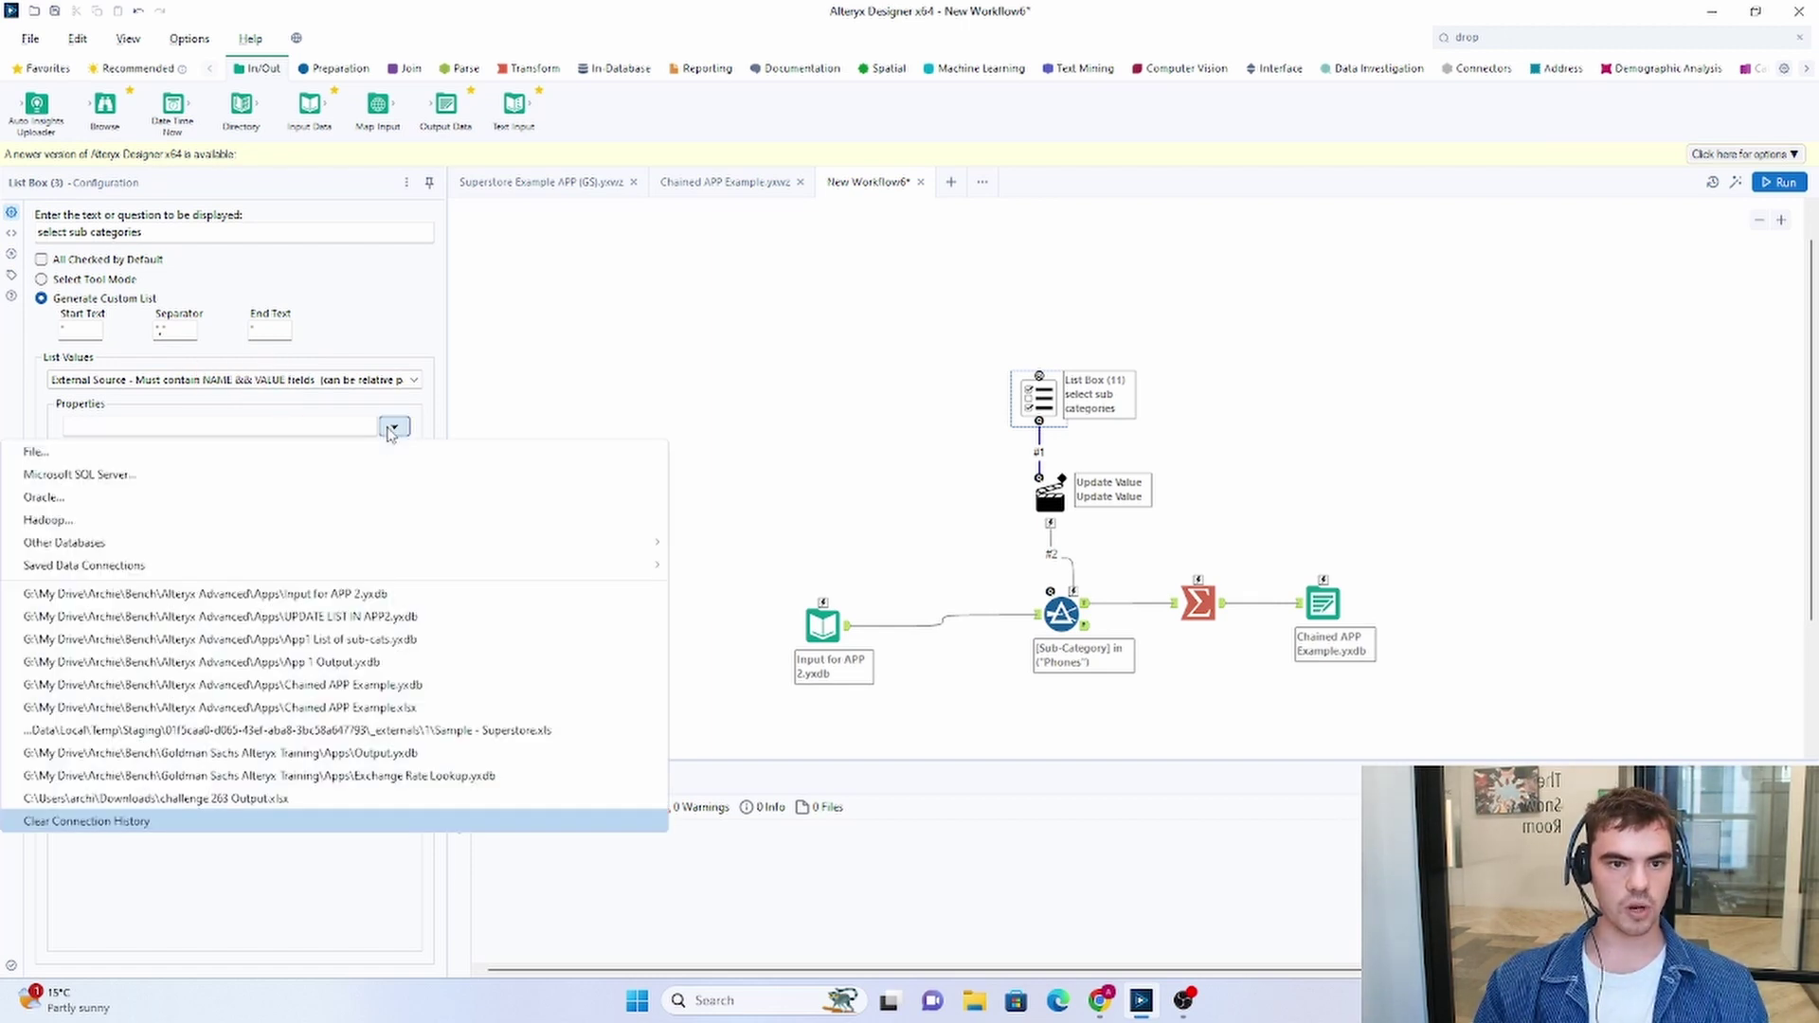
left_click(333, 459)
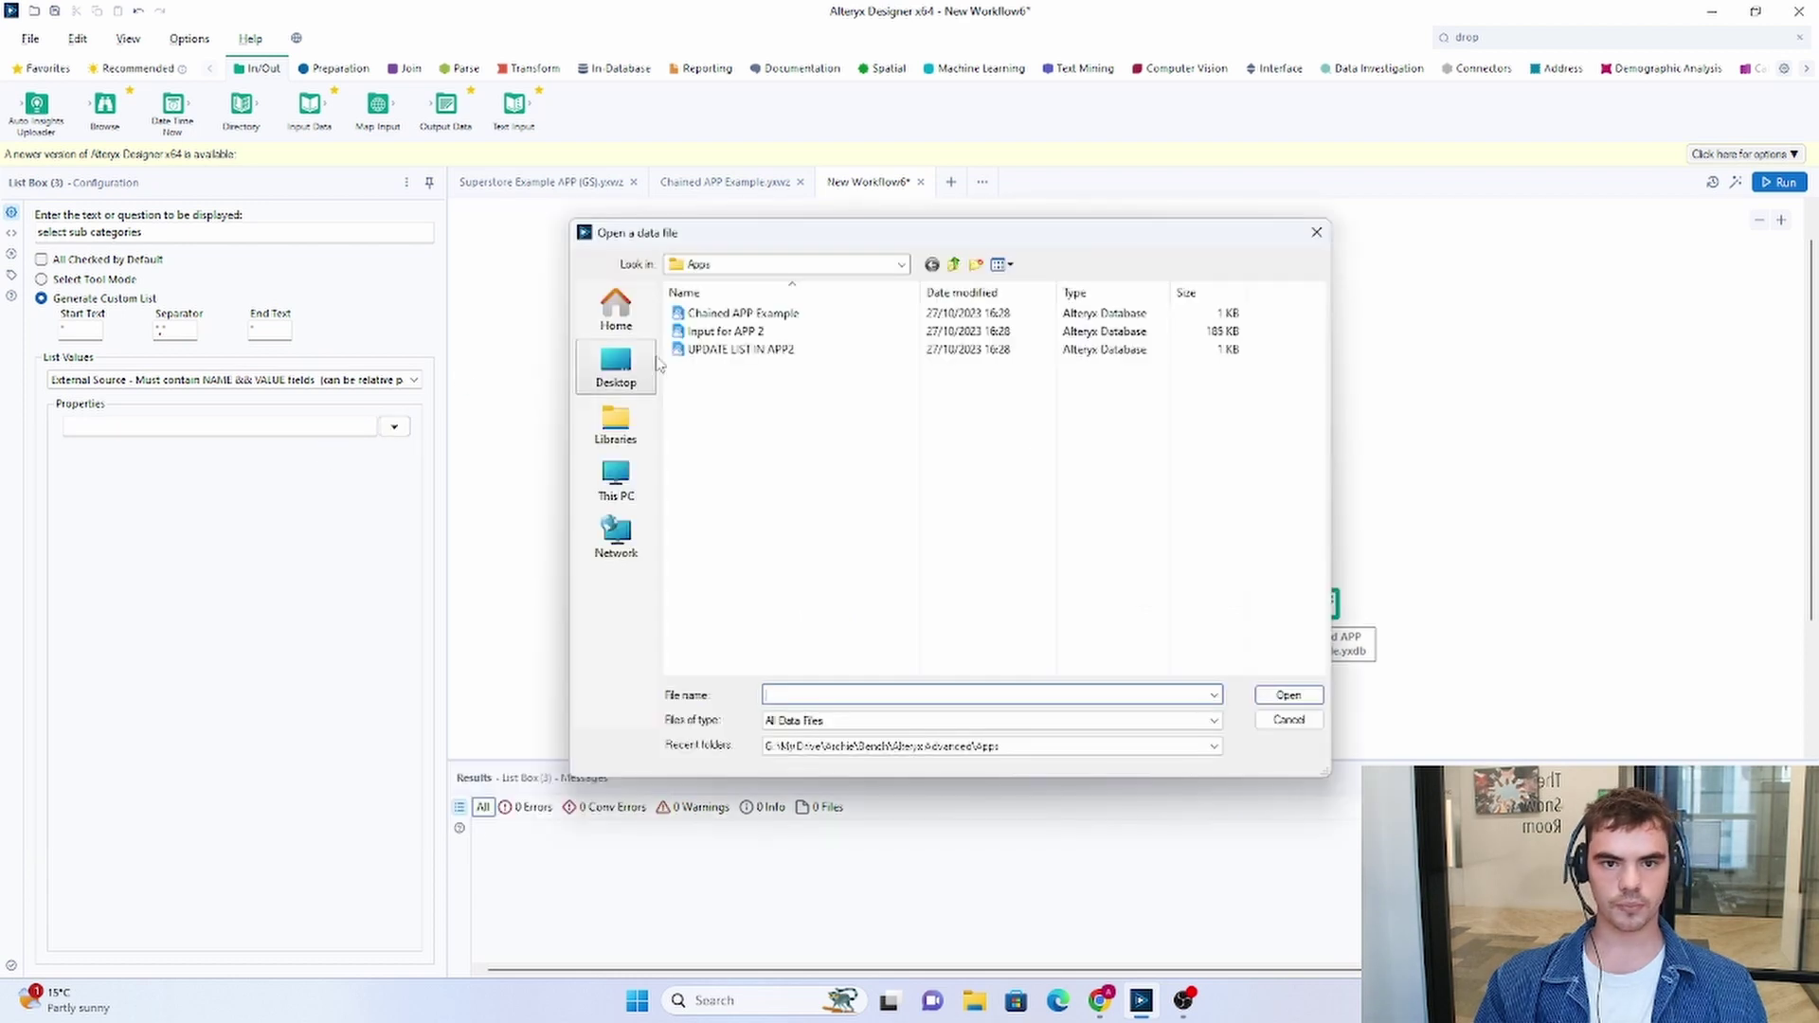
left_click(811, 349)
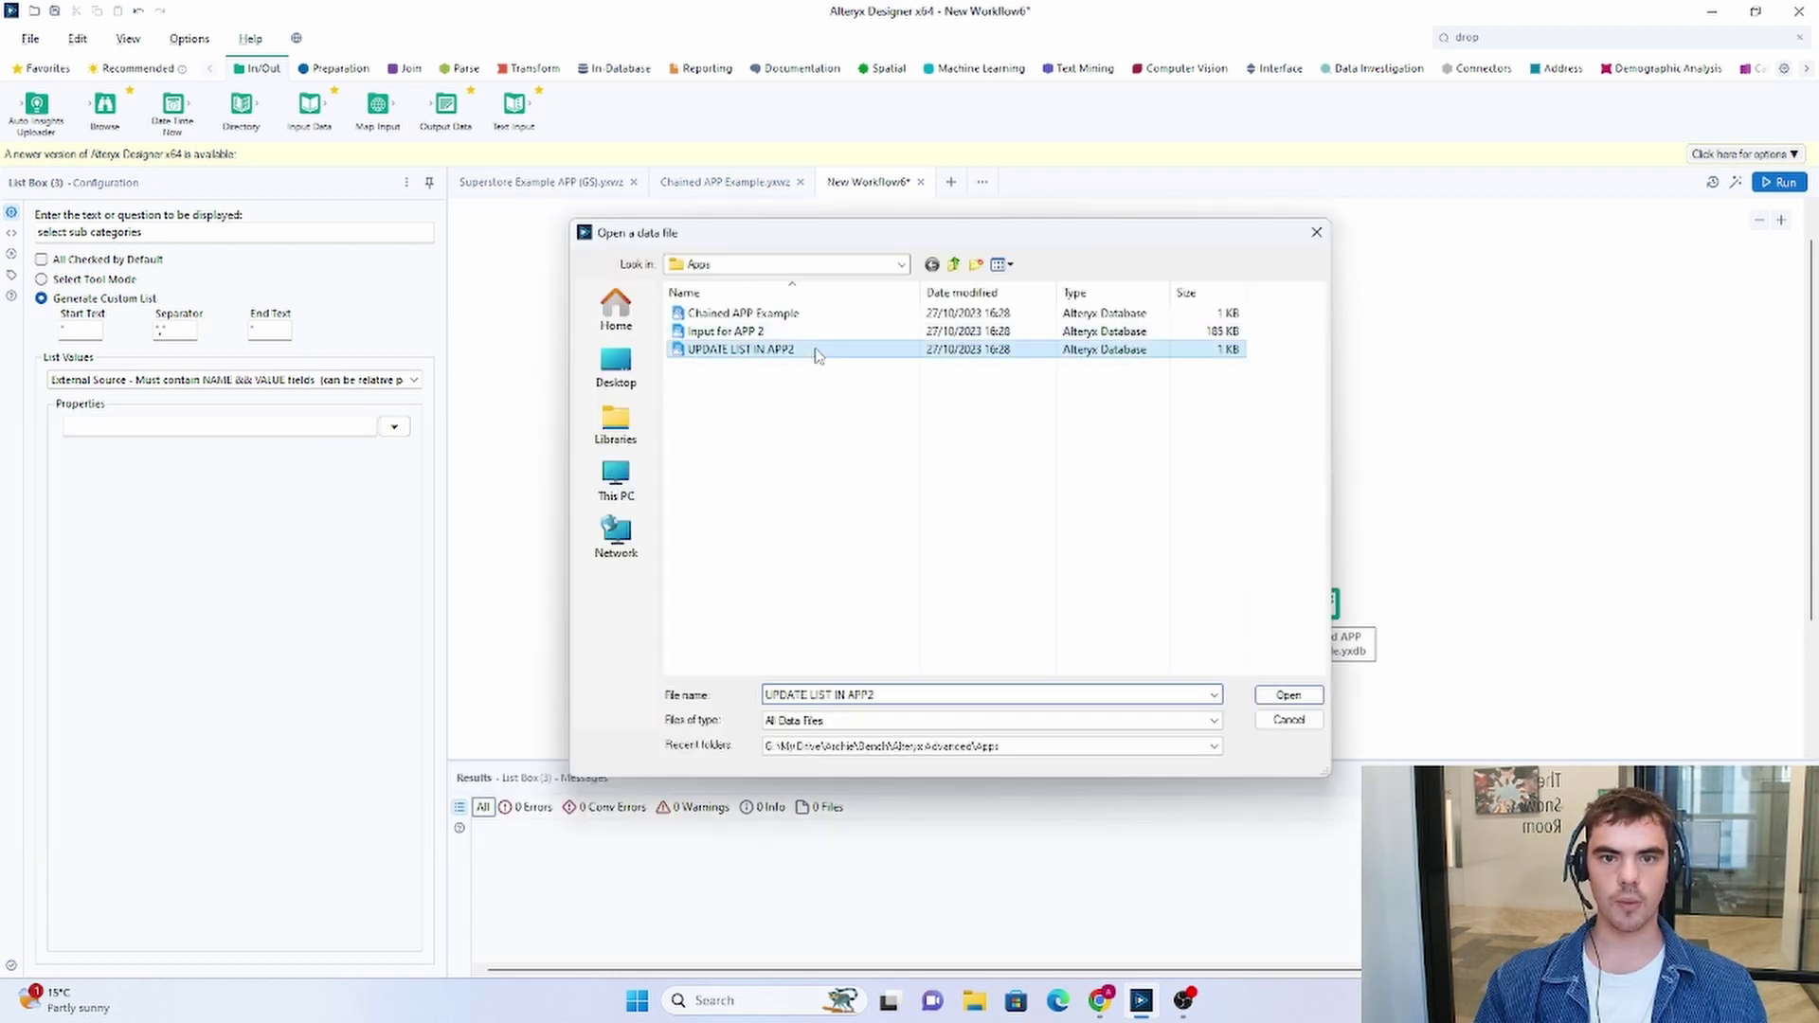
left_click(1287, 697)
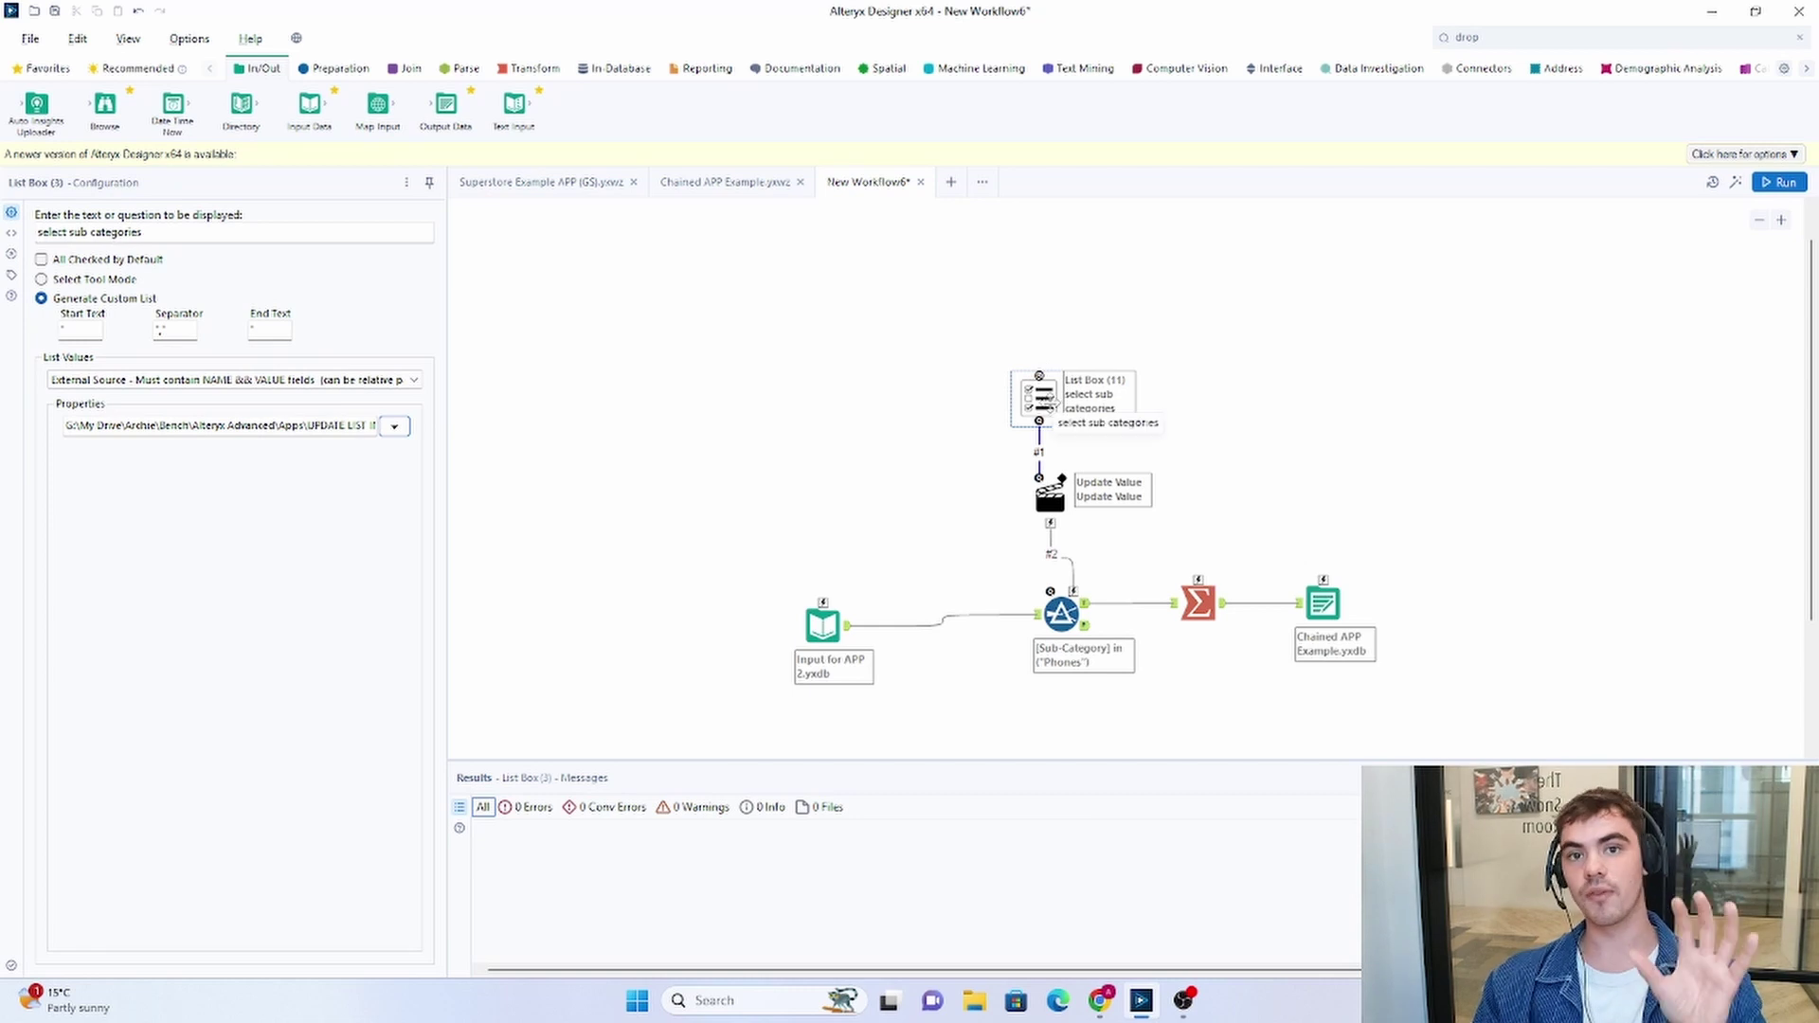
- Test-run the sub-category workflow, then save it as APP2 in the Apps folder
left_click(1771, 185)
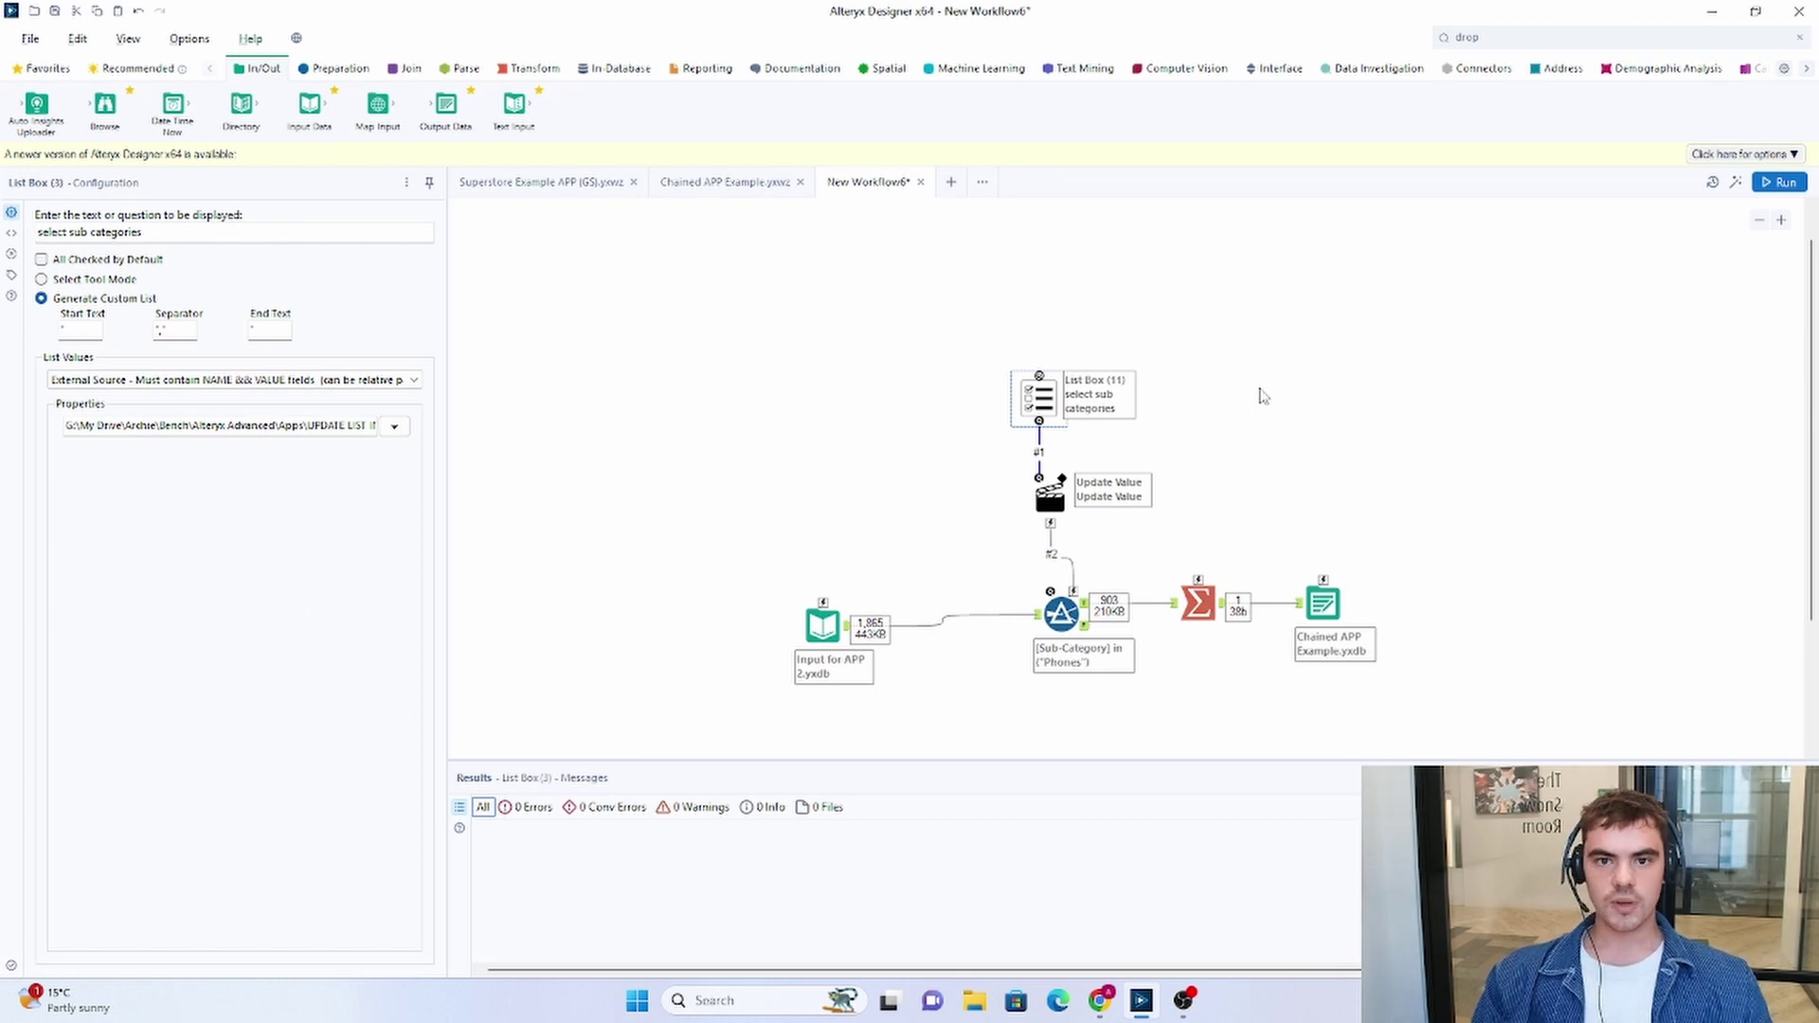
left_click(30, 37)
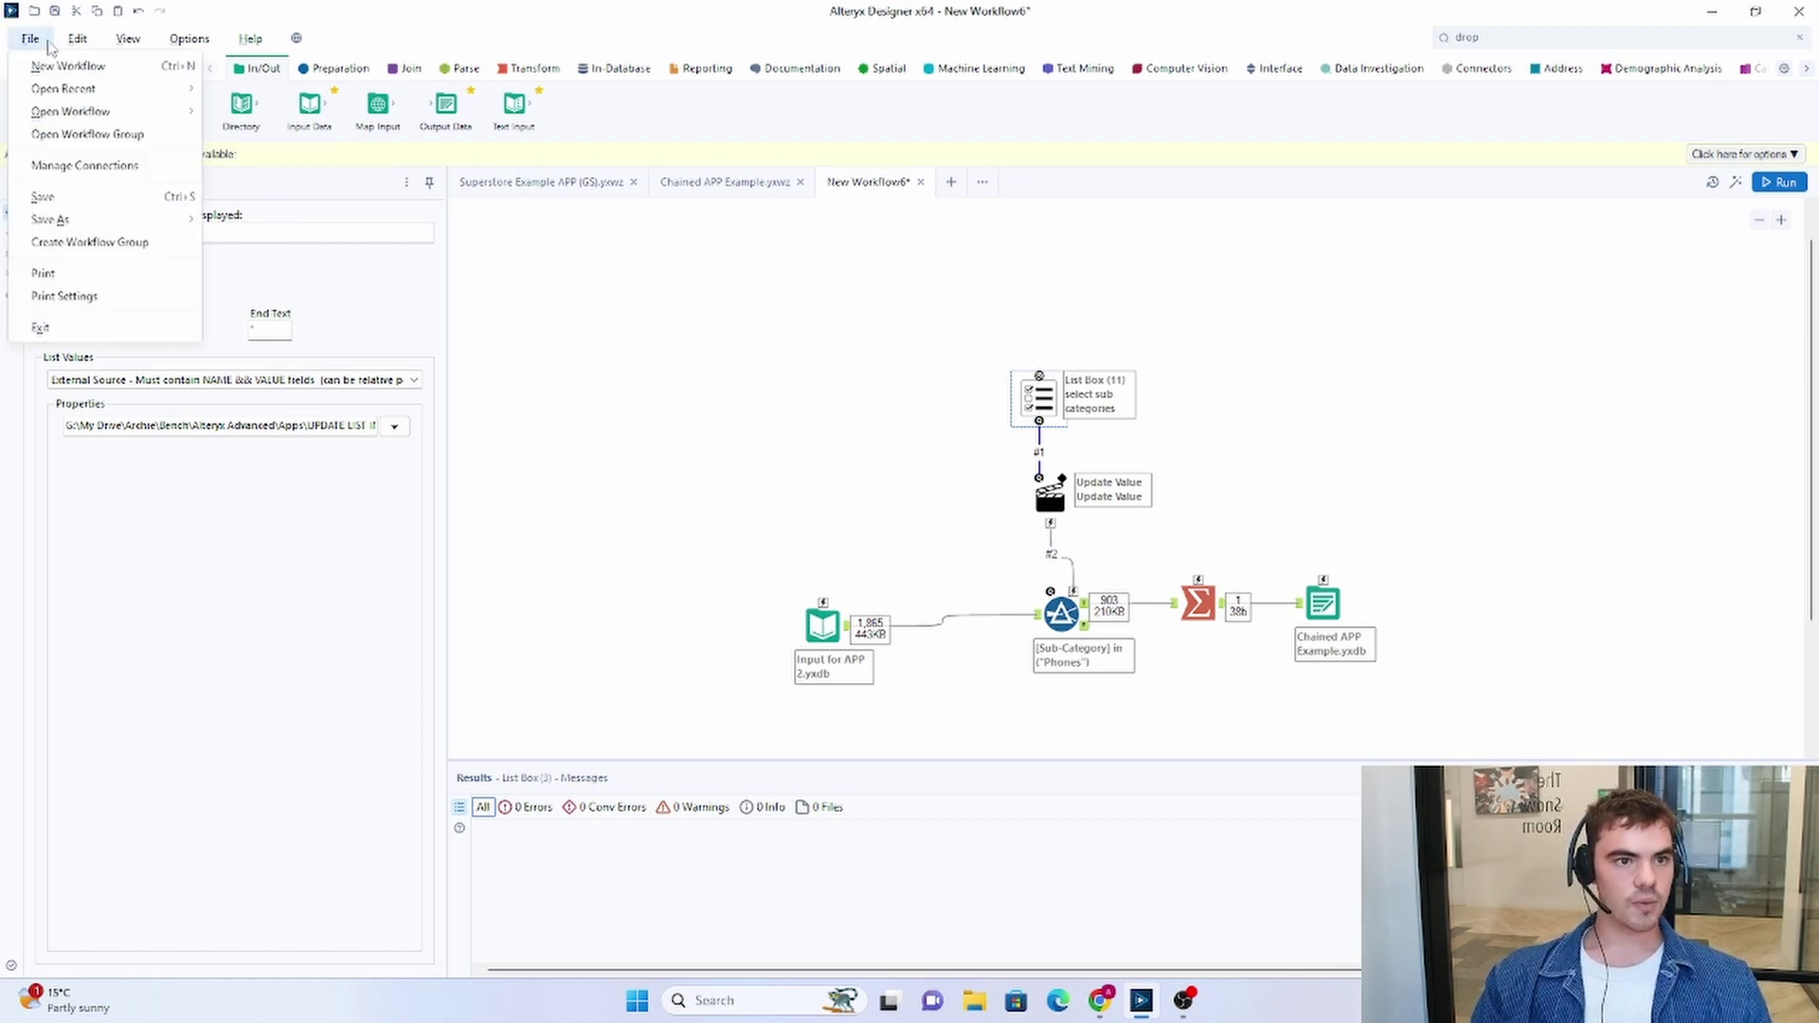
left_click(30, 38)
left_click(30, 38)
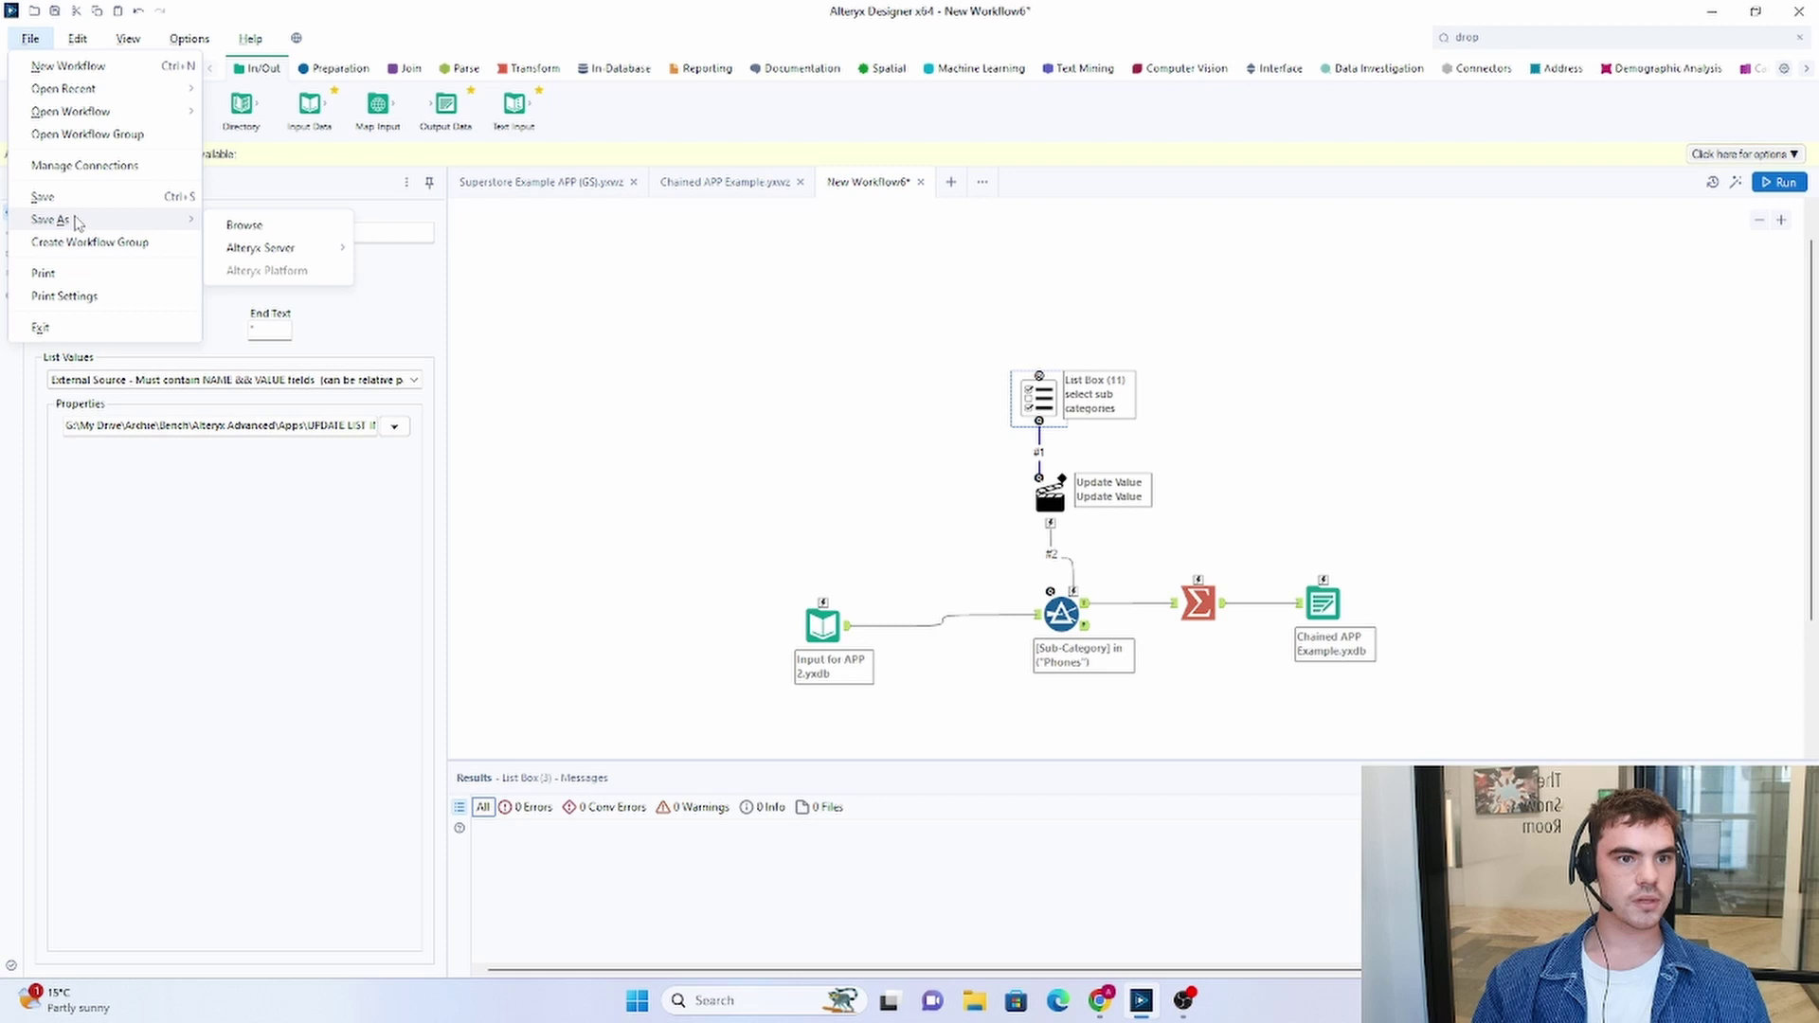
left_click(244, 225)
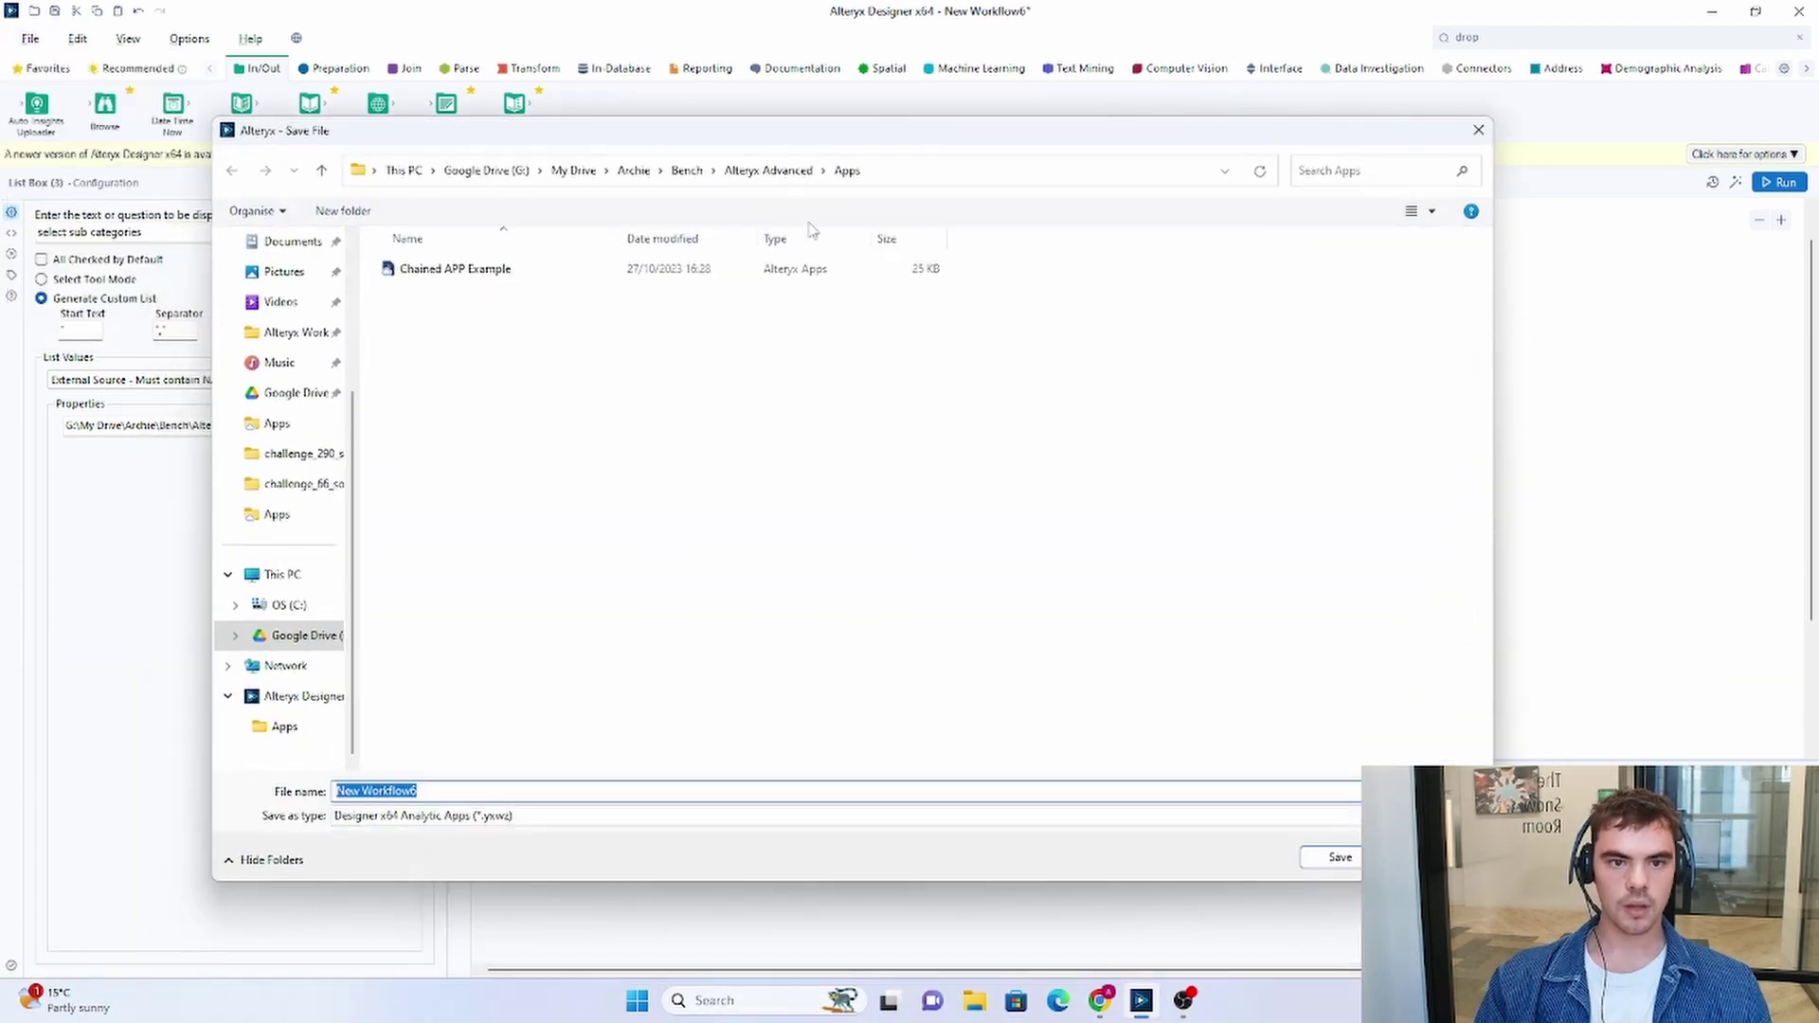
type("APP2")
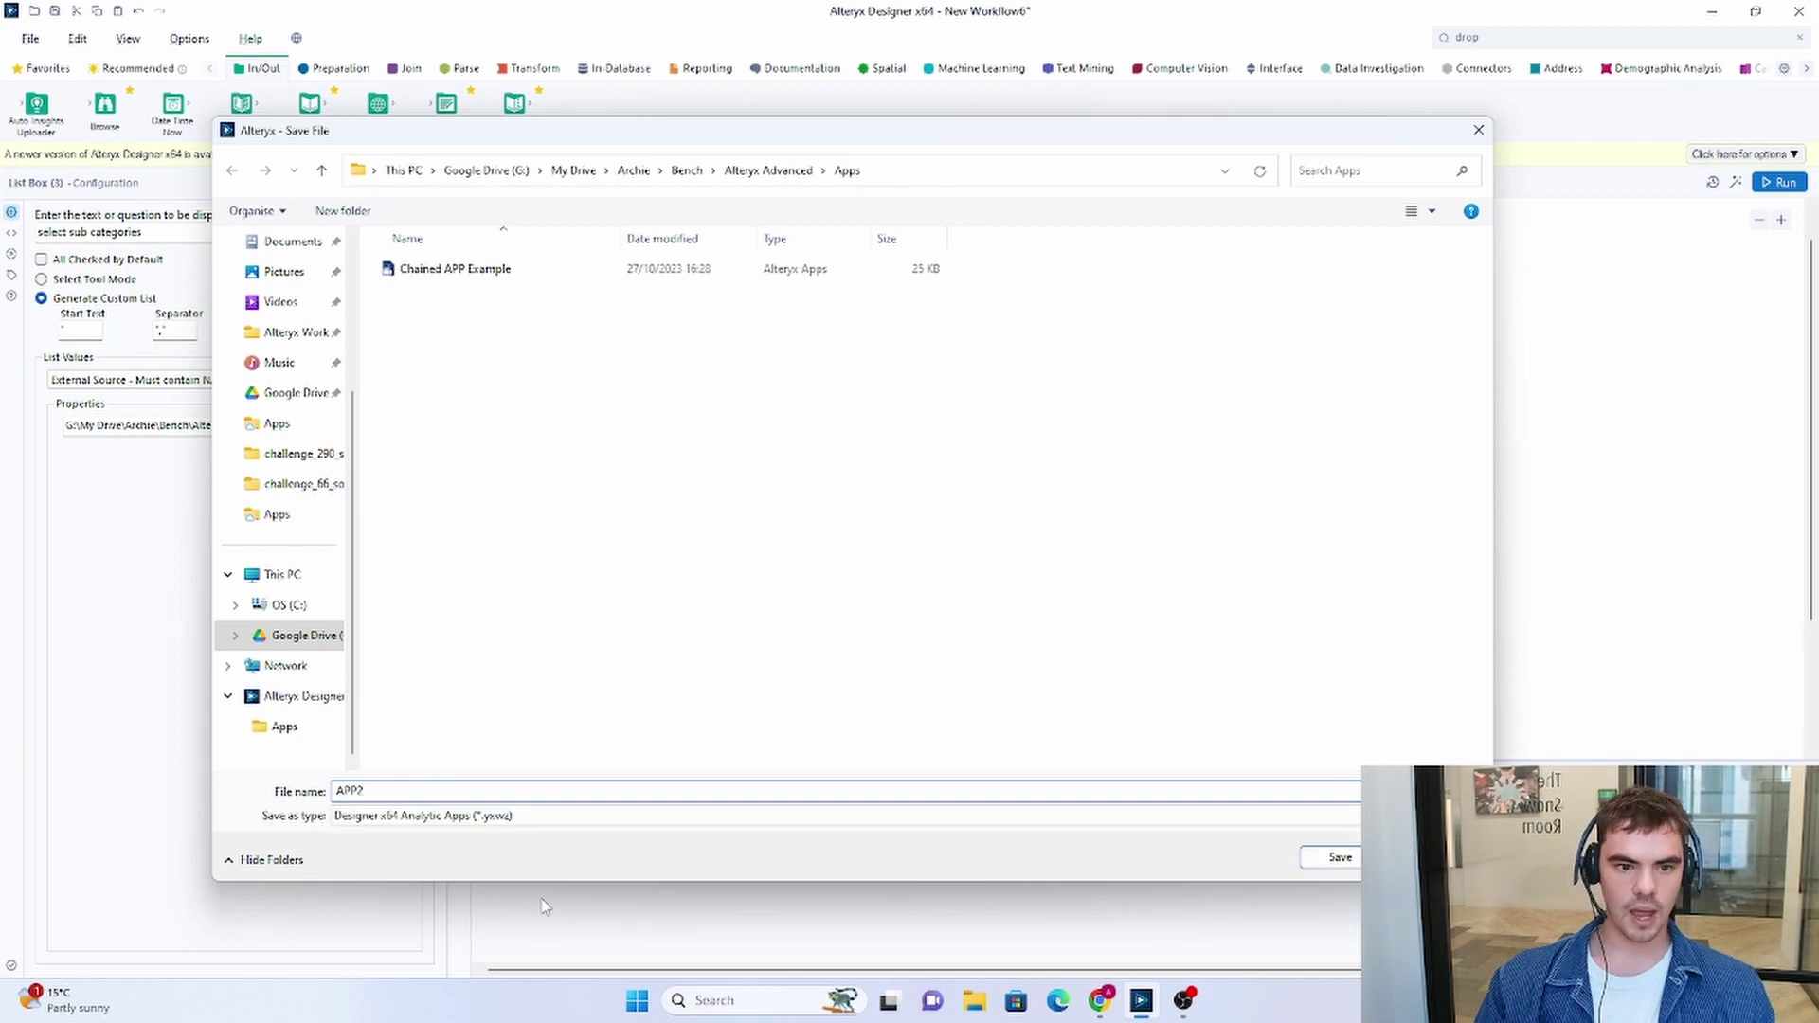
left_click(1331, 857)
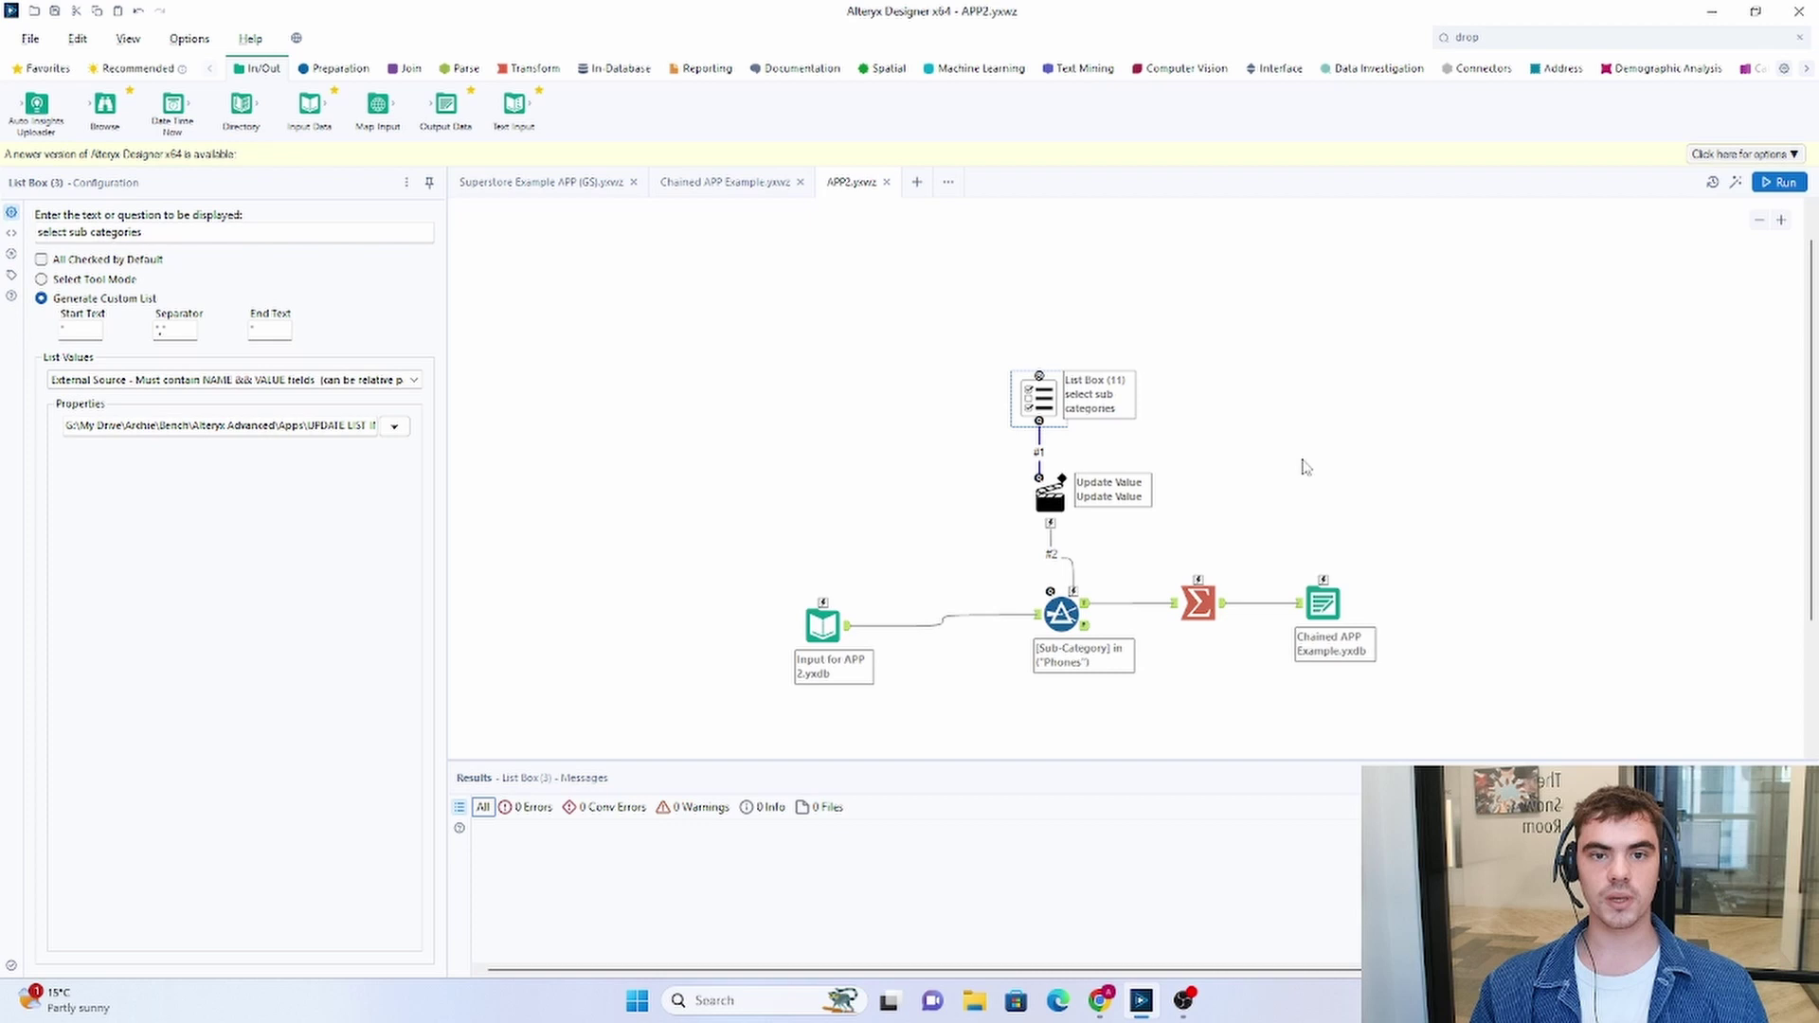
- In Chained APP Example, show and widen the Interface Designer on its Properties page
left_click(712, 184)
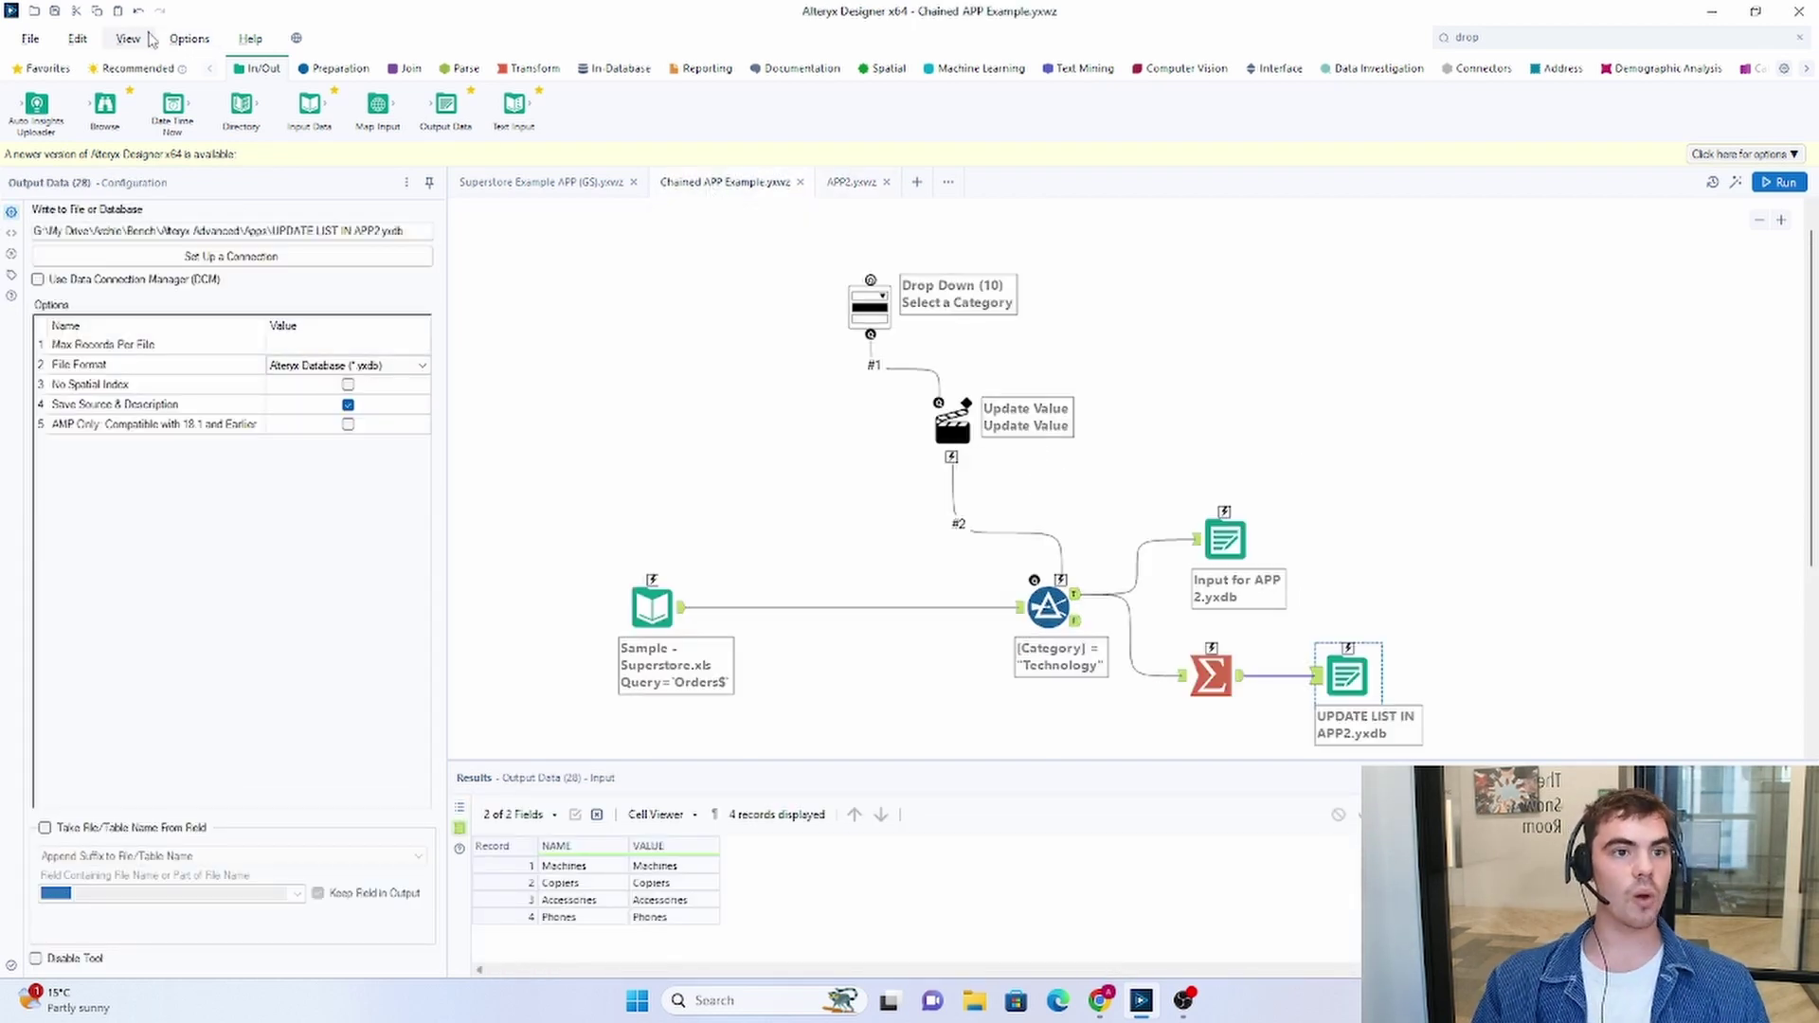
left_click(128, 37)
left_click(180, 156)
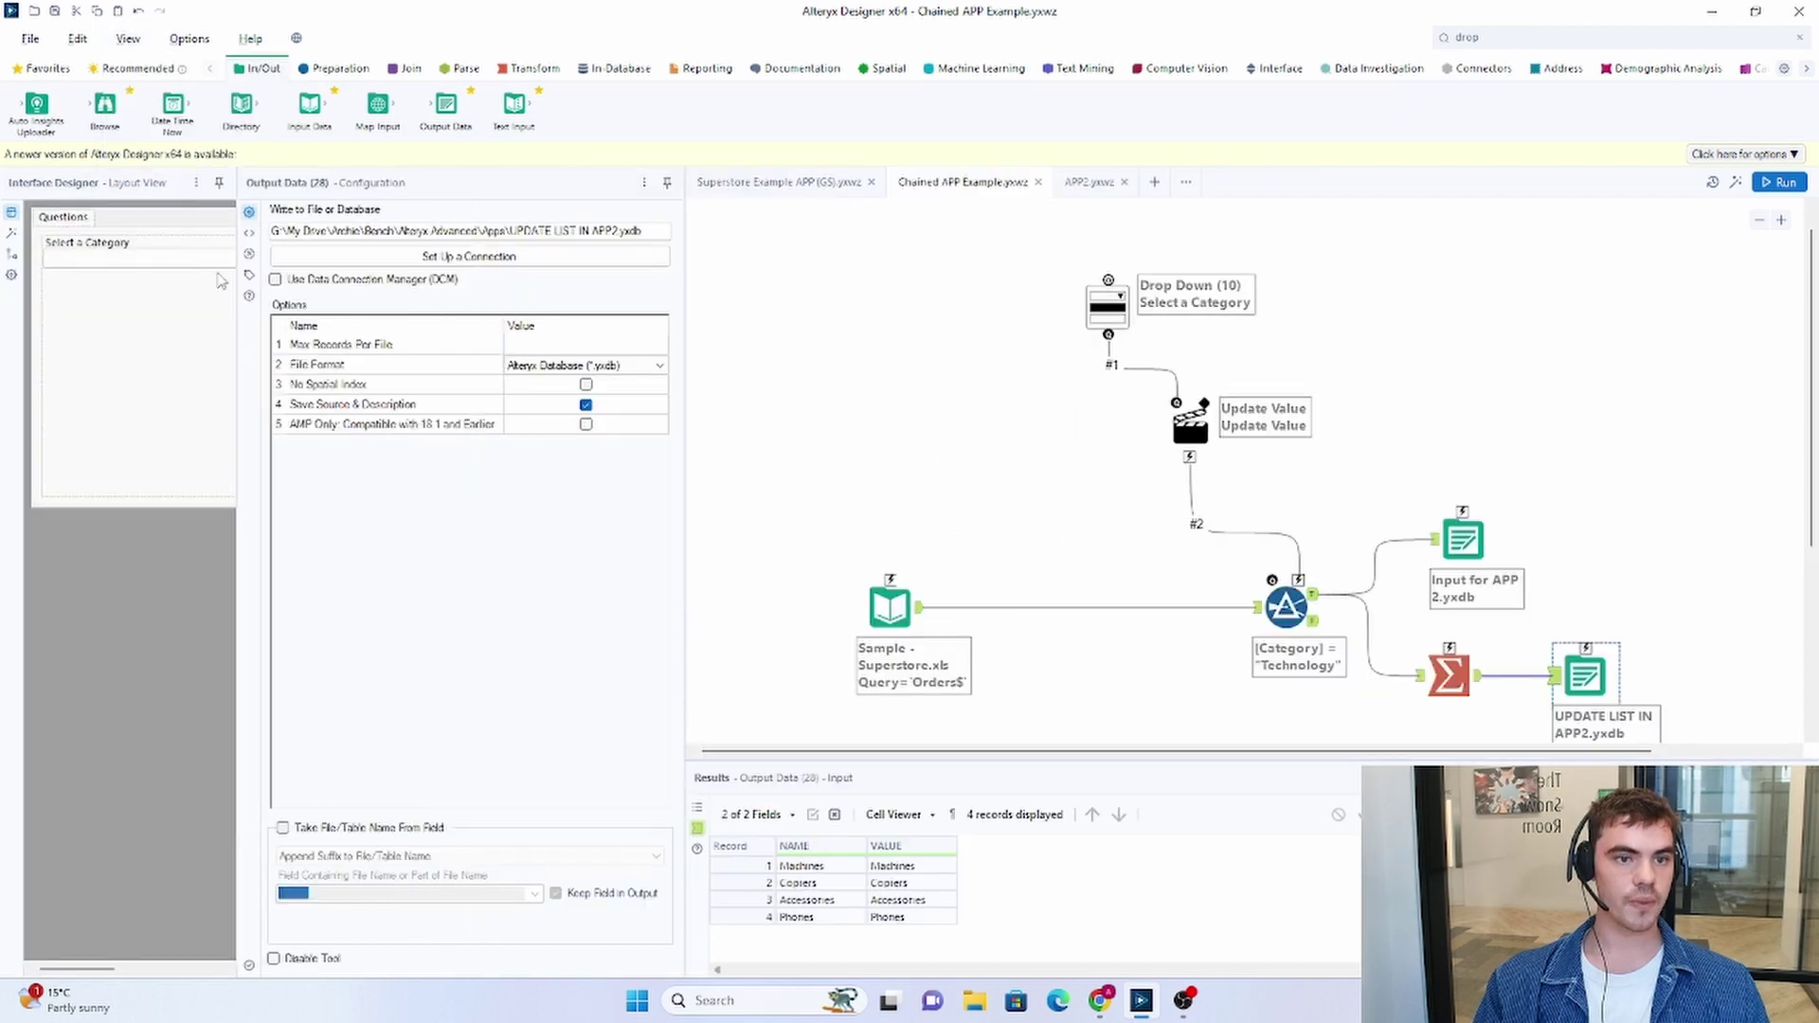
left_click_drag(449, 293, 494, 295)
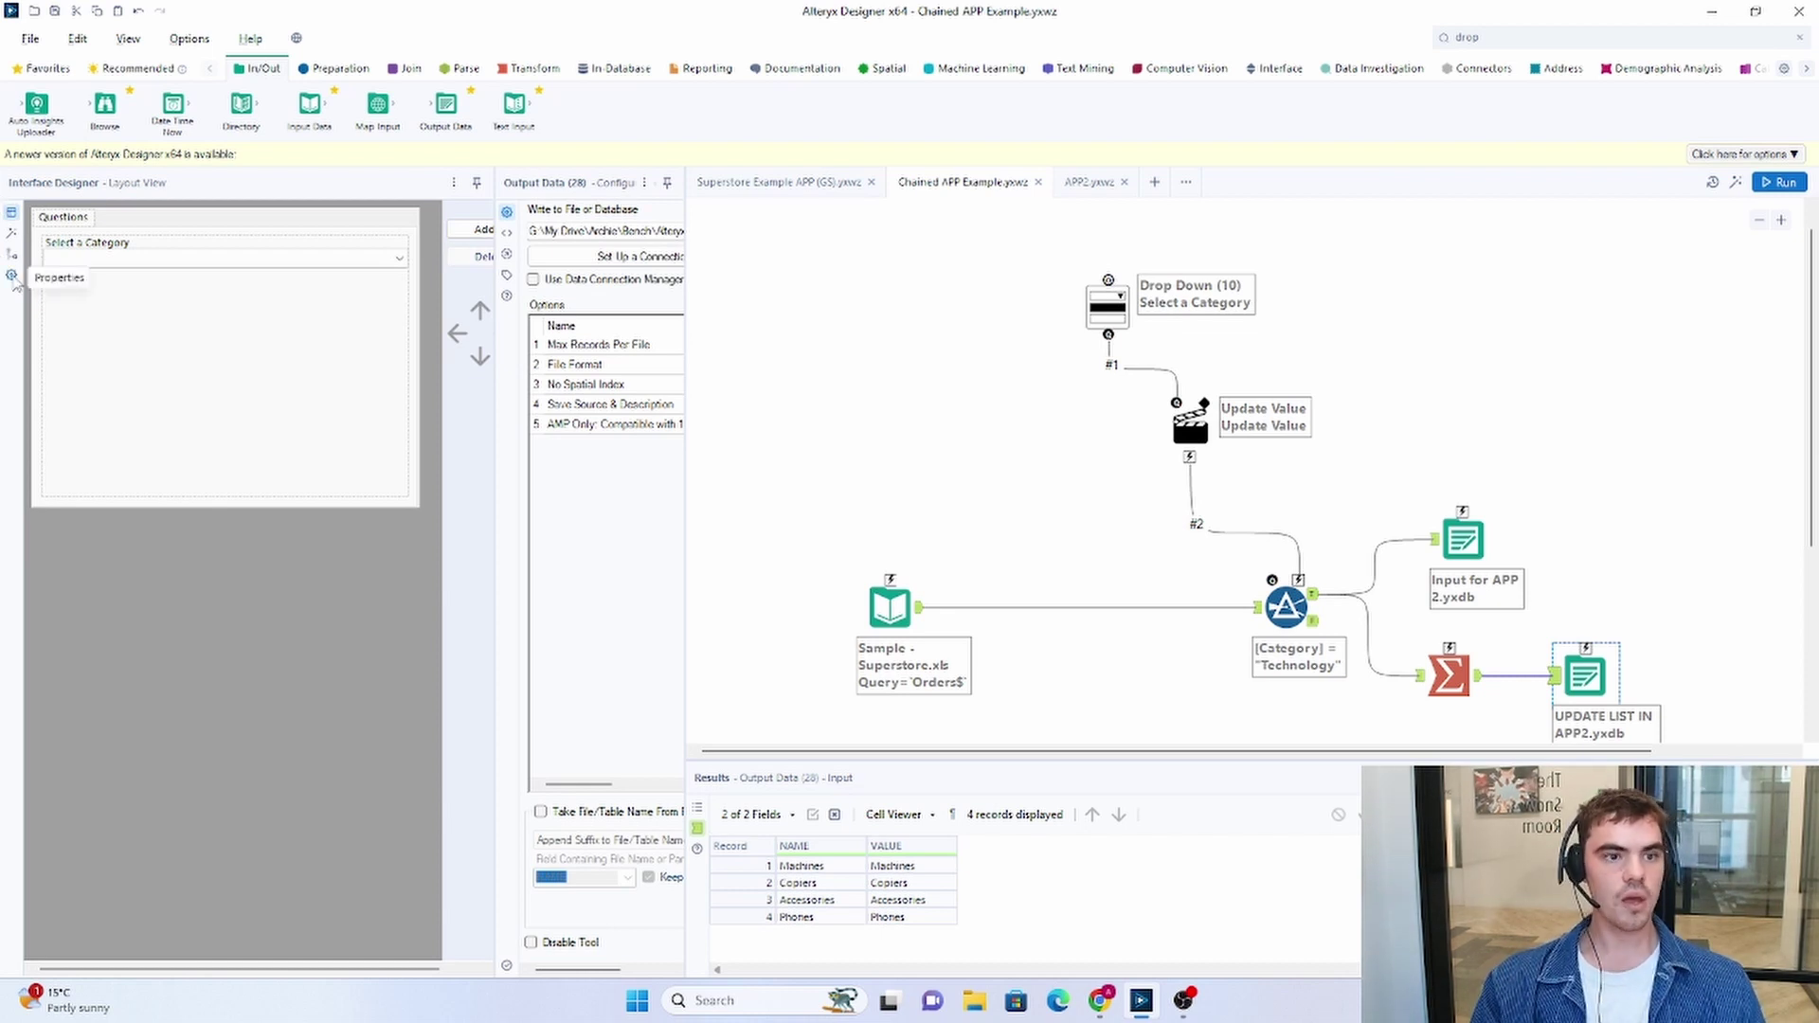
left_click(12, 277)
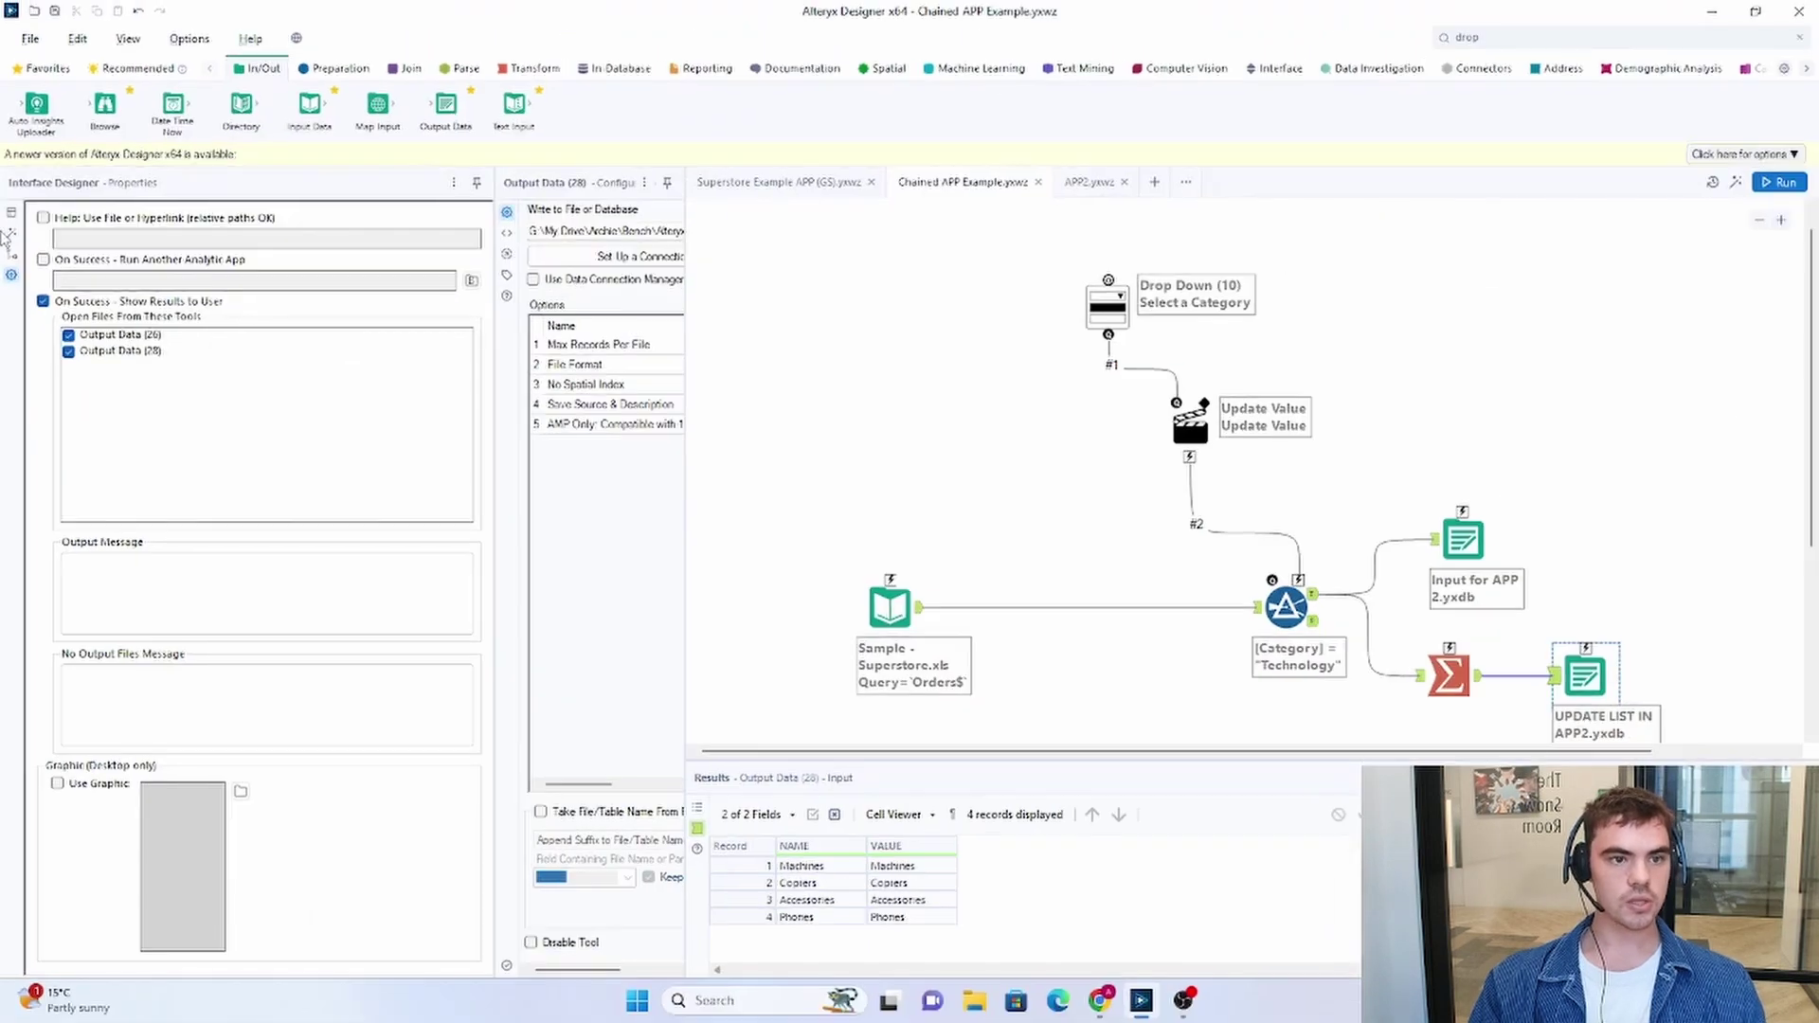
- Enable On Success - Run Another Analytic App and set it to APP2.yxwz
left_click(43, 258)
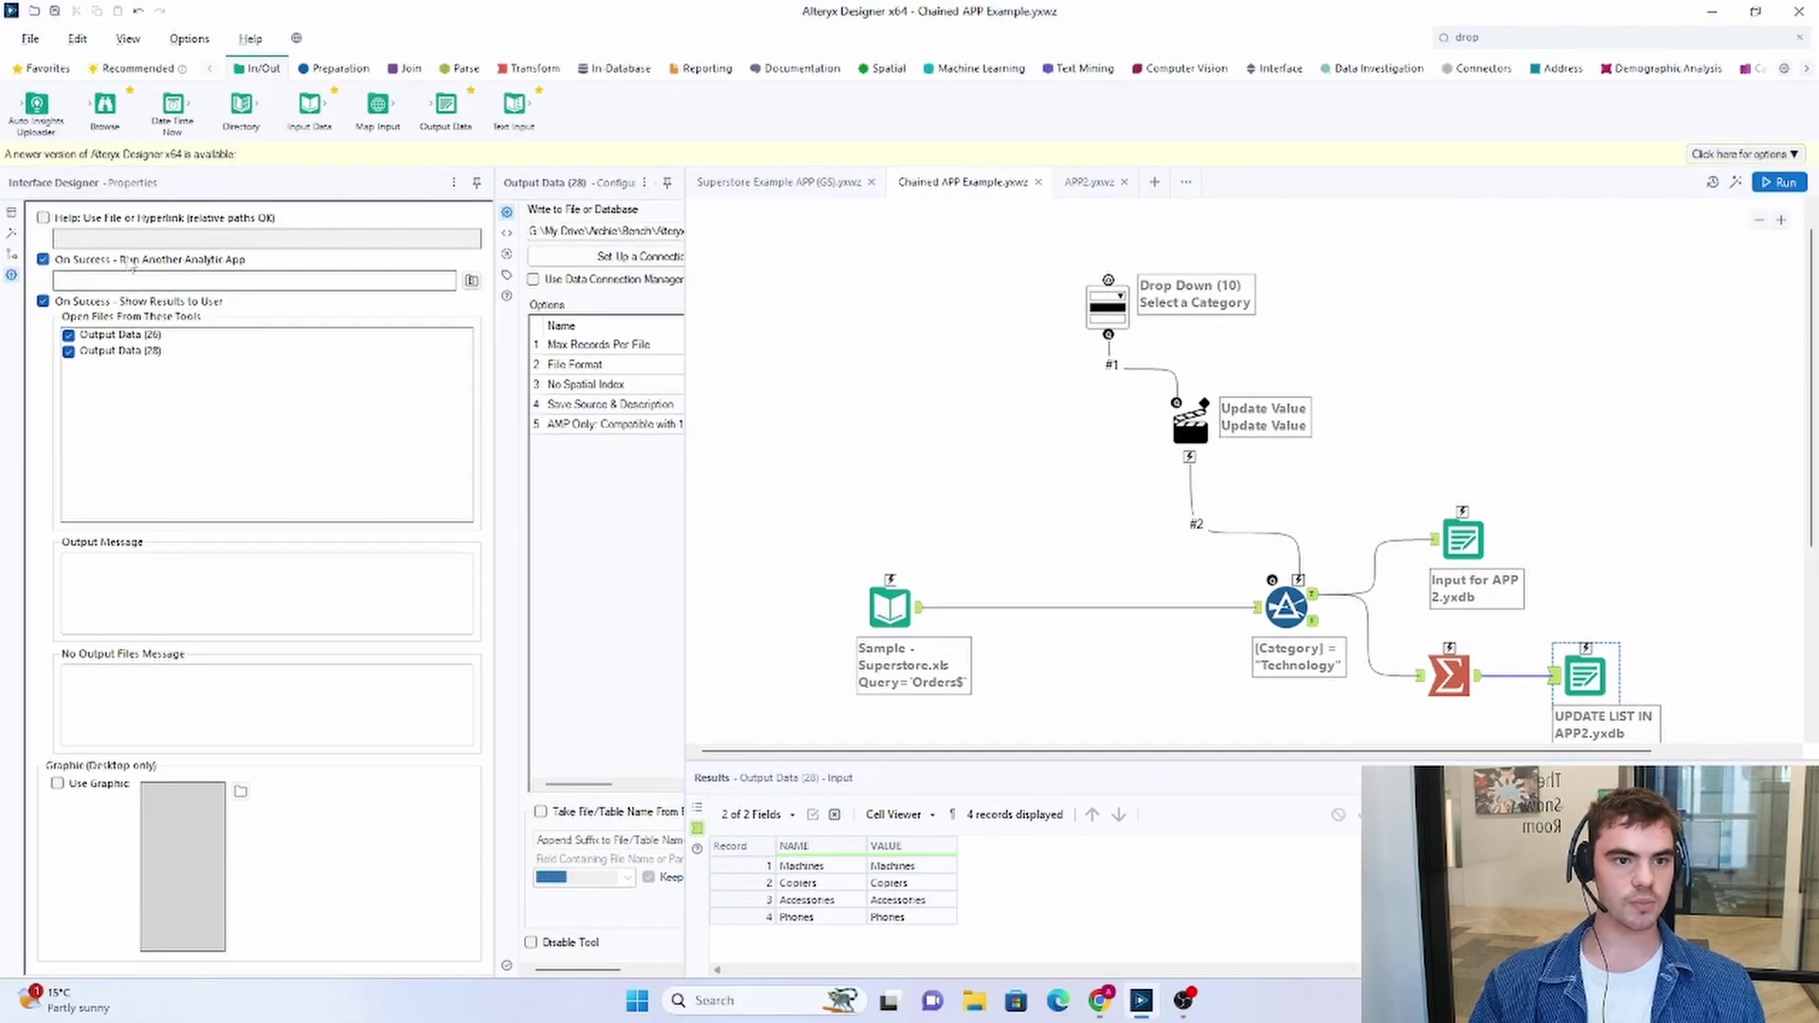
left_click(472, 282)
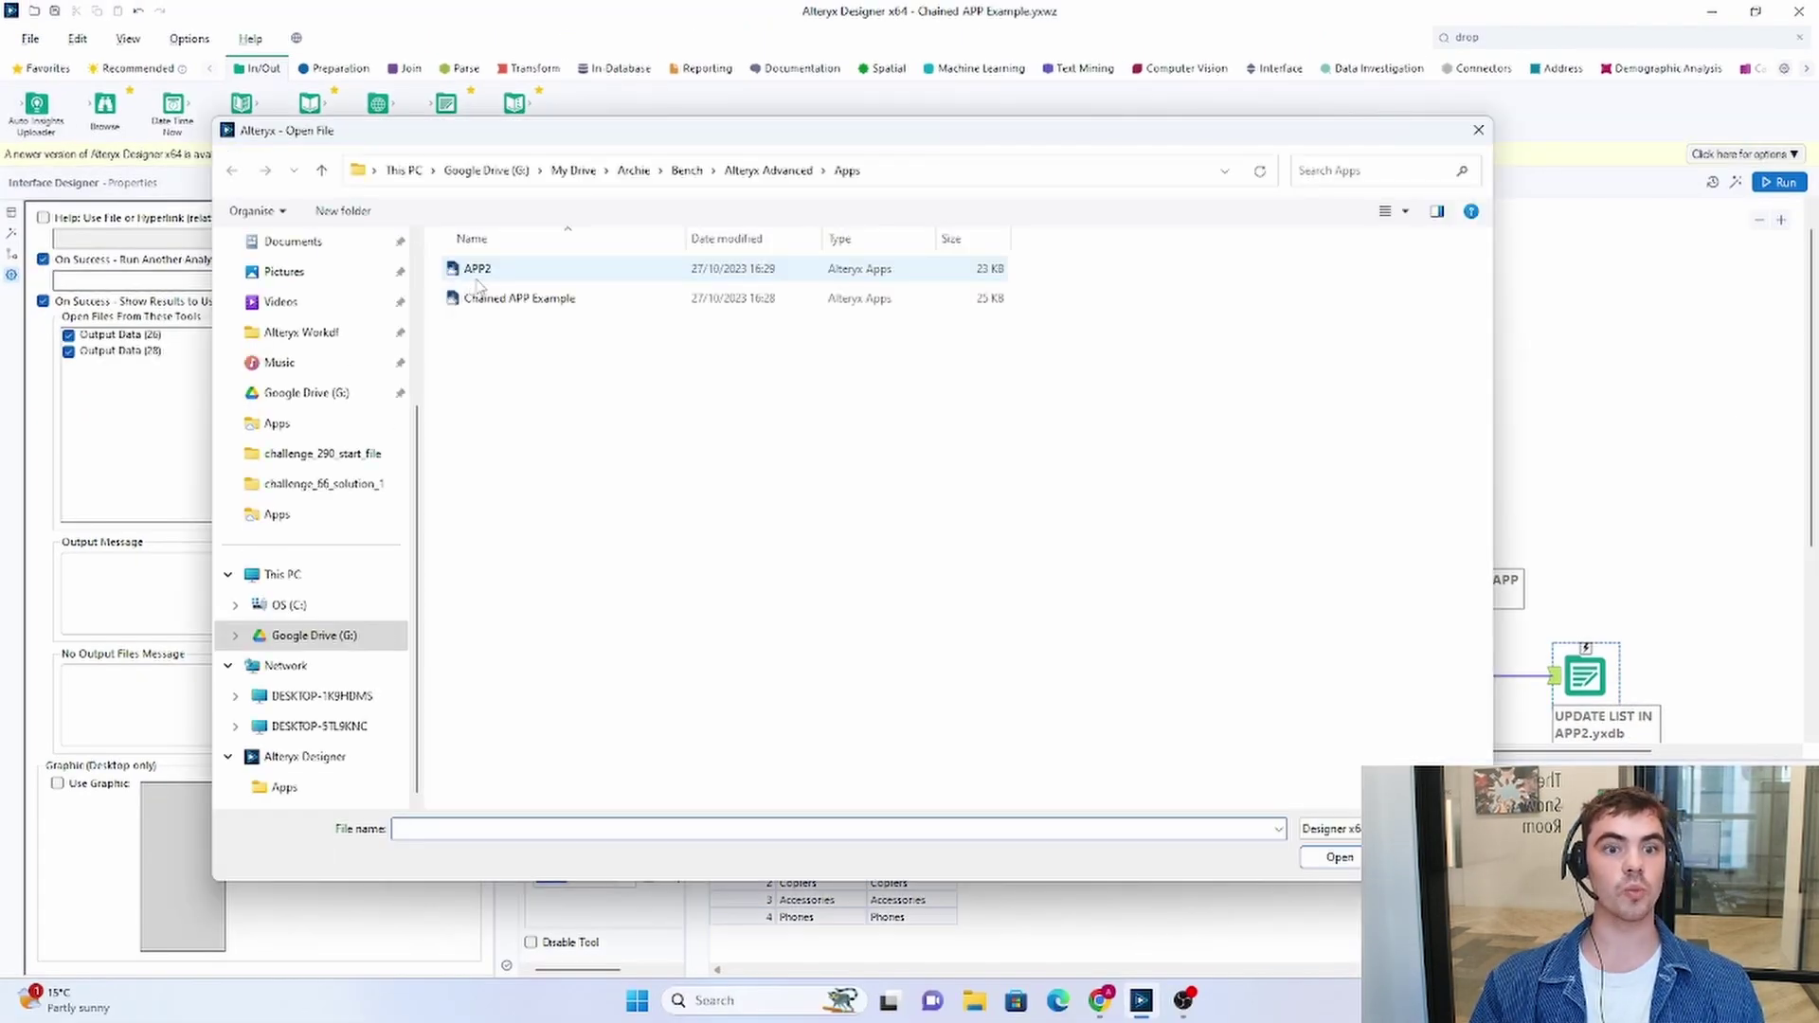
left_click(505, 274)
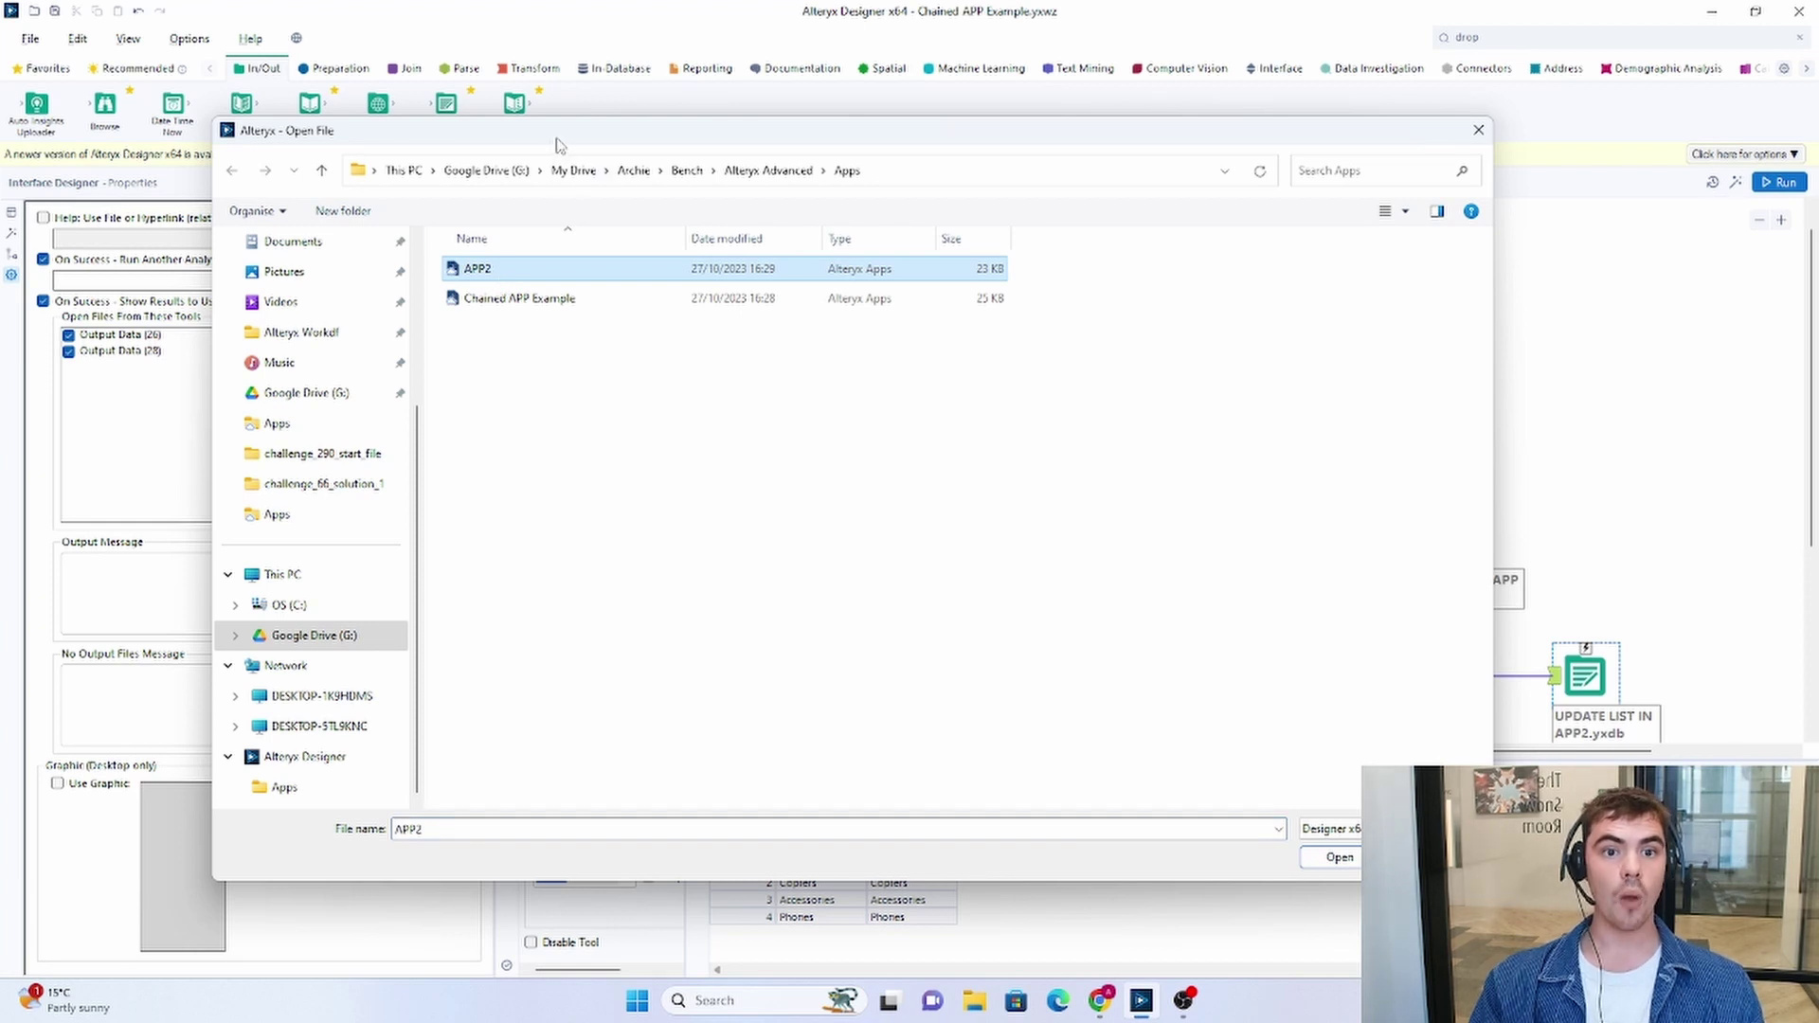
left_click_drag(561, 135, 879, 130)
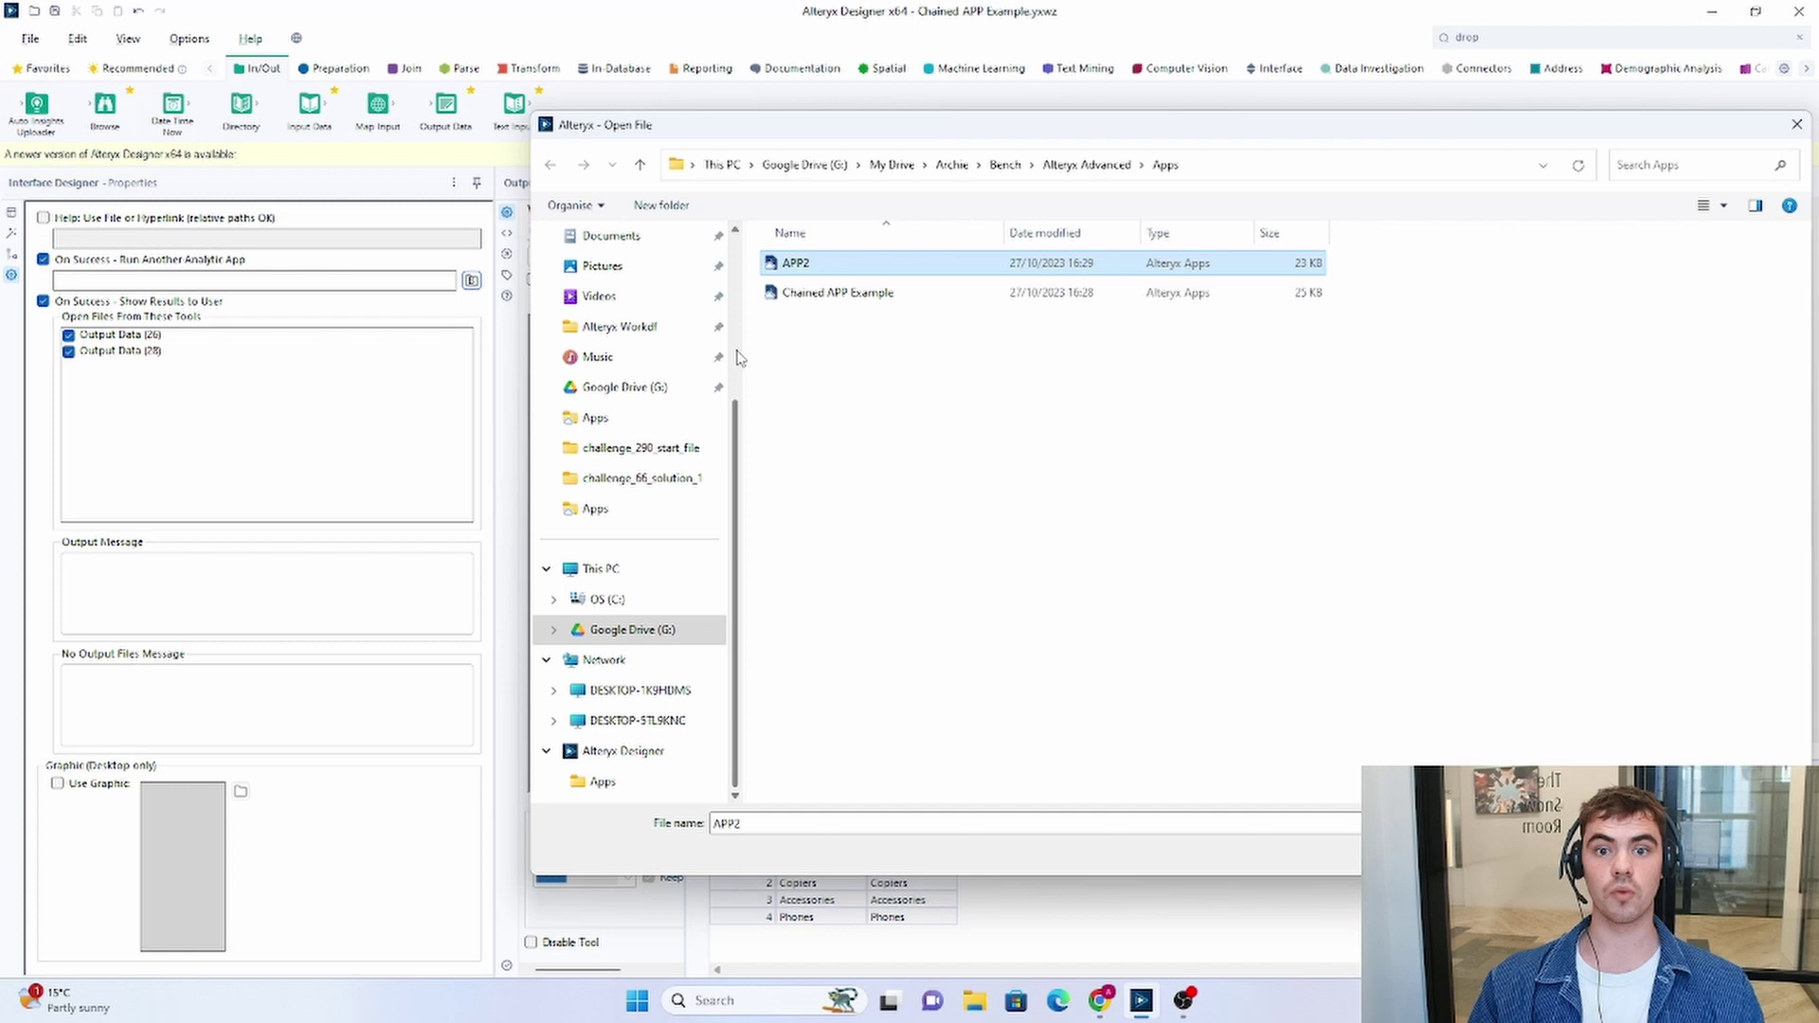
left_click(1654, 855)
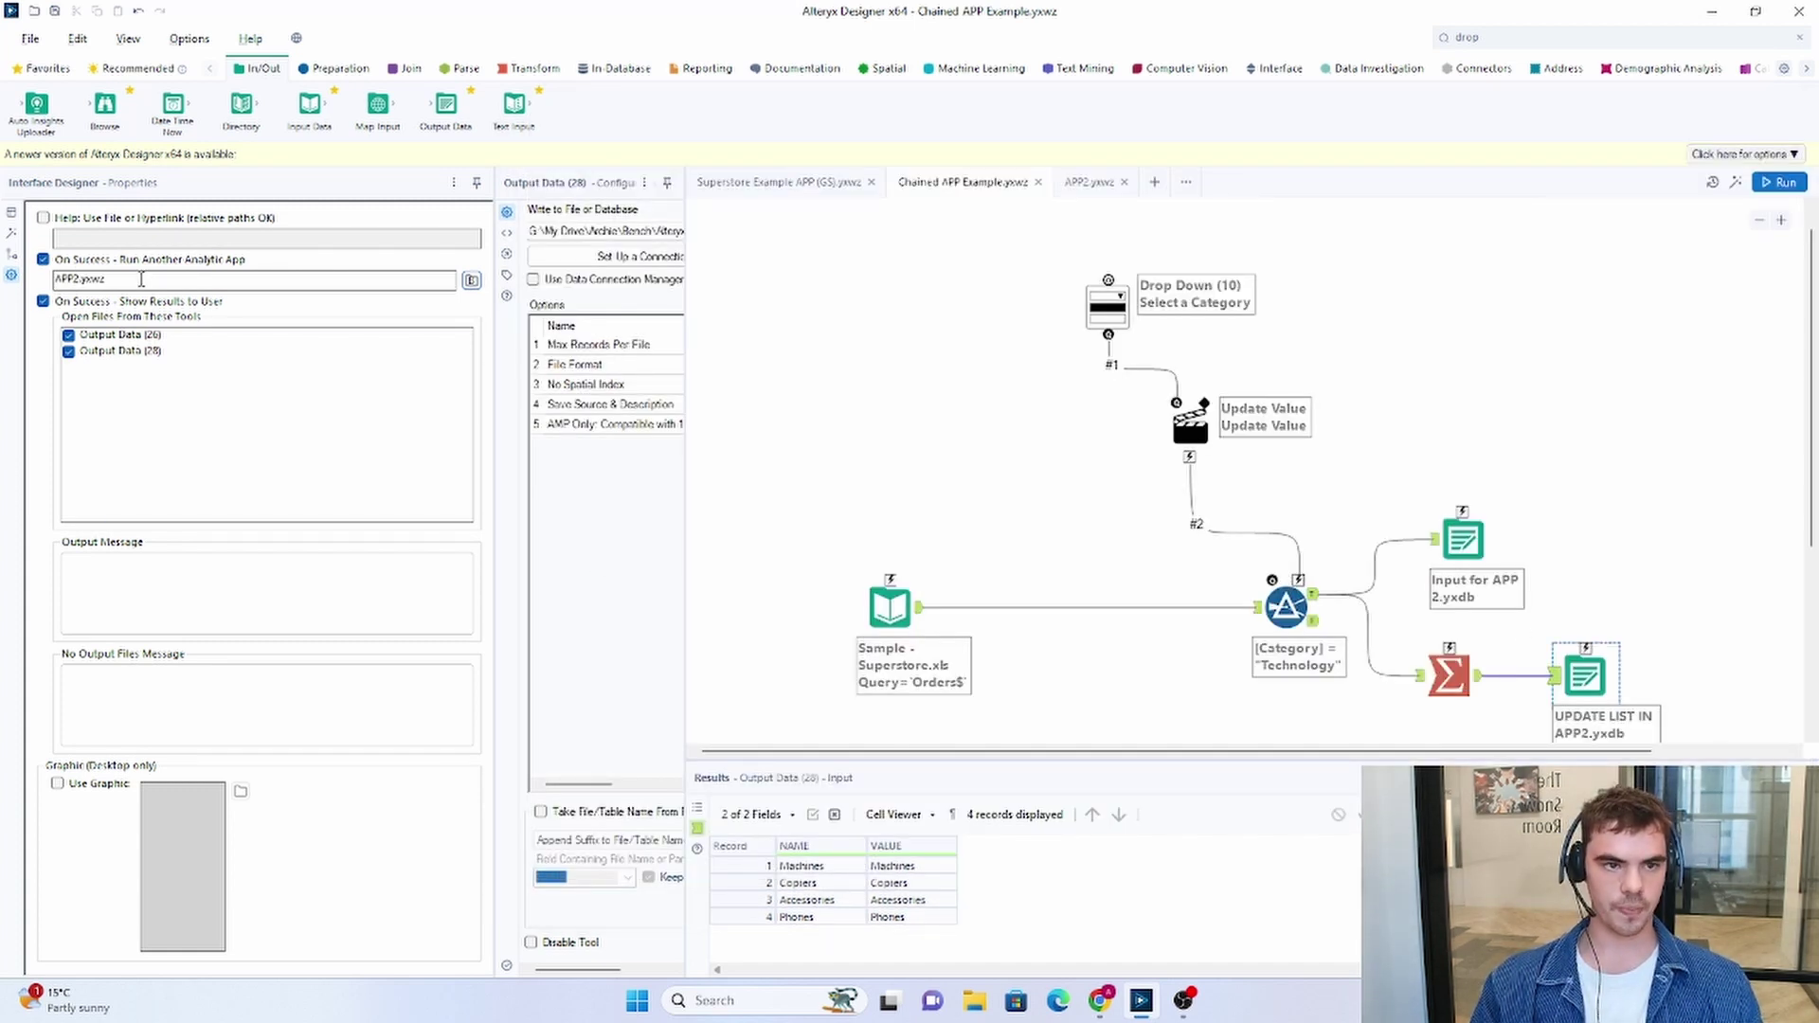
left_click(898, 750)
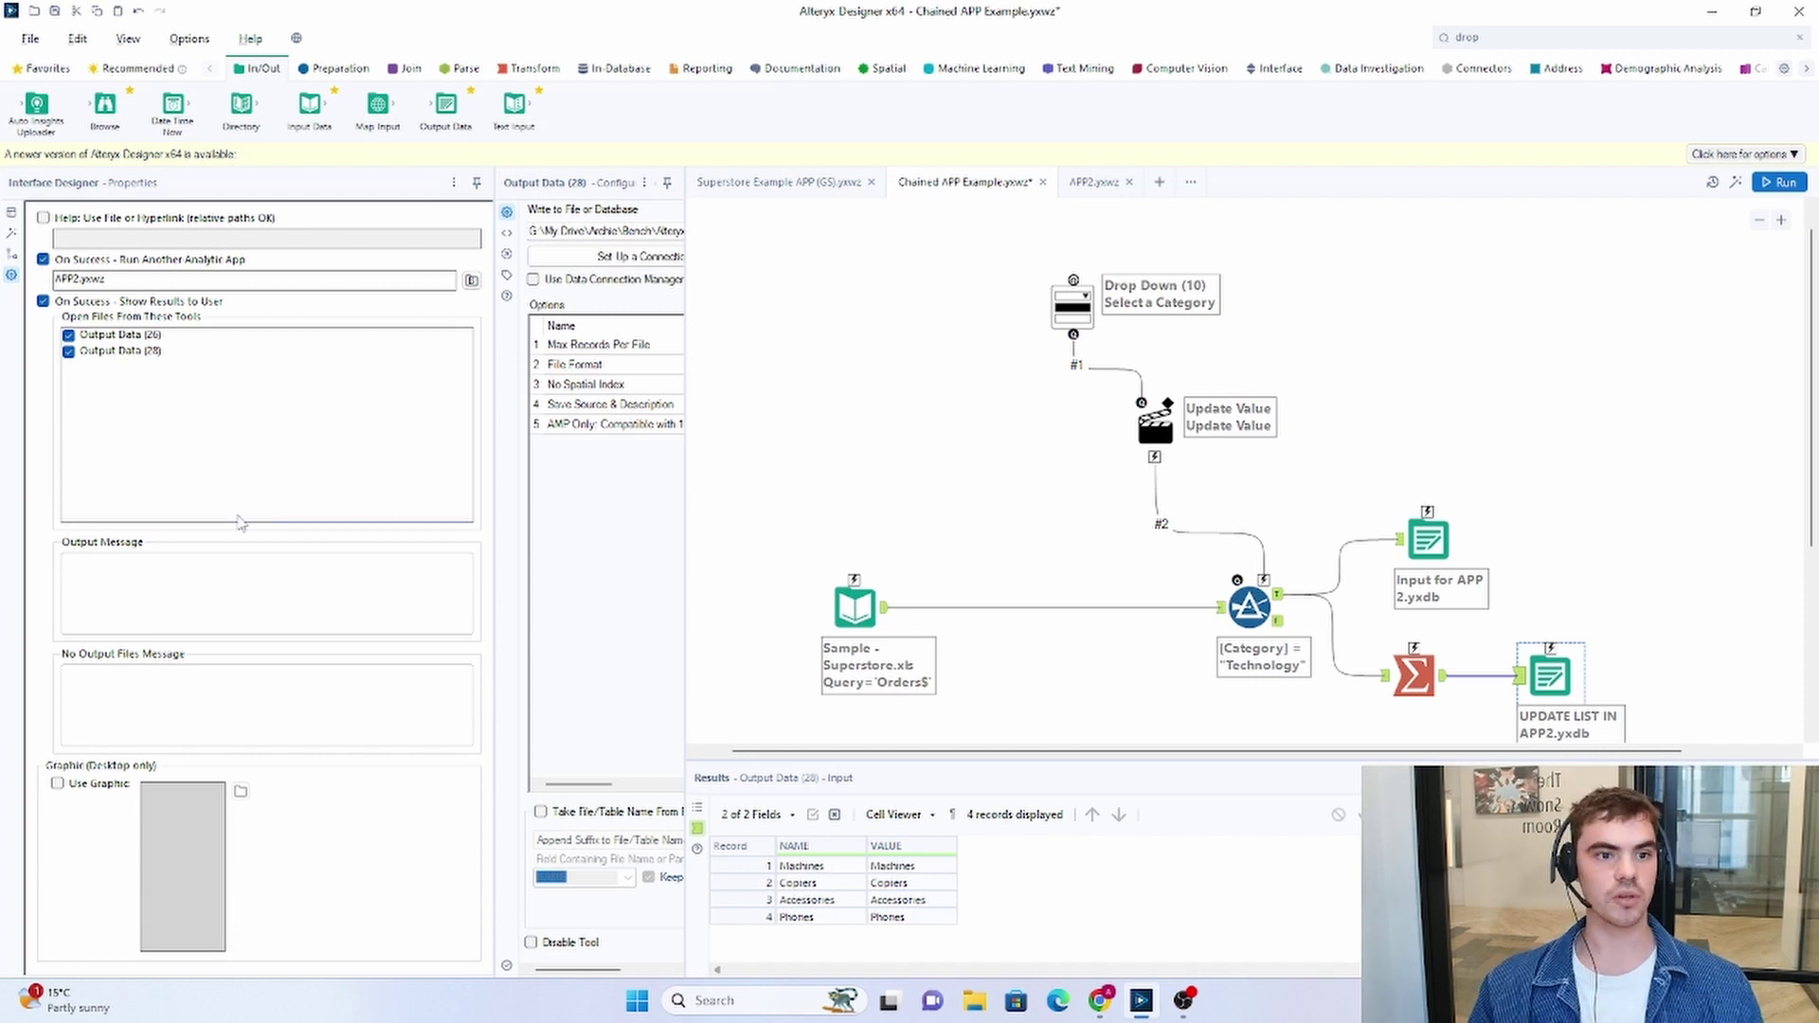
- Untick Output Data (28) and Output Data (26) under Open Files
left_click(80, 350)
left_click(79, 337)
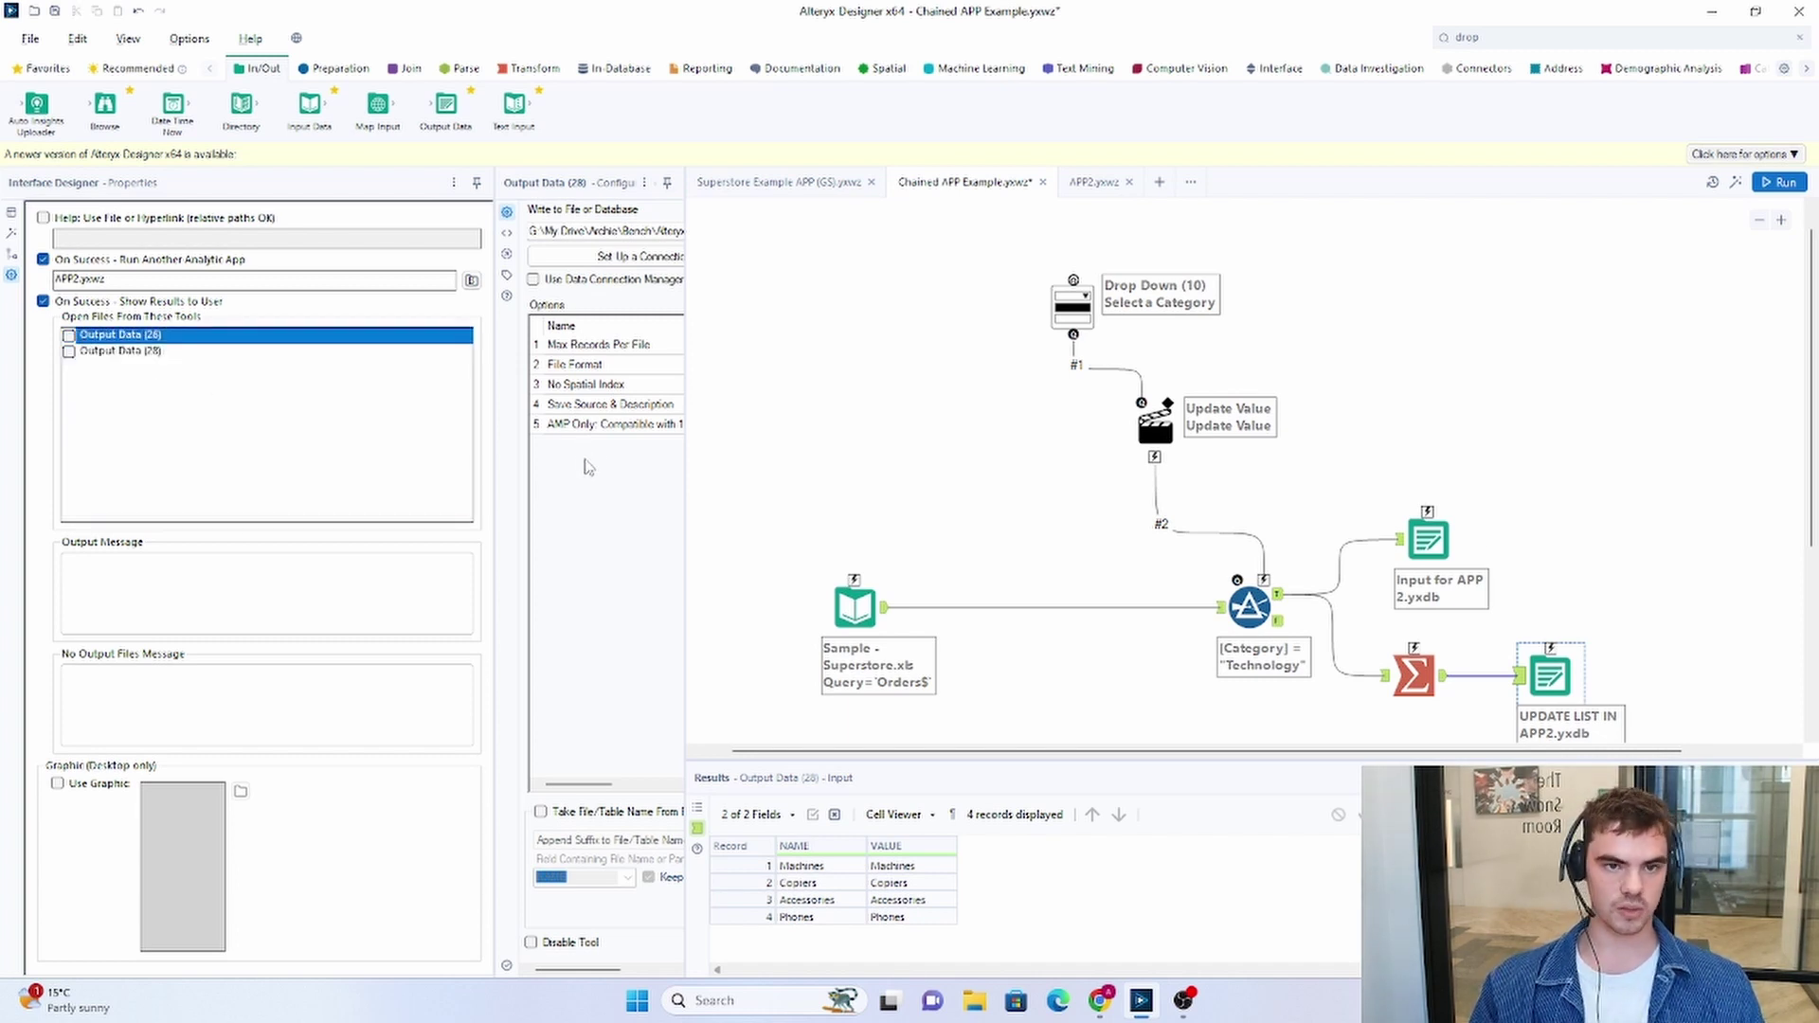
left_click(1684, 277)
- Run the workflow, then launch it as an analytic app
key("ctrl+r")
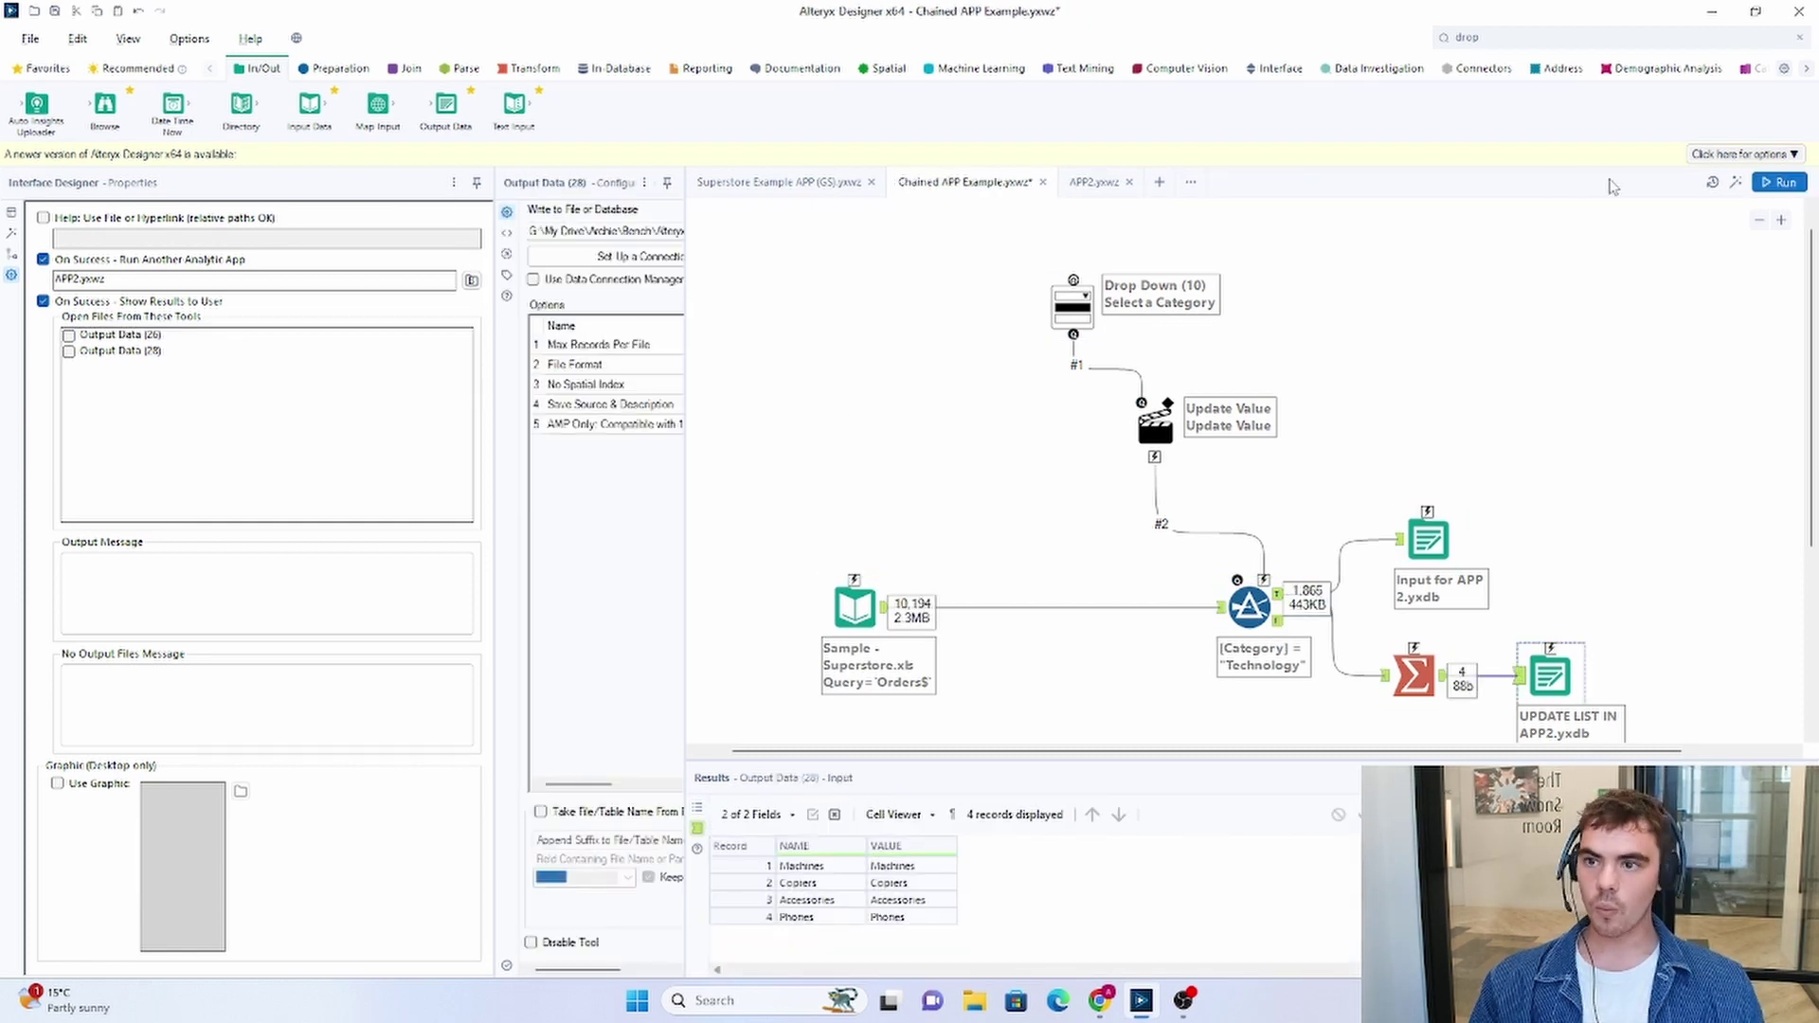
scroll(1551, 754, "right", 2)
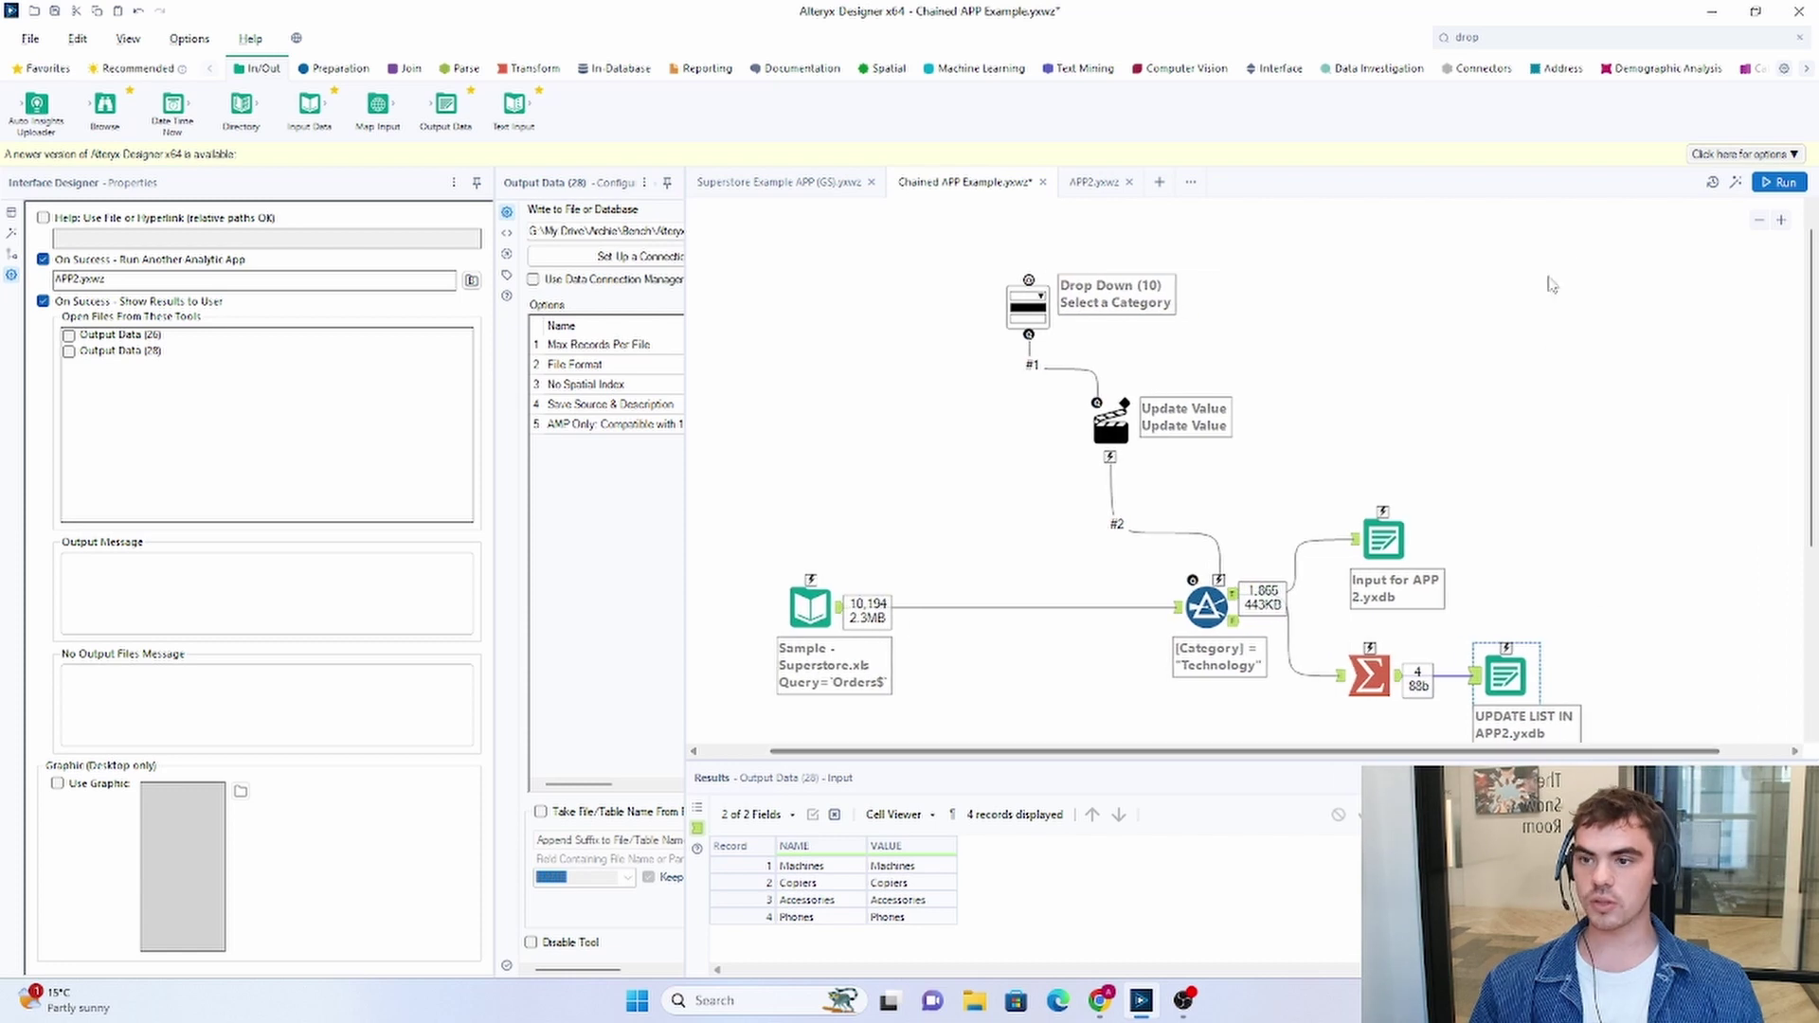
scroll(1564, 292, "down", 1)
left_click(1736, 185)
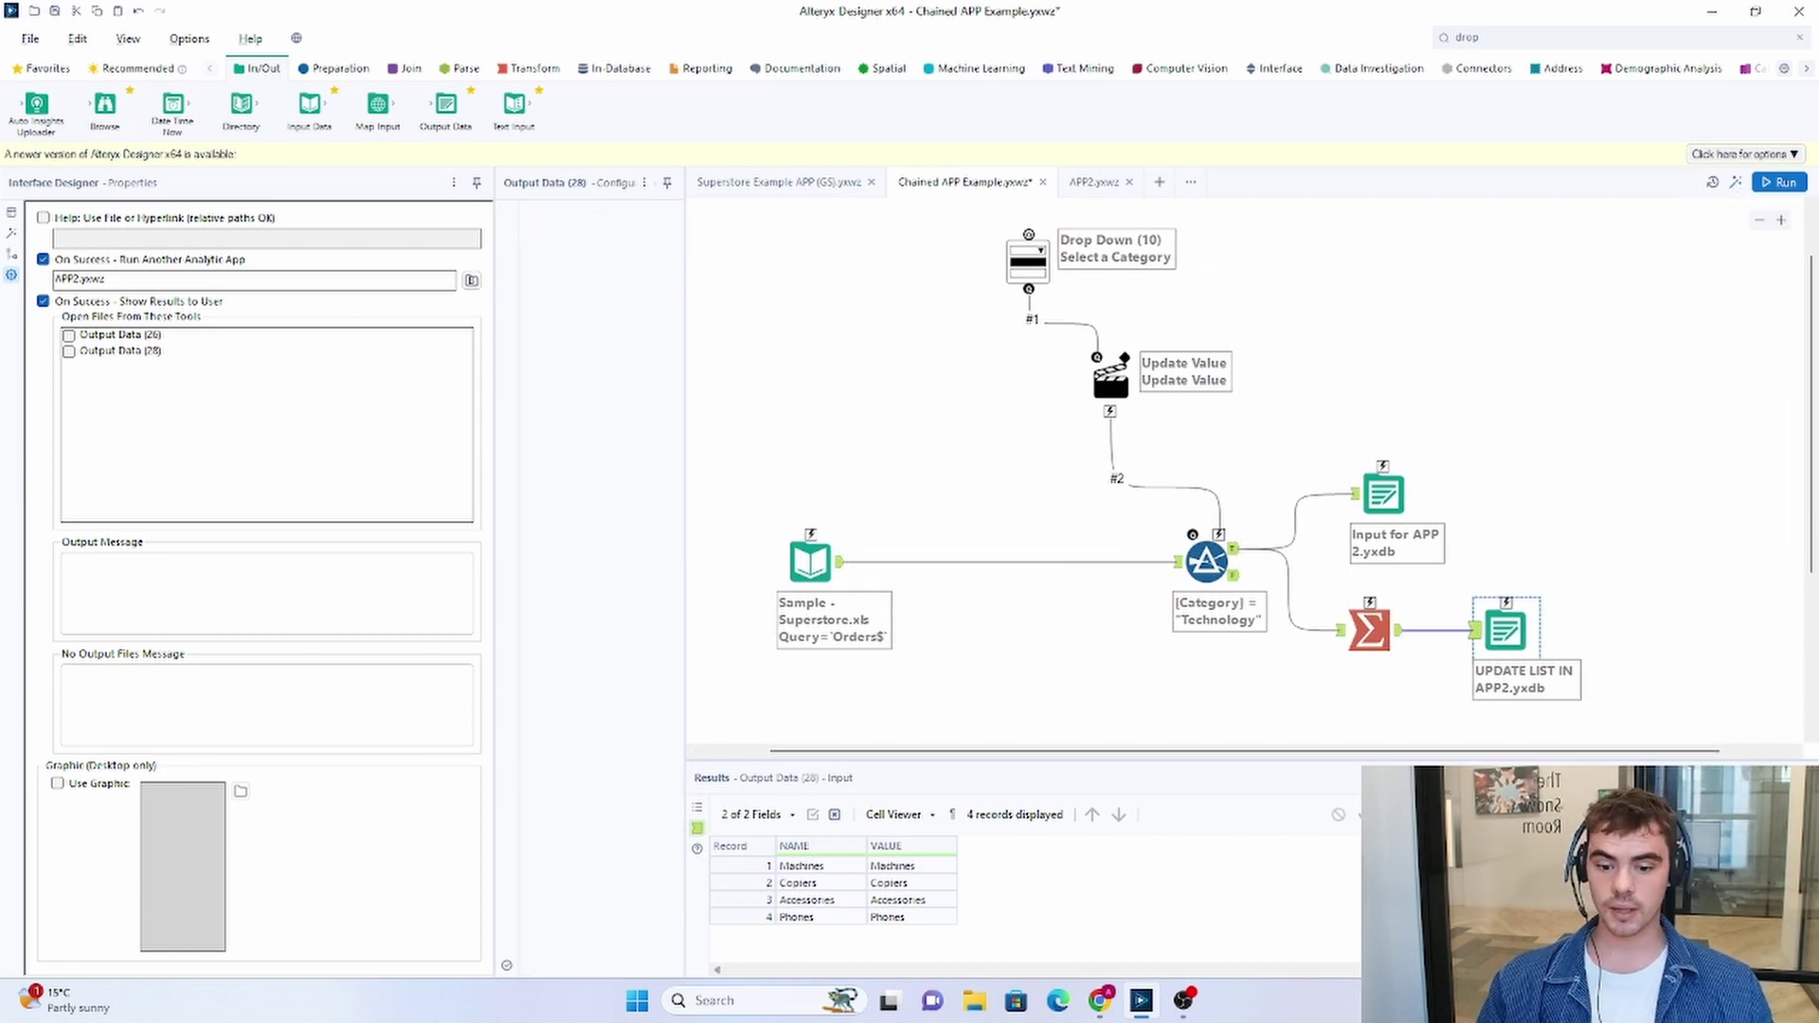
- Choose Office Supplies as the category and run the first app
left_click_drag(801, 502, 614, 237)
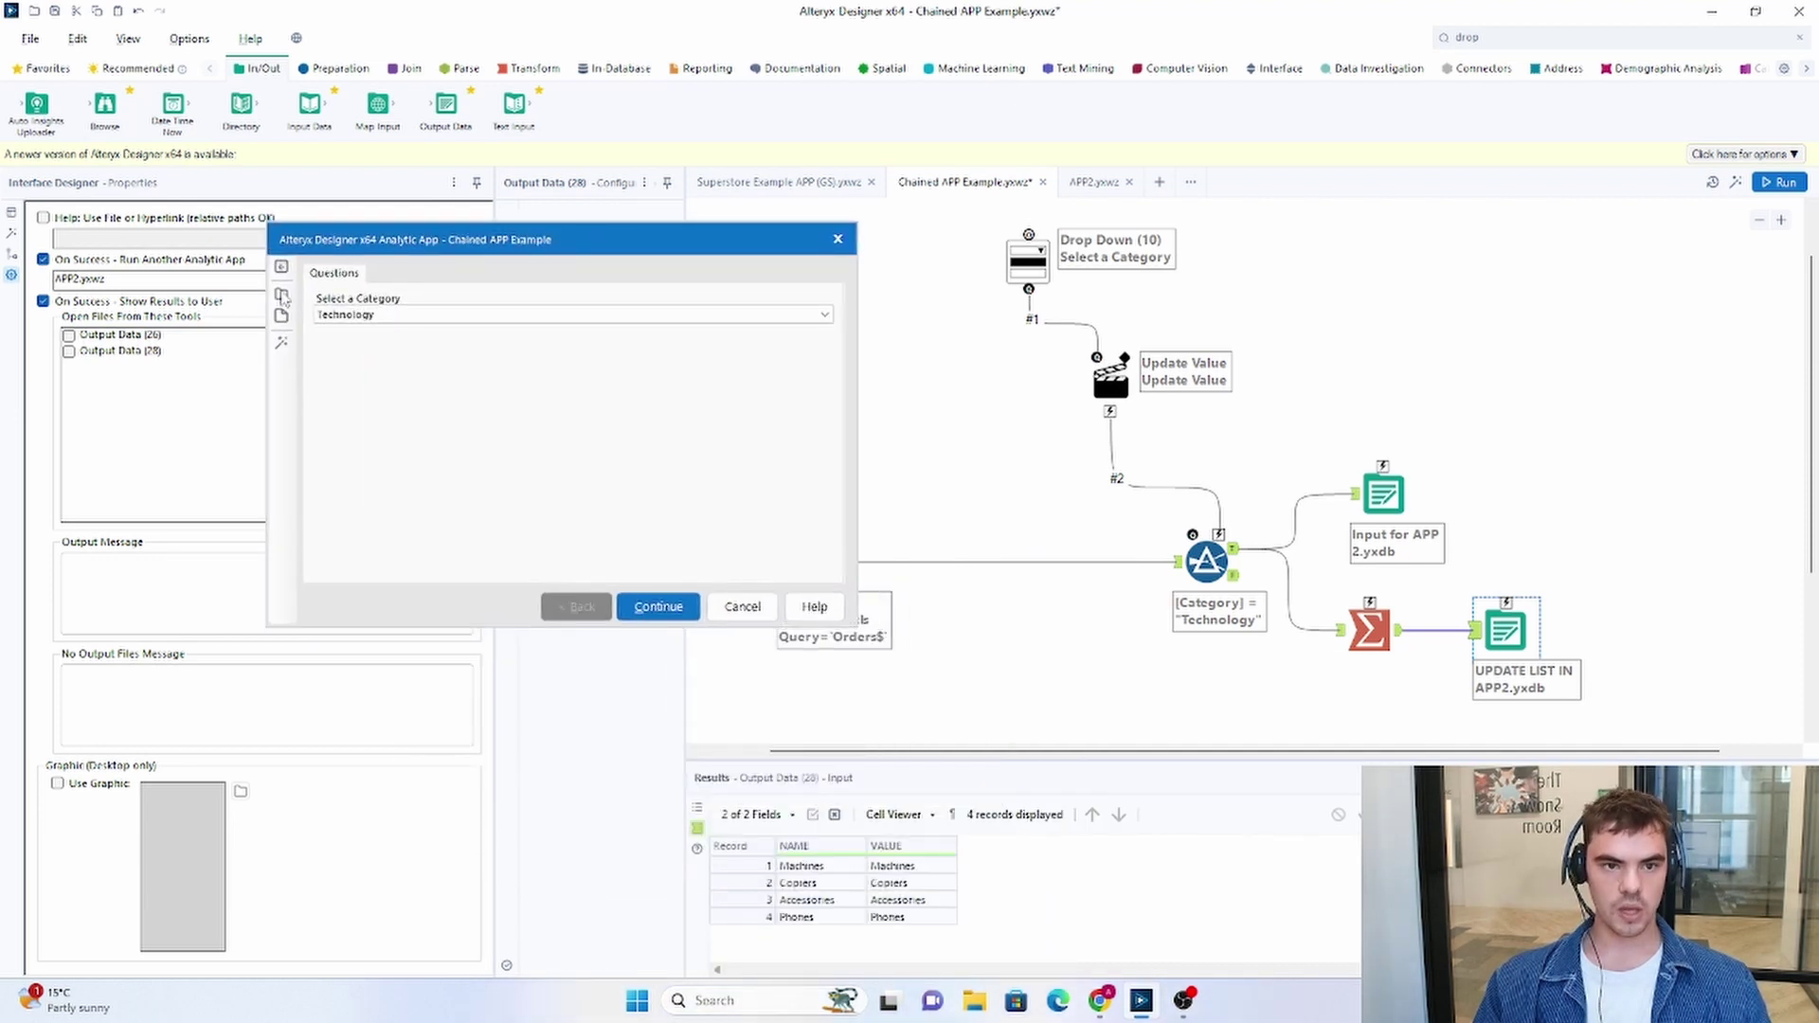
left_click(381, 319)
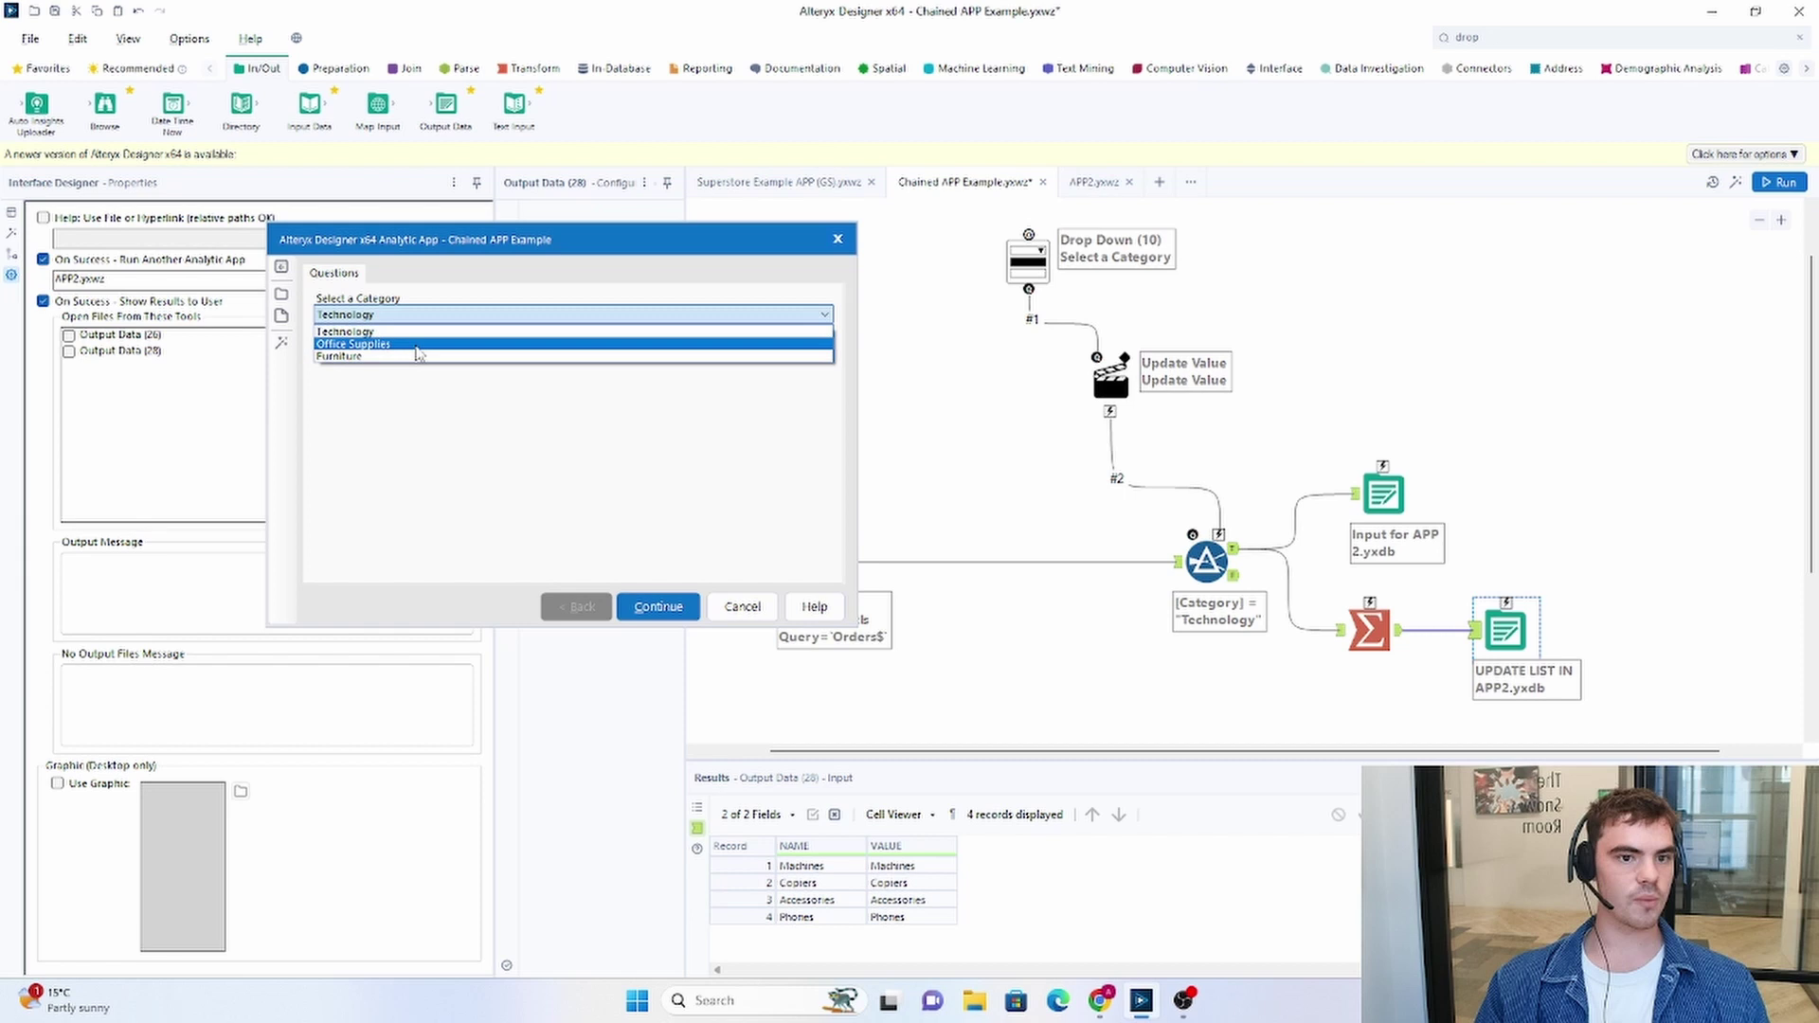
left_click(418, 345)
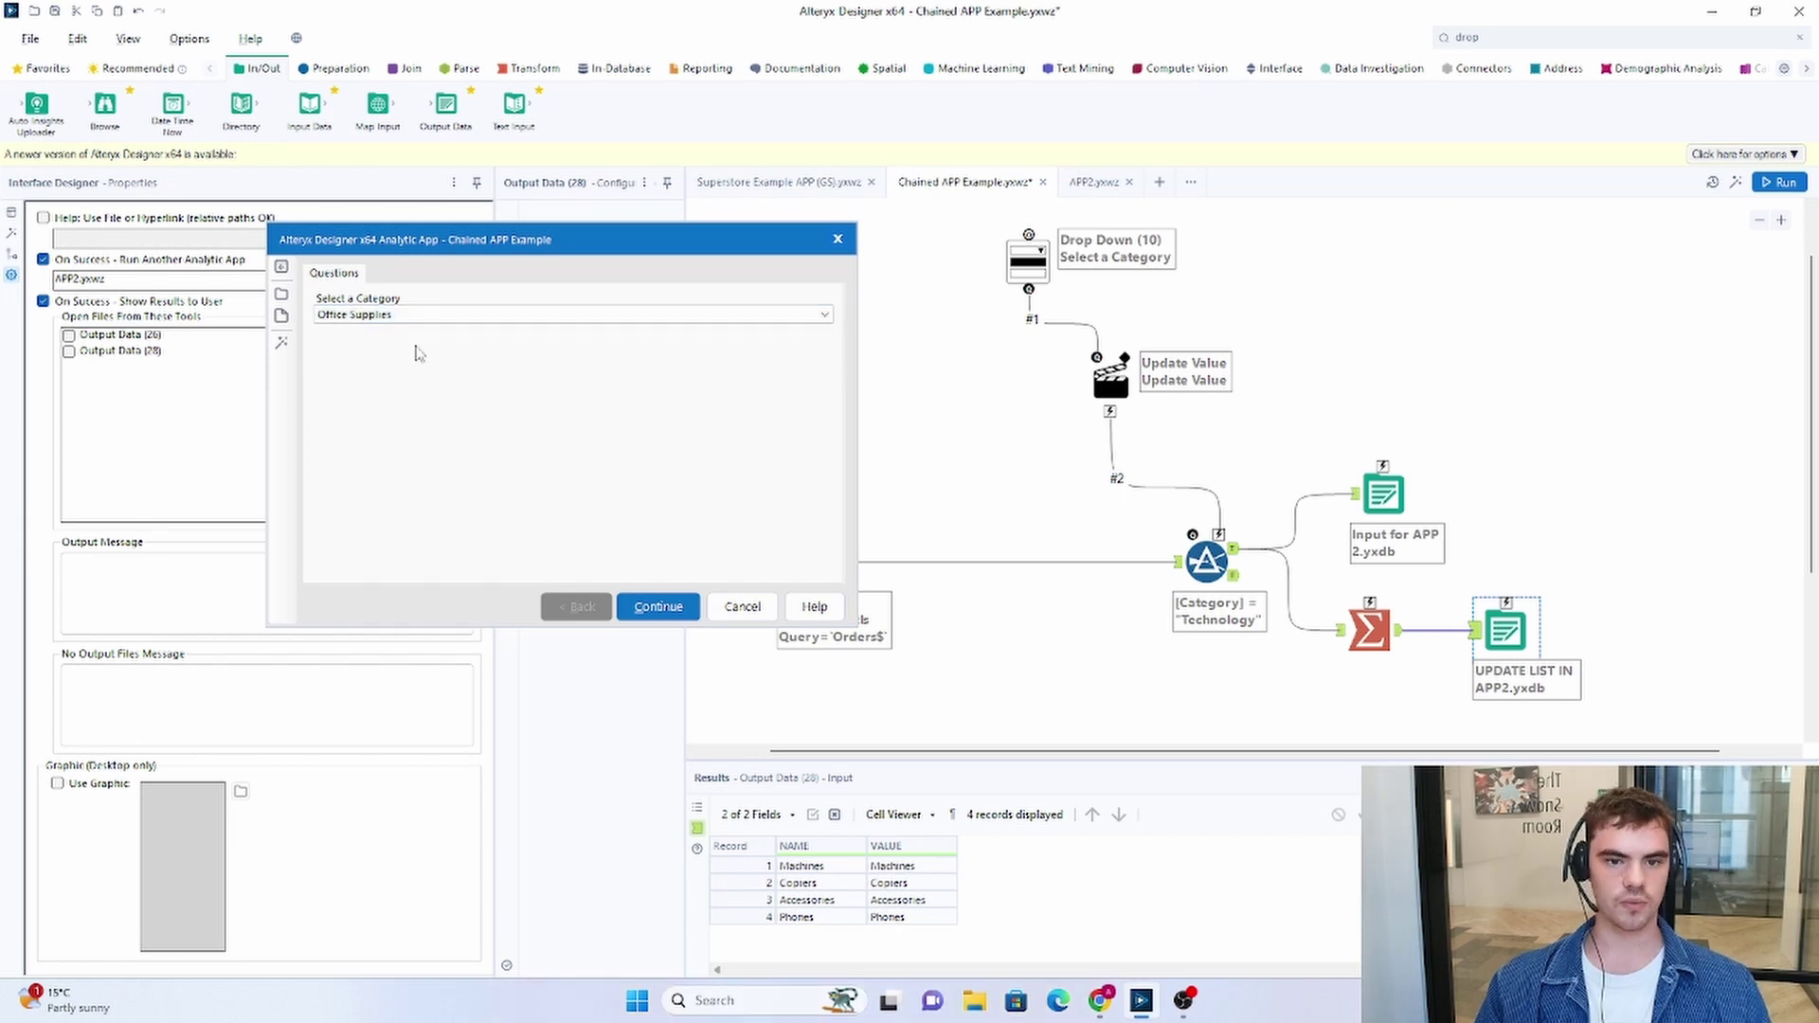
left_click(663, 606)
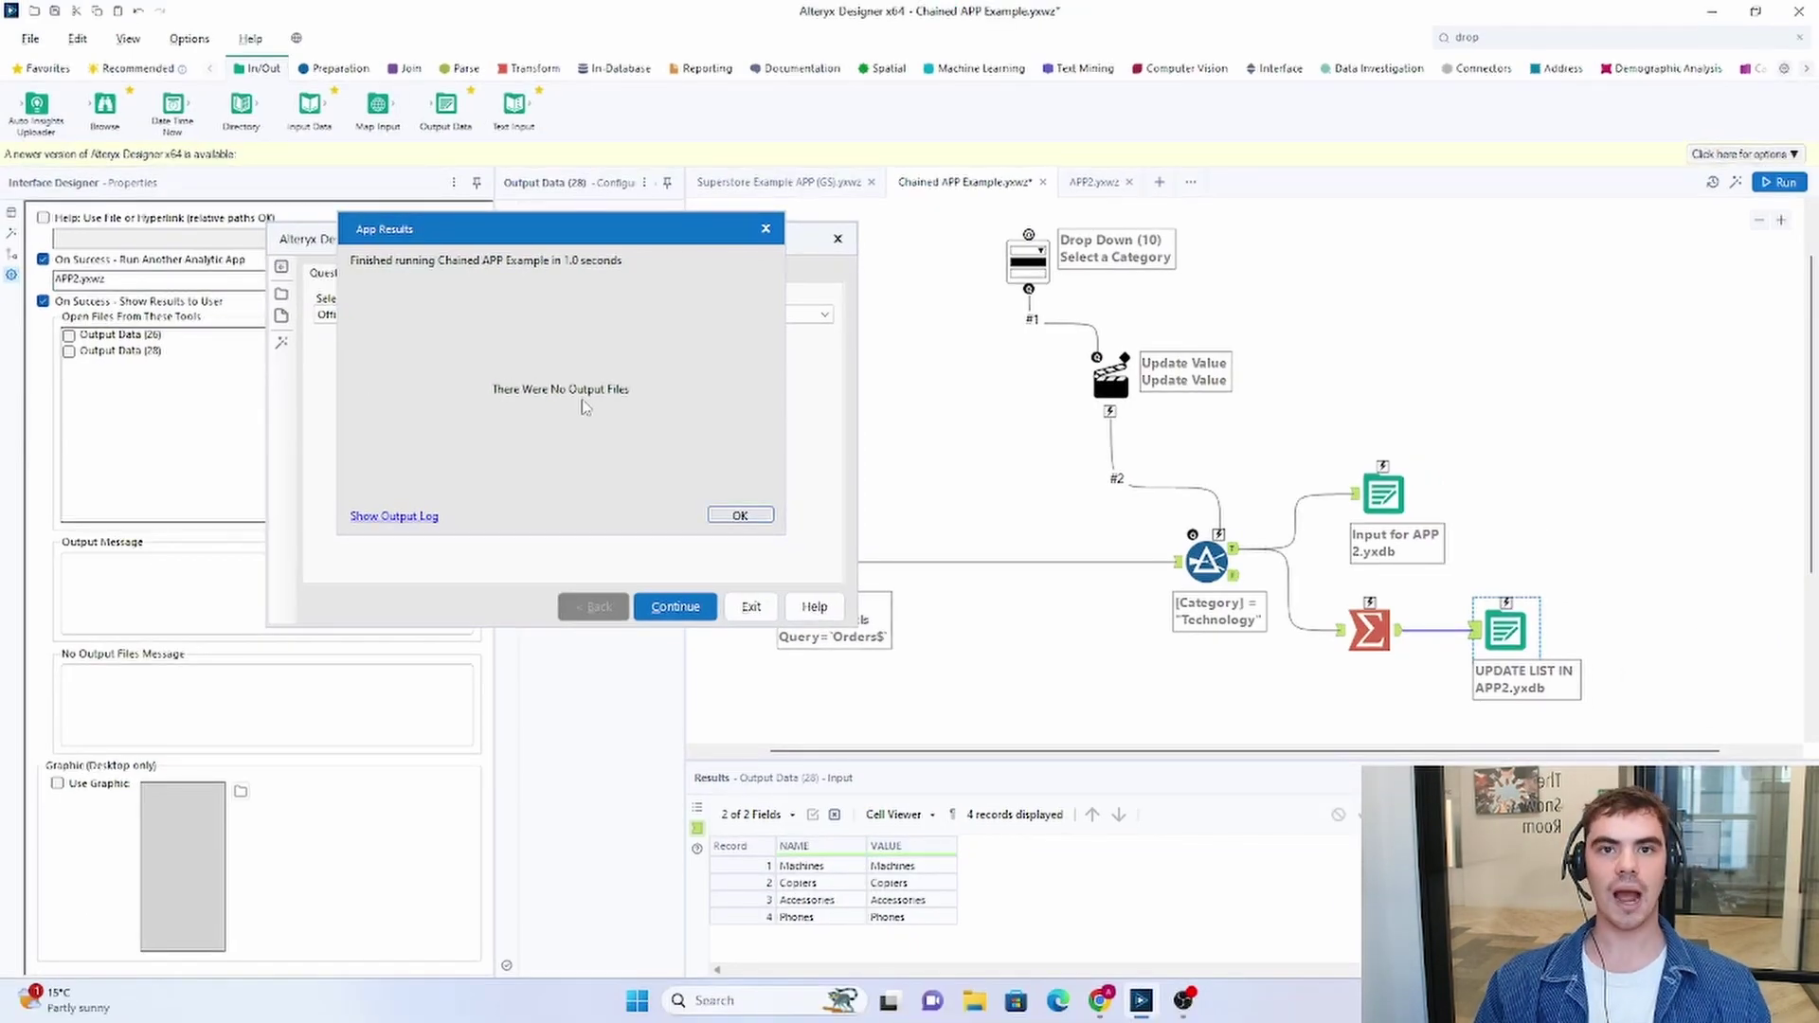
- Dismiss the first app's results, then run APP2 with Fasteners, Supplies and Envelopes ticked
left_click(740, 515)
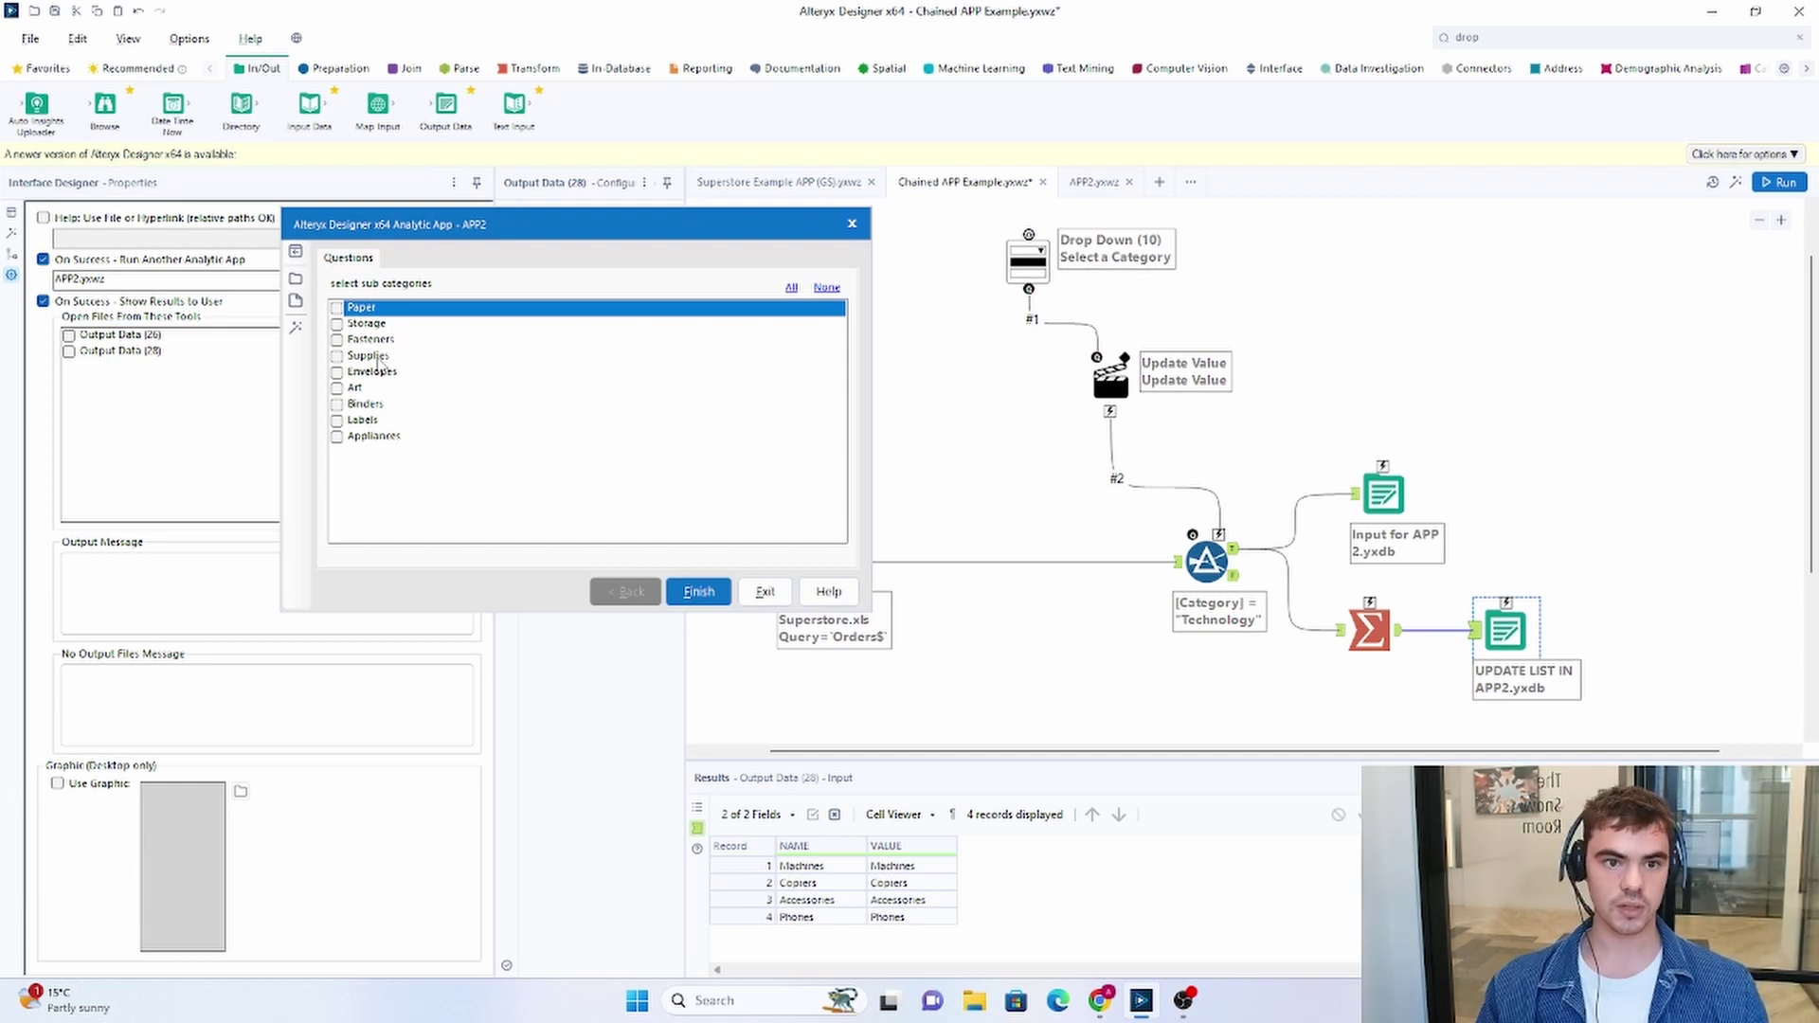
left_click(398, 339)
left_click(398, 356)
left_click(398, 373)
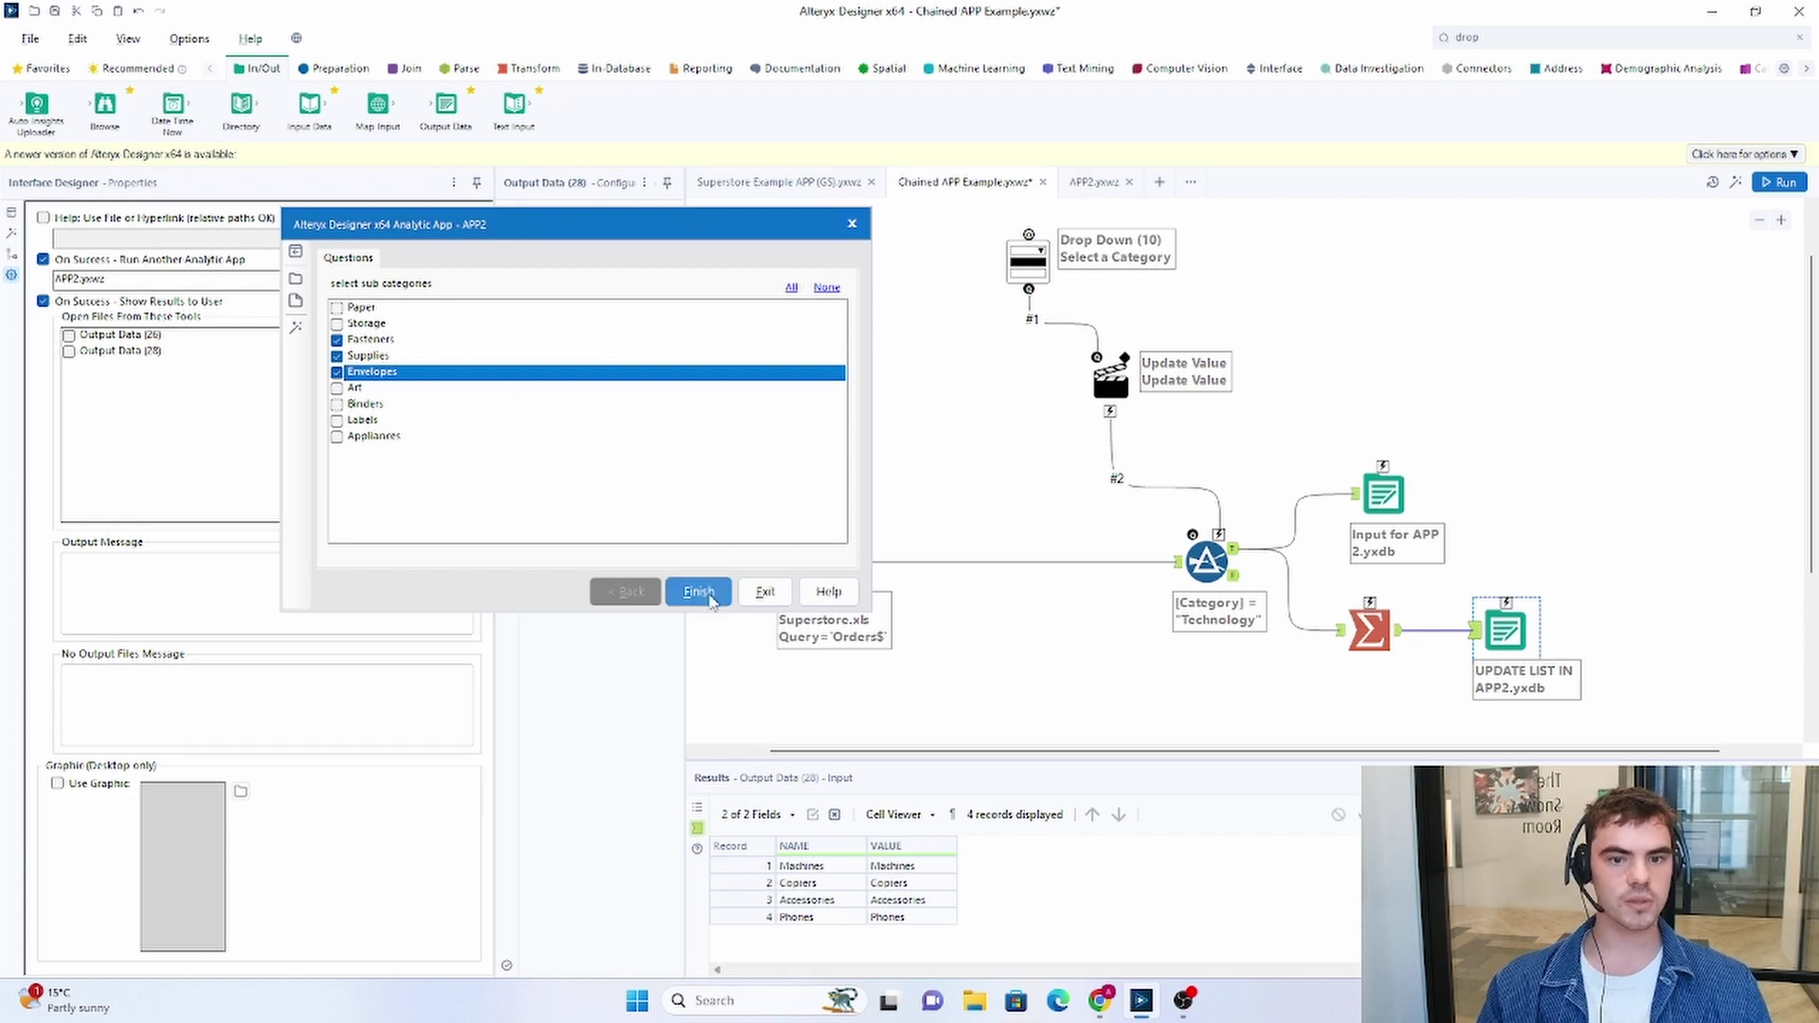
left_click(678, 592)
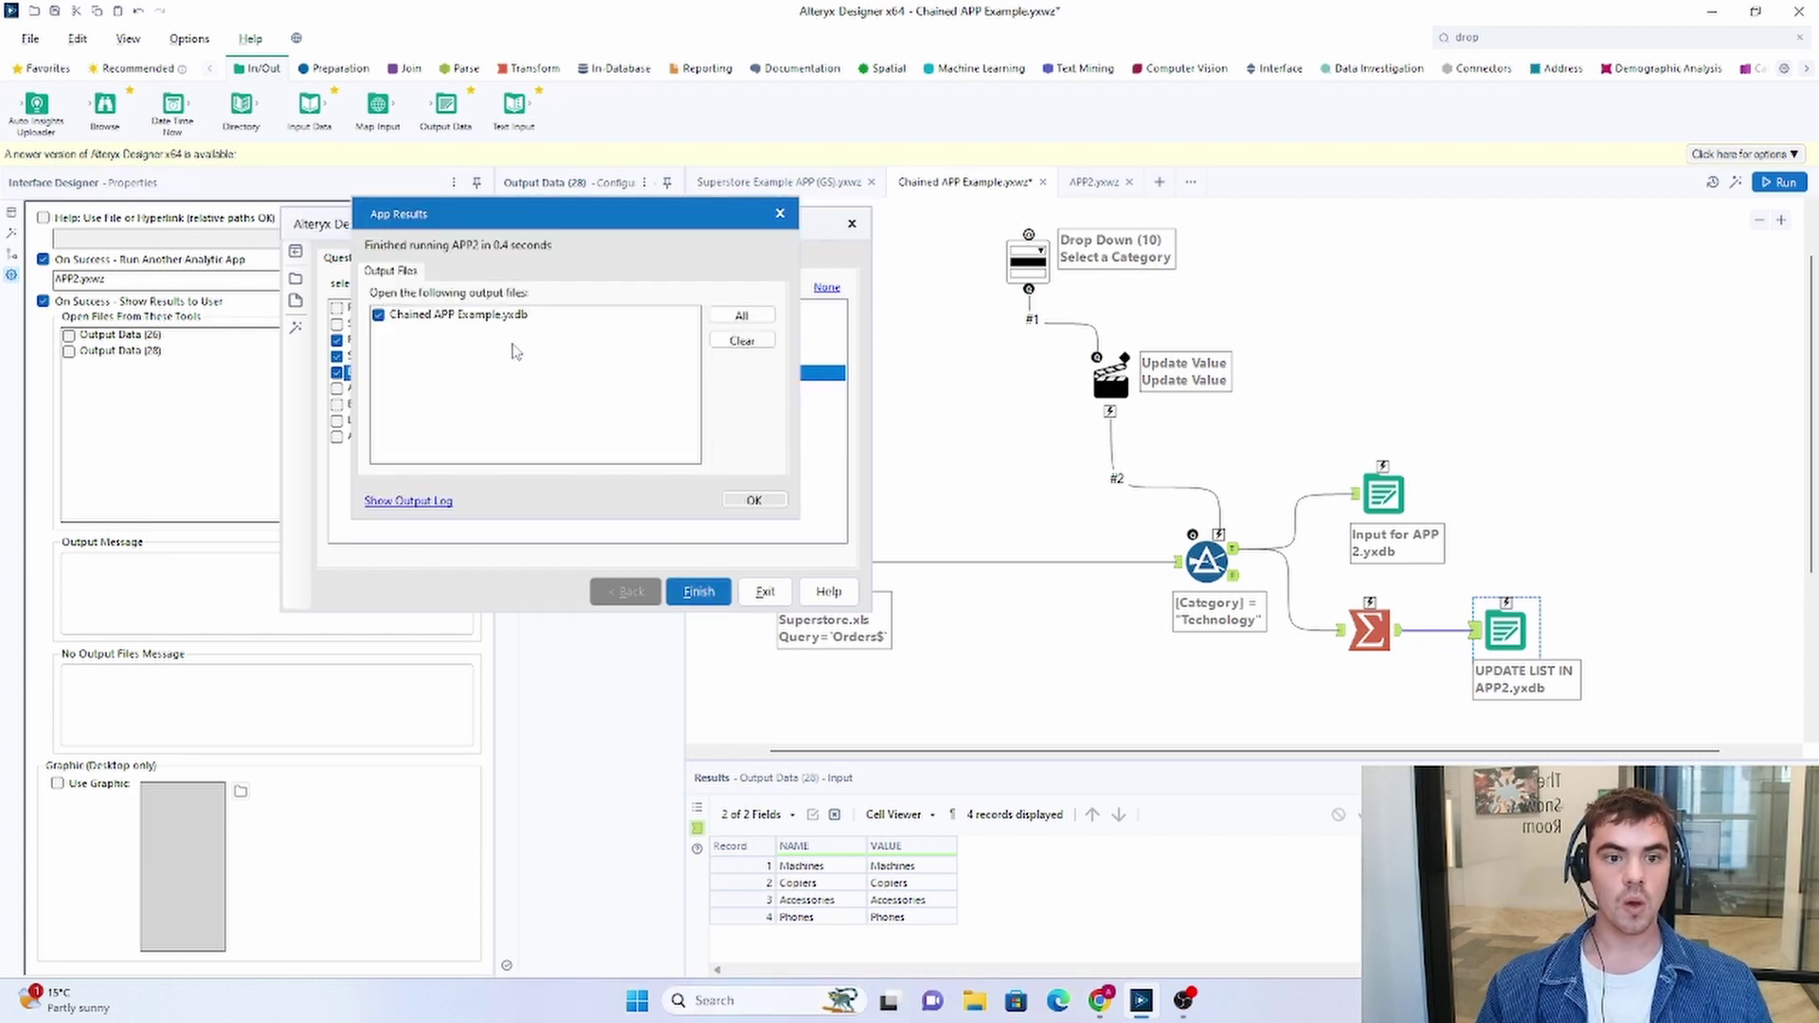
- Open Chained APP Example.yxdb and select the Supplies, Fasteners and Envelopes sub-category cells
left_click(753, 500)
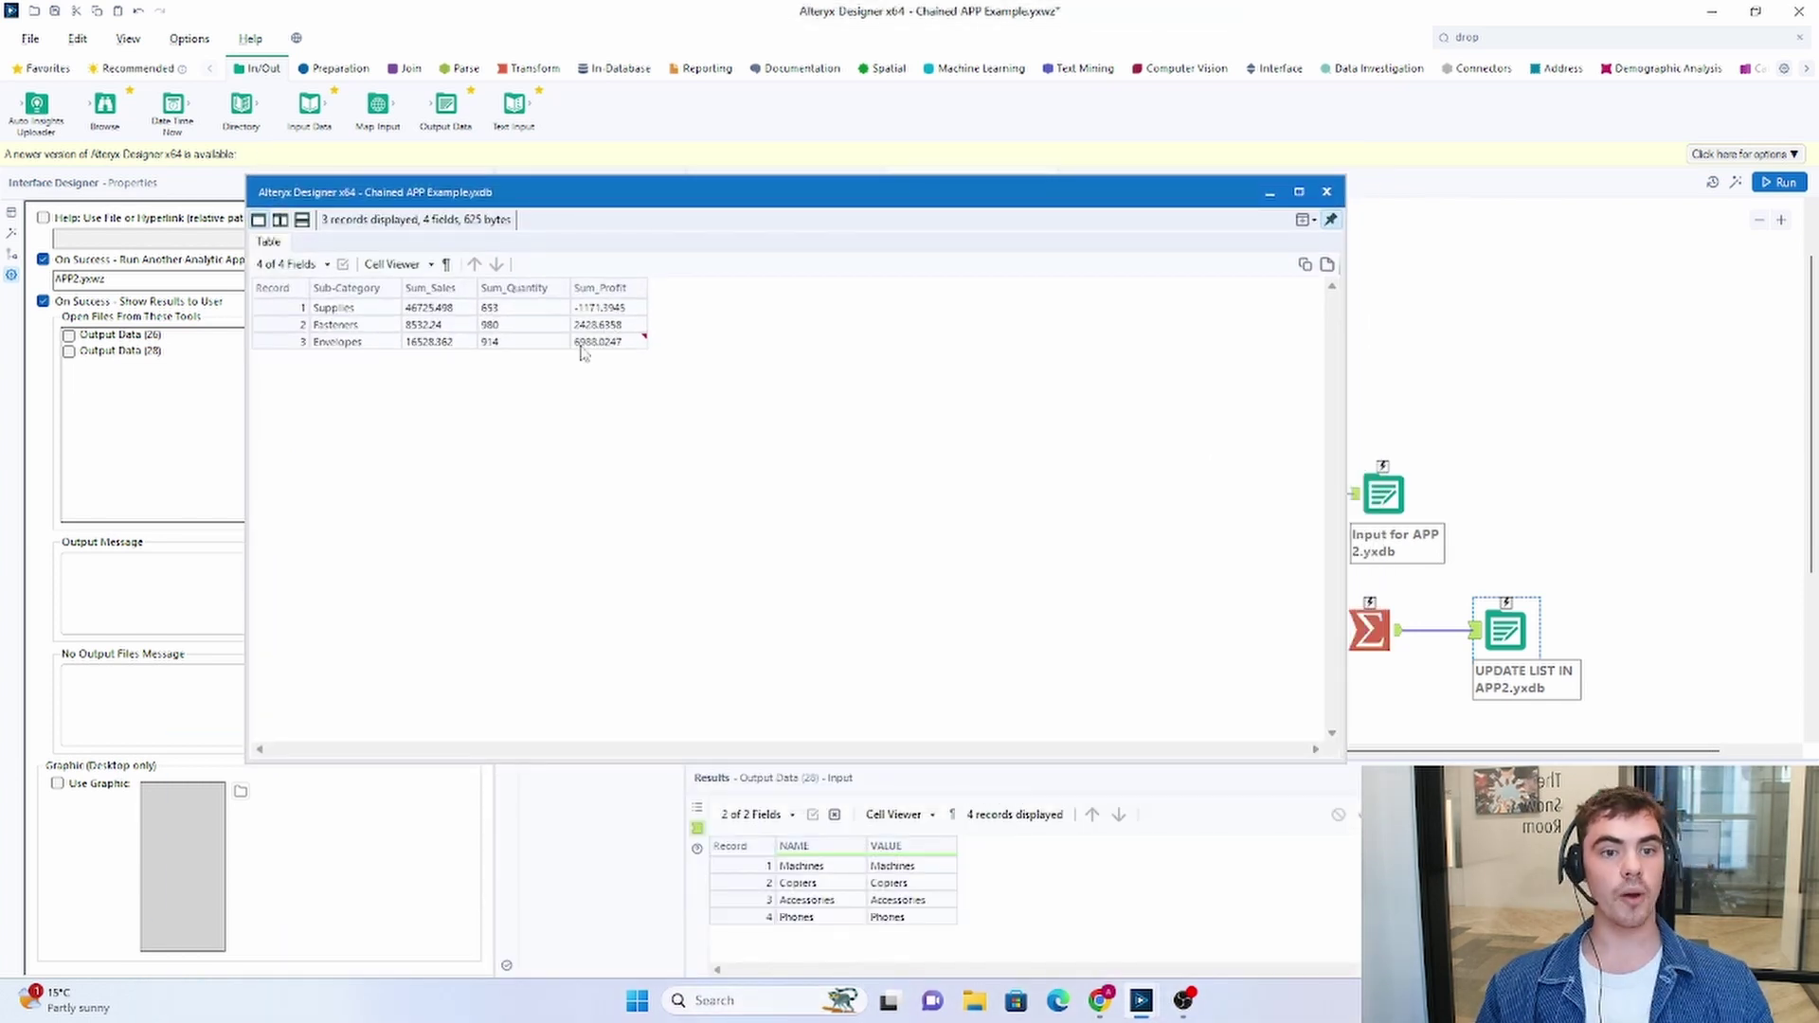
left_click_drag(333, 308, 331, 343)
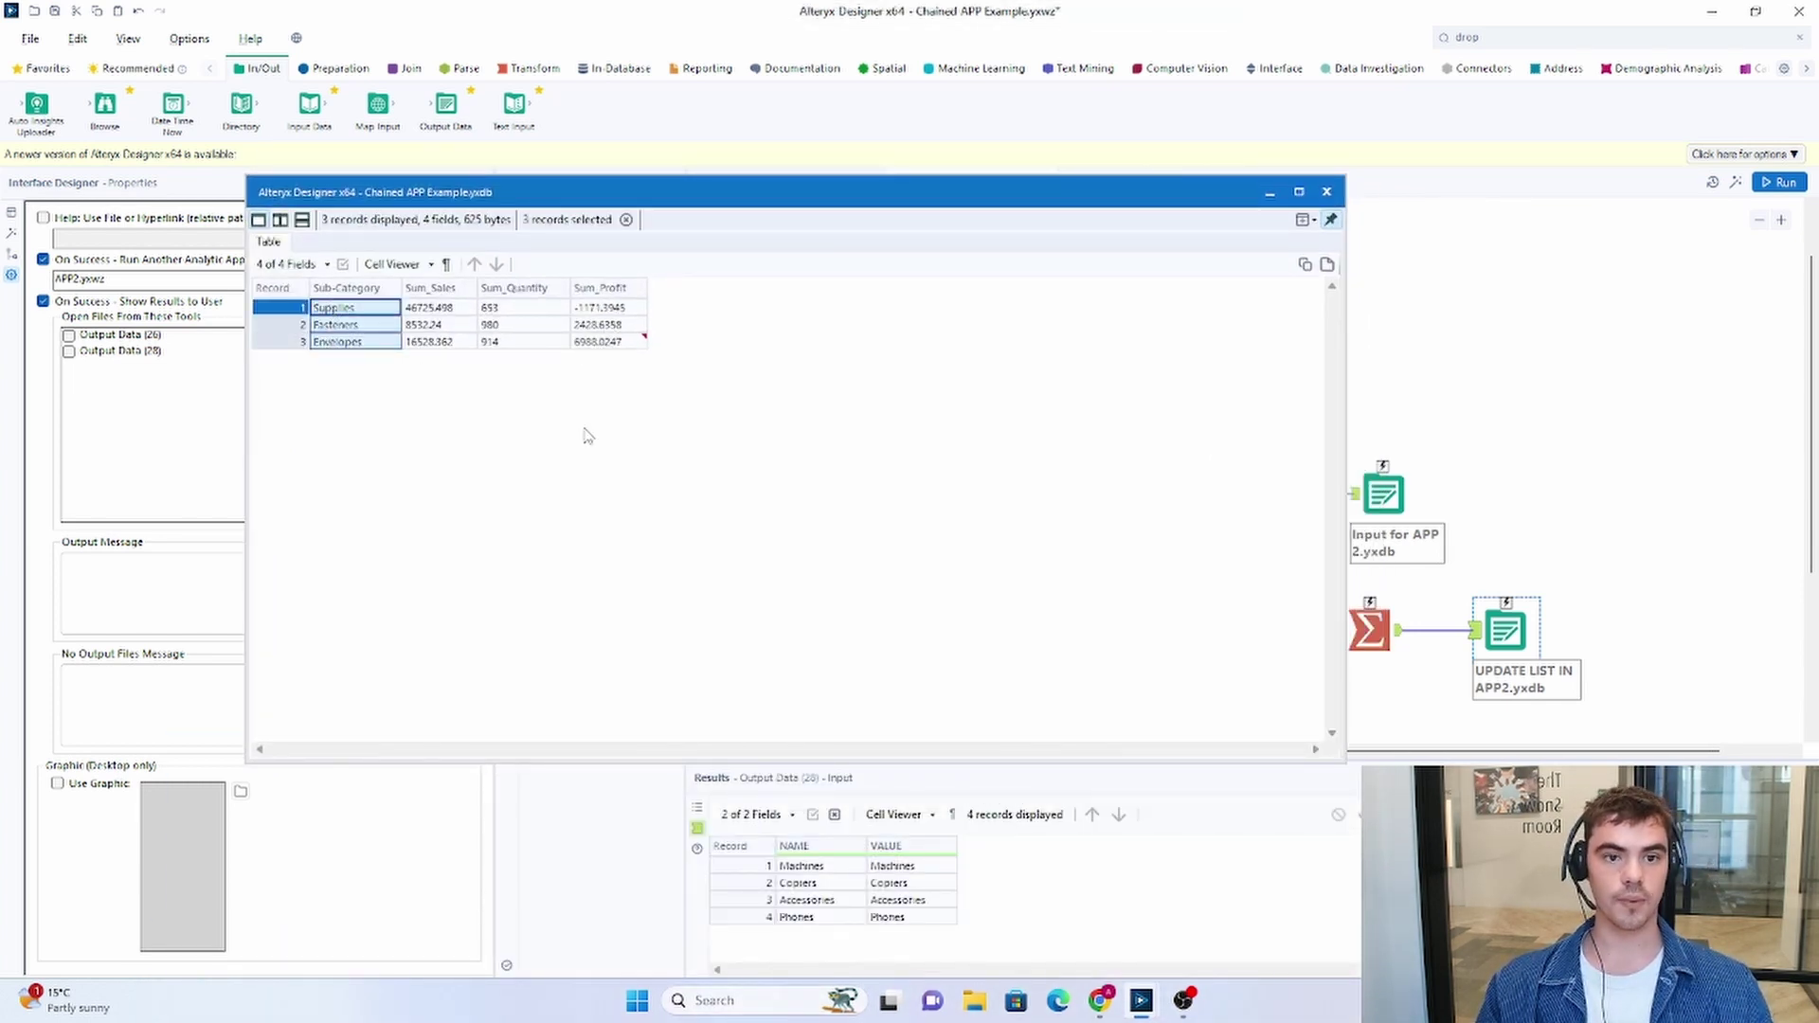